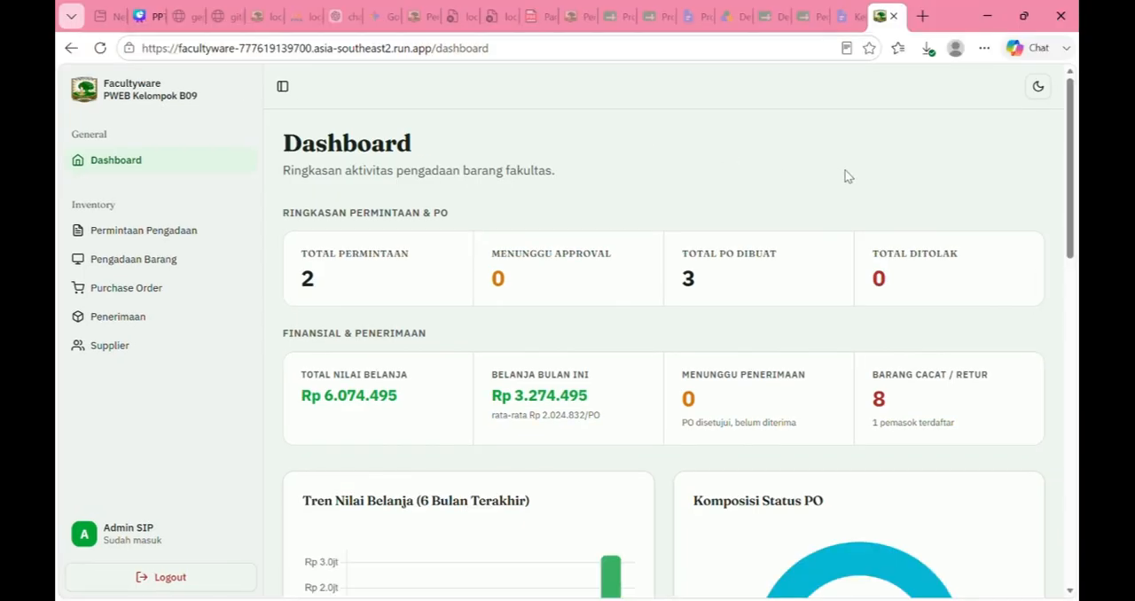
Step: Start a new procurement request and title it "Pengadaan Perangkat Lab Sistem Enterprise"
click(164, 235)
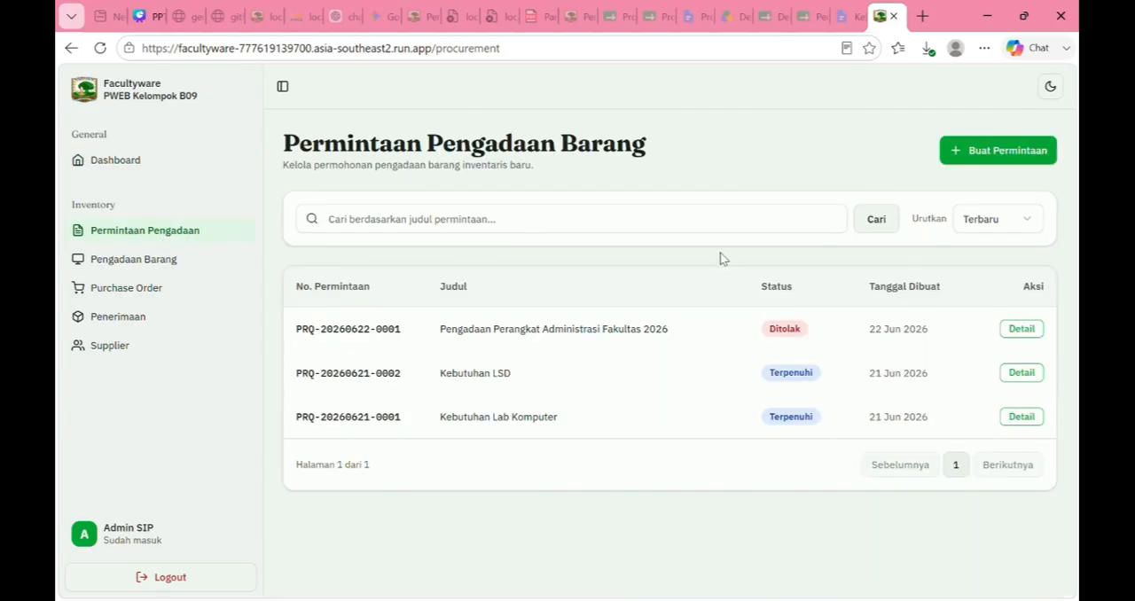
click(1007, 158)
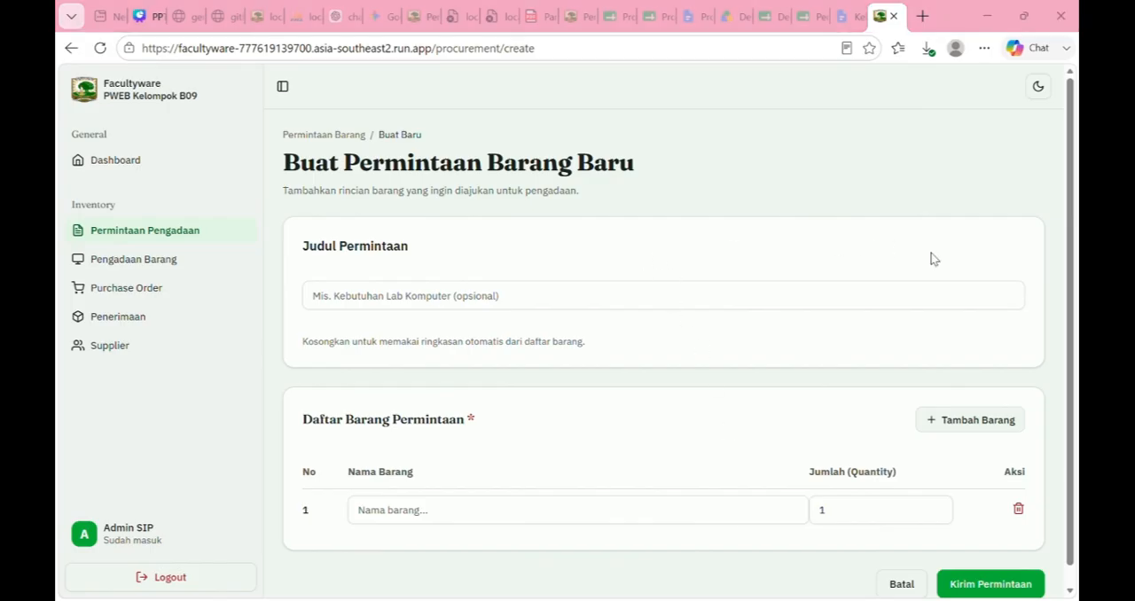
click(462, 304)
text(Pengadaan Perangkat Lab Sistem Enterprise 2026)
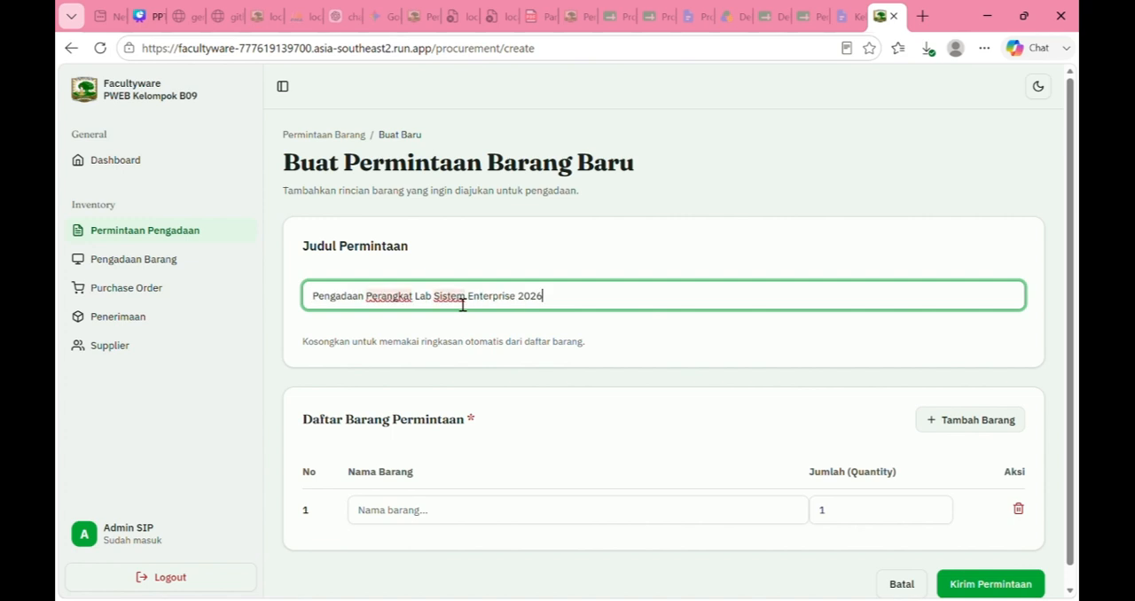
key(BackSpace)
key(BackSpace)
key(BackSpace)
key(BackSpace)
key(BackSpace)
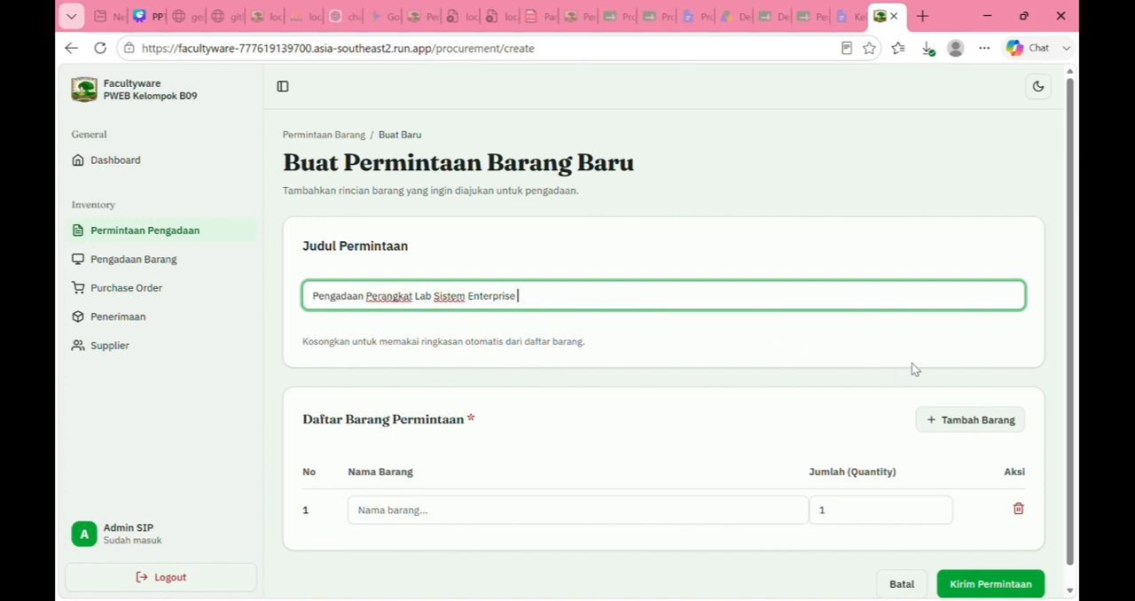
click(765, 548)
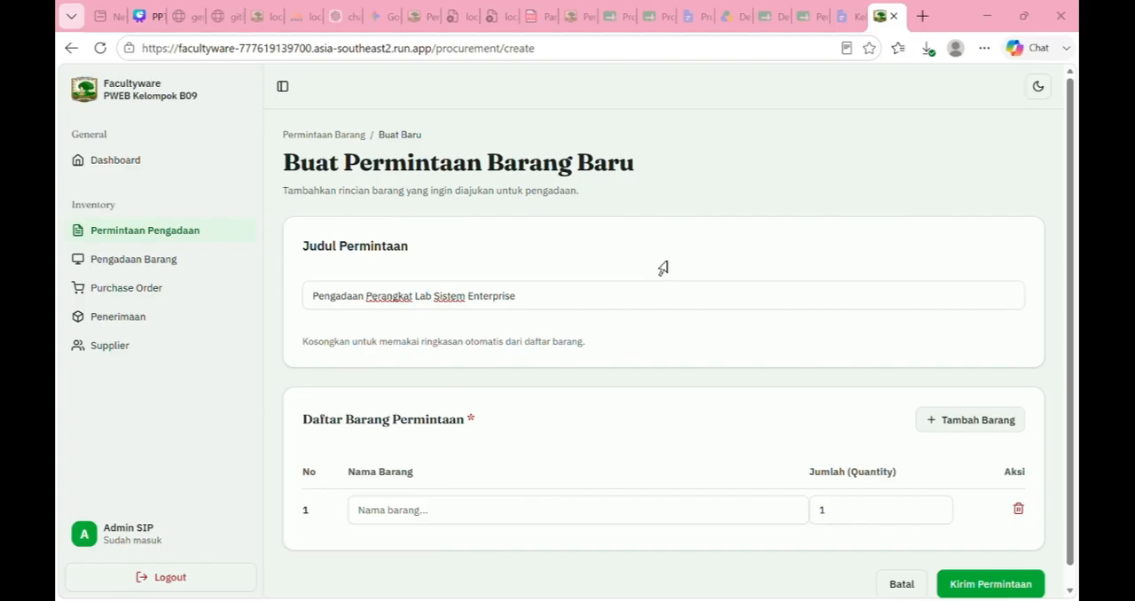
Step: Enter "PC Desktop Lenovo ThinkCentre" as the first requested item with a quantity of 4
click(444, 527)
text(PC Desktop Lenovo ThinkCentre)
click(876, 520)
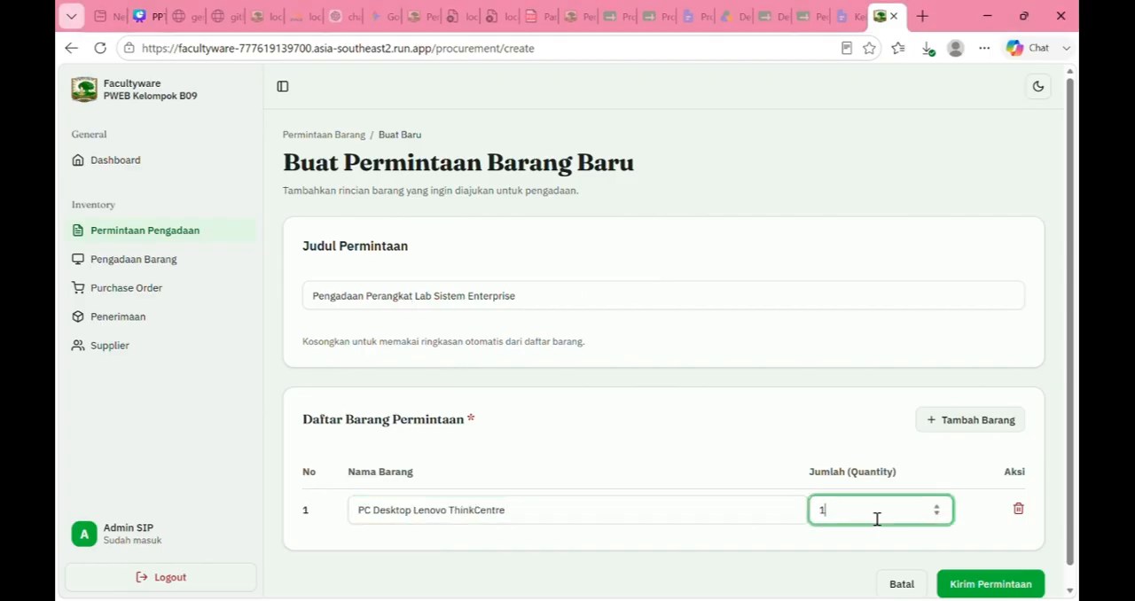
key(BackSpace)
text(4)
Step: Add "Printer Epson L3210" as a second item with a quantity of 3 and submit the request
click(974, 422)
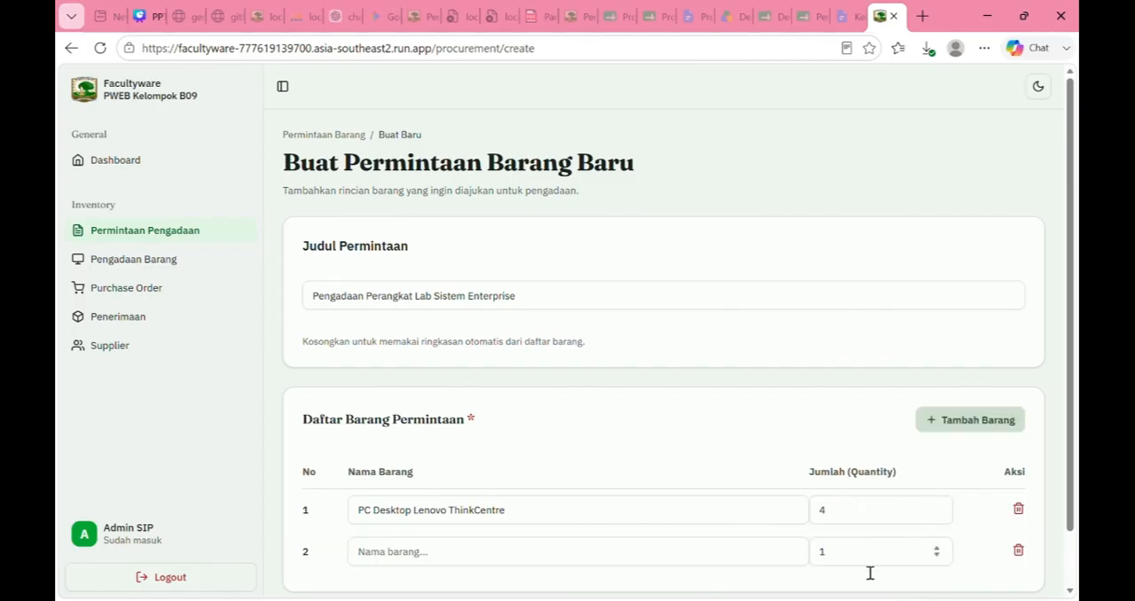
key(alt+Tab)
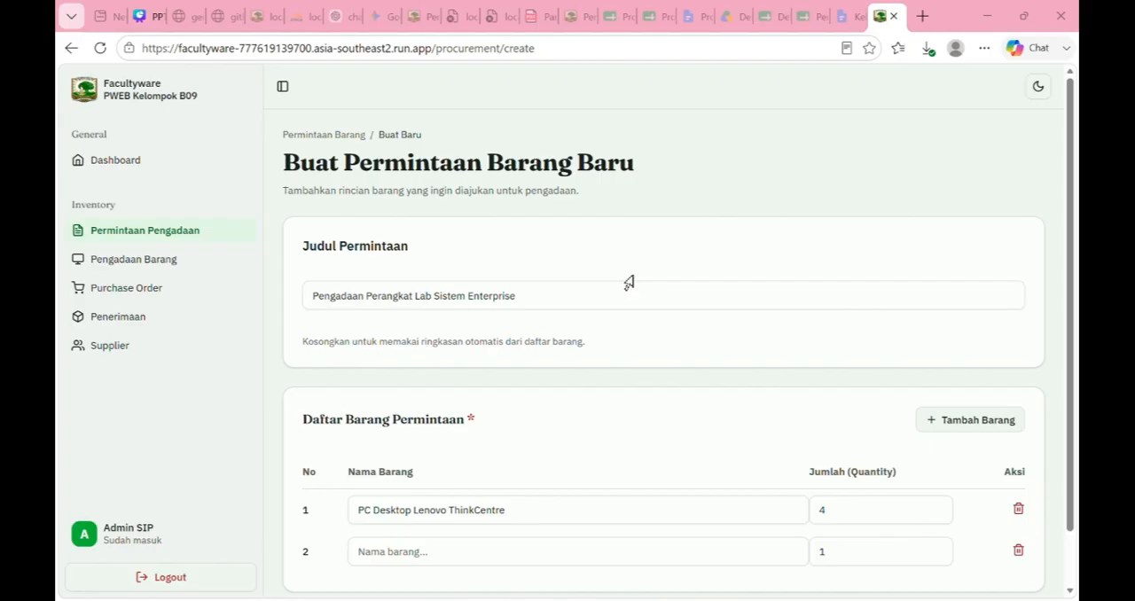
click(388, 557)
text(Printer Epson L3210)
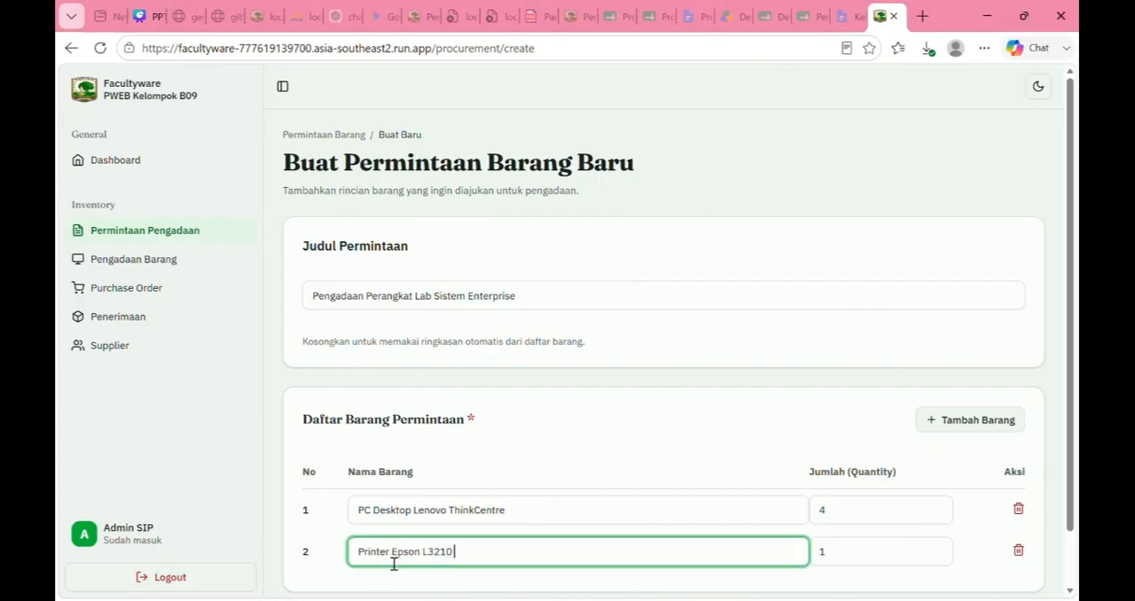
click(842, 562)
double_click(823, 563)
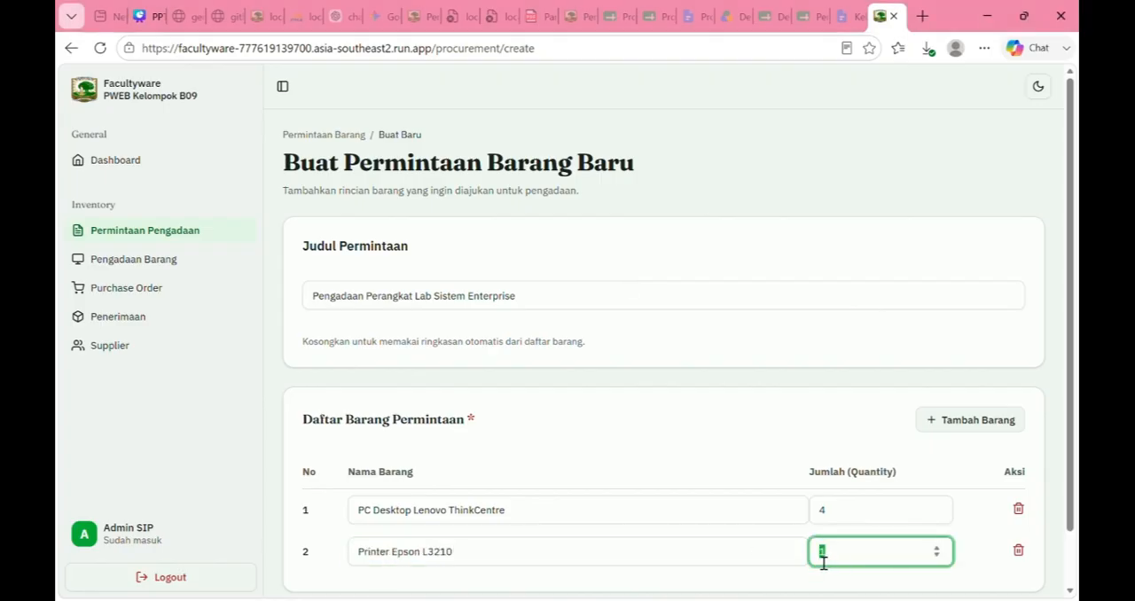
text(3)
scroll(900, 463, down, 1)
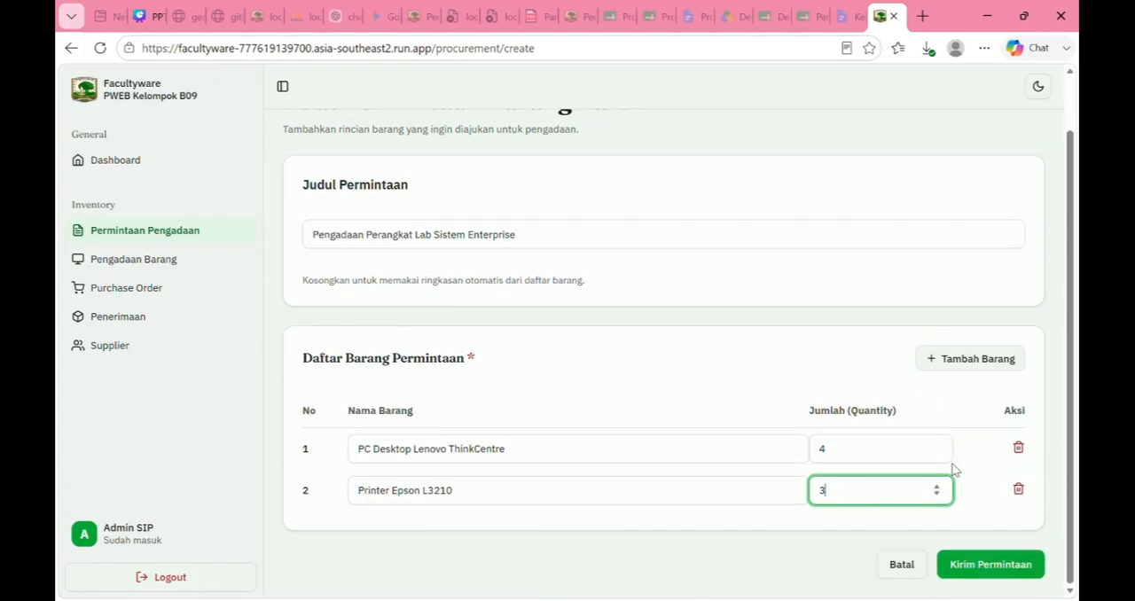
click(980, 562)
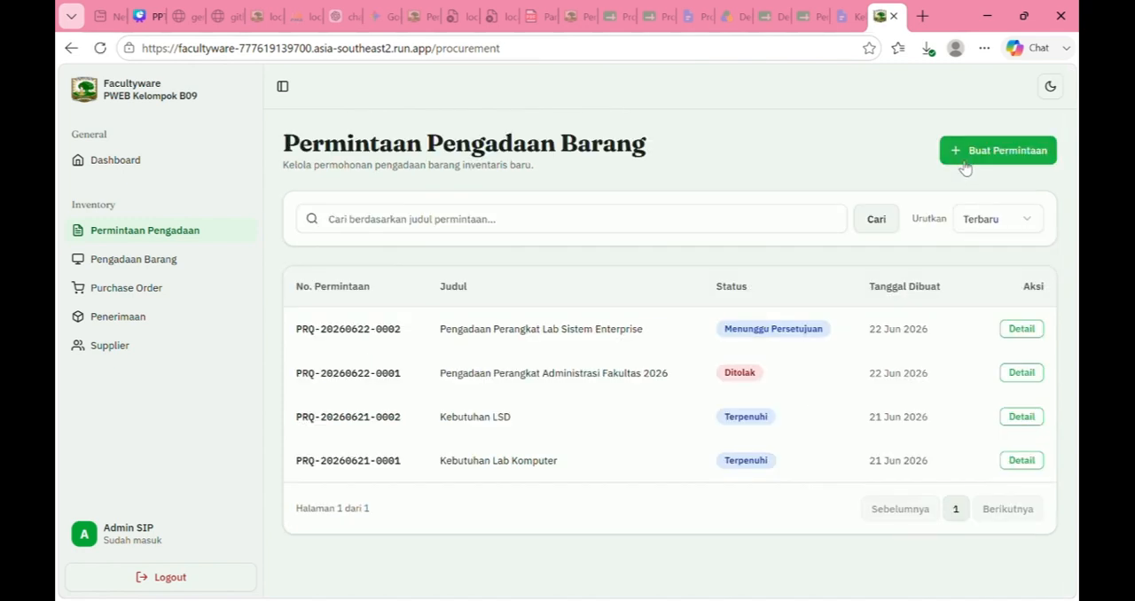
Step: Start another procurement request titled "Pengadaan Perangkat Lab Sistem Development"
click(964, 160)
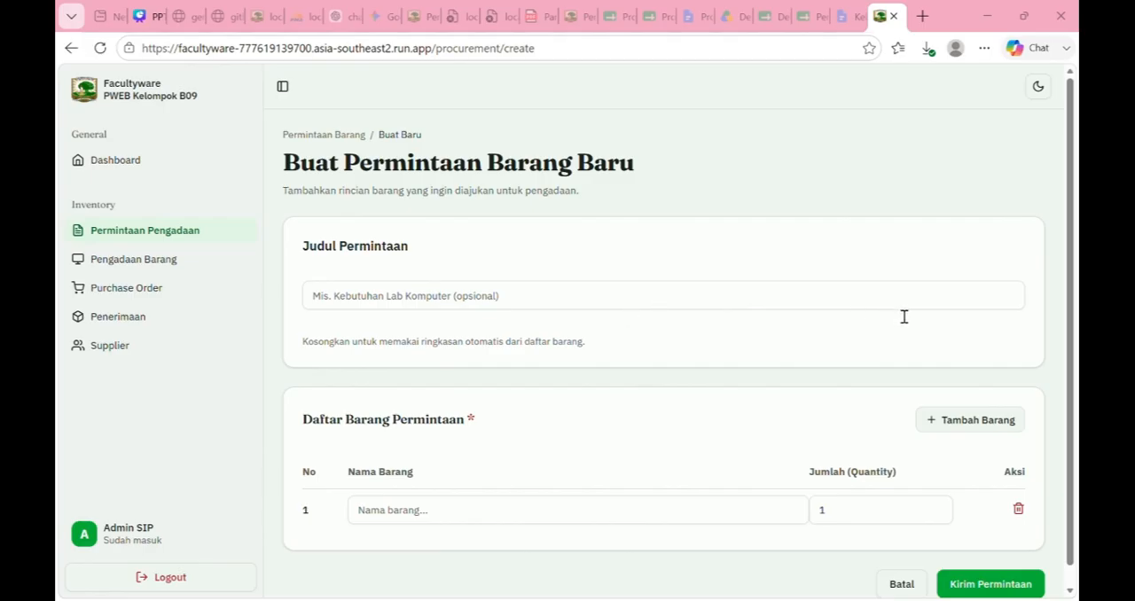
click(586, 307)
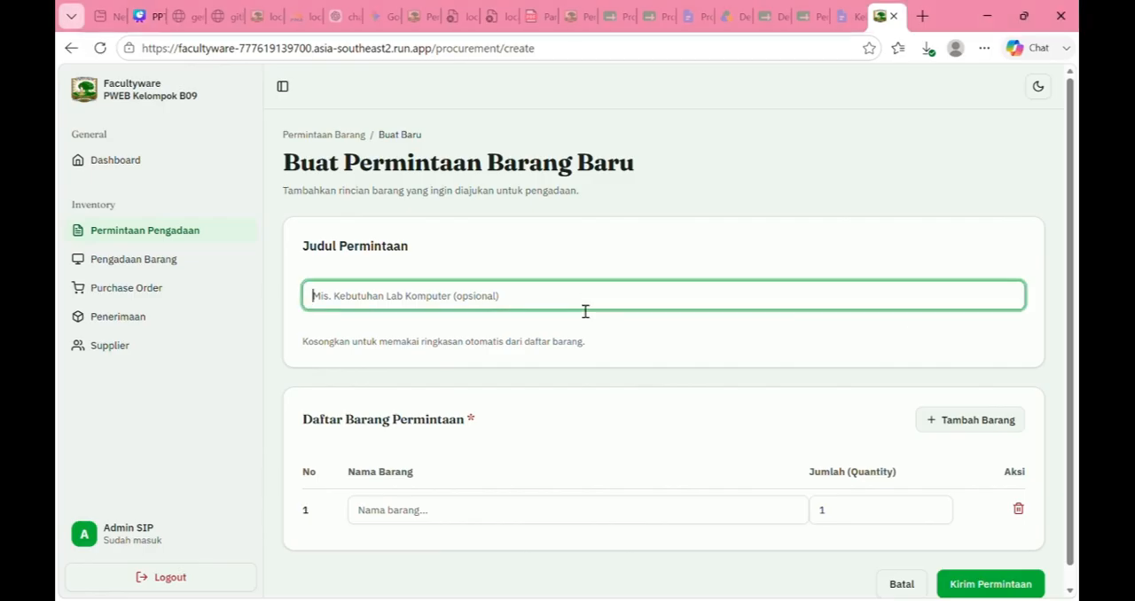
text(Pengadaan Perangkat Lab Sistem Development)
key(alt+Tab)
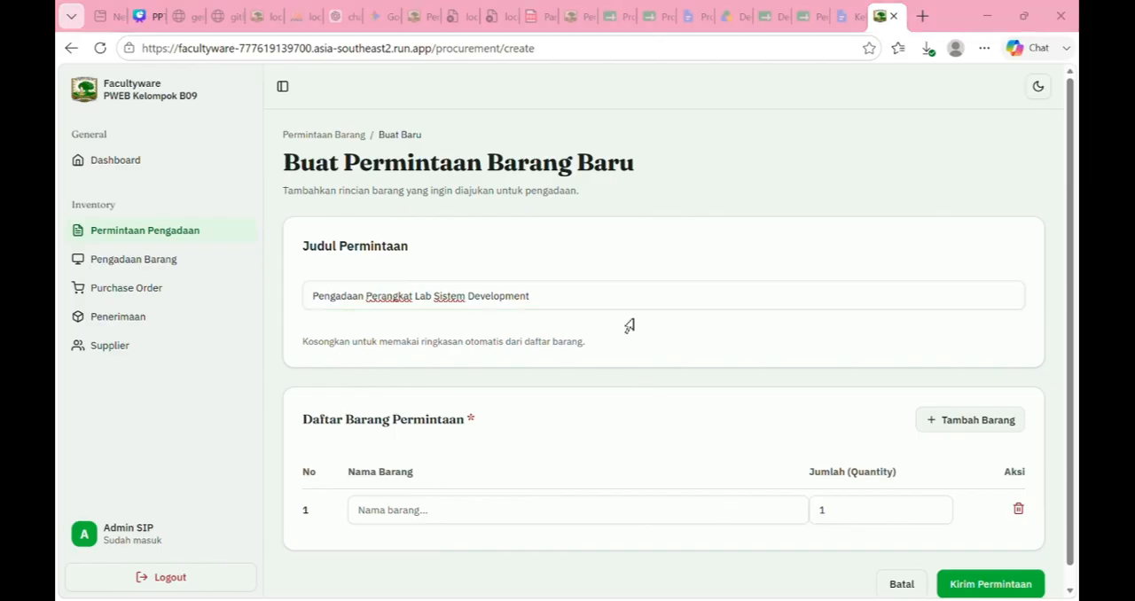
Step: Enter "Laptop ASUS Vivobook 15" as the first requested item with a quantity of 3
click(434, 519)
text(Laptop ASUS Vivobook 15)
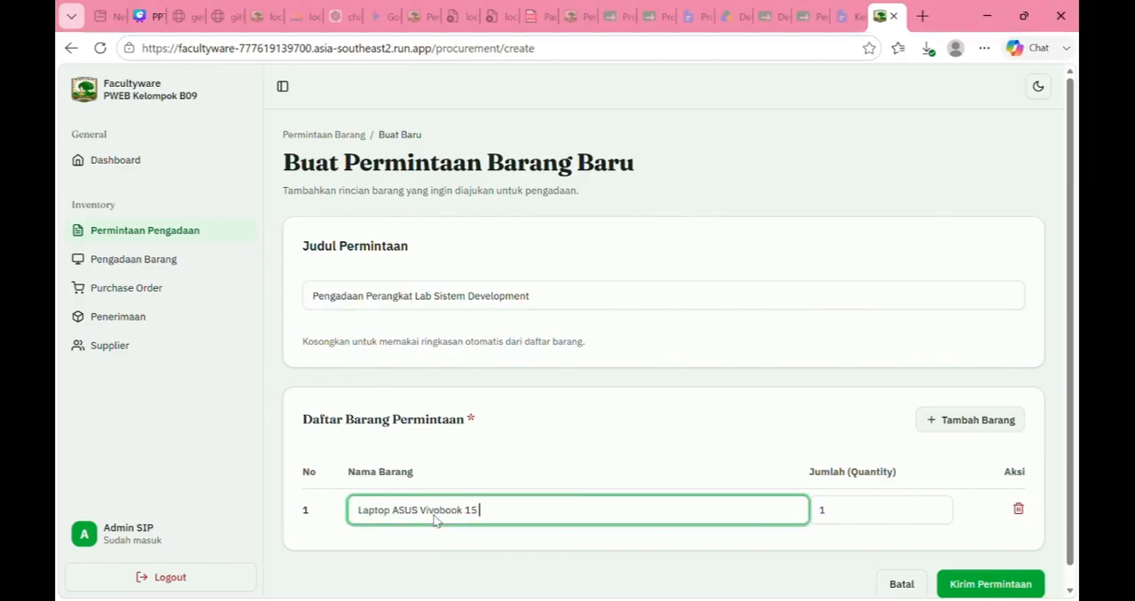
click(843, 519)
drag(844, 520, 817, 519)
text(3)
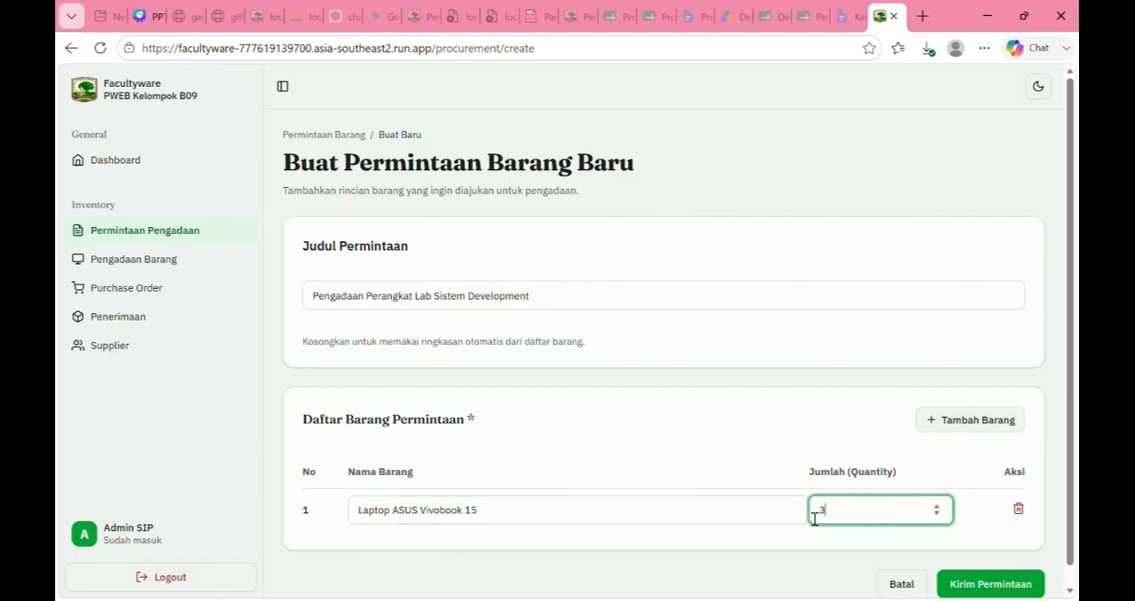
Step: Add "Proyektor Epson EB-E01" as a second item with a quantity of 2 and submit the request
click(945, 428)
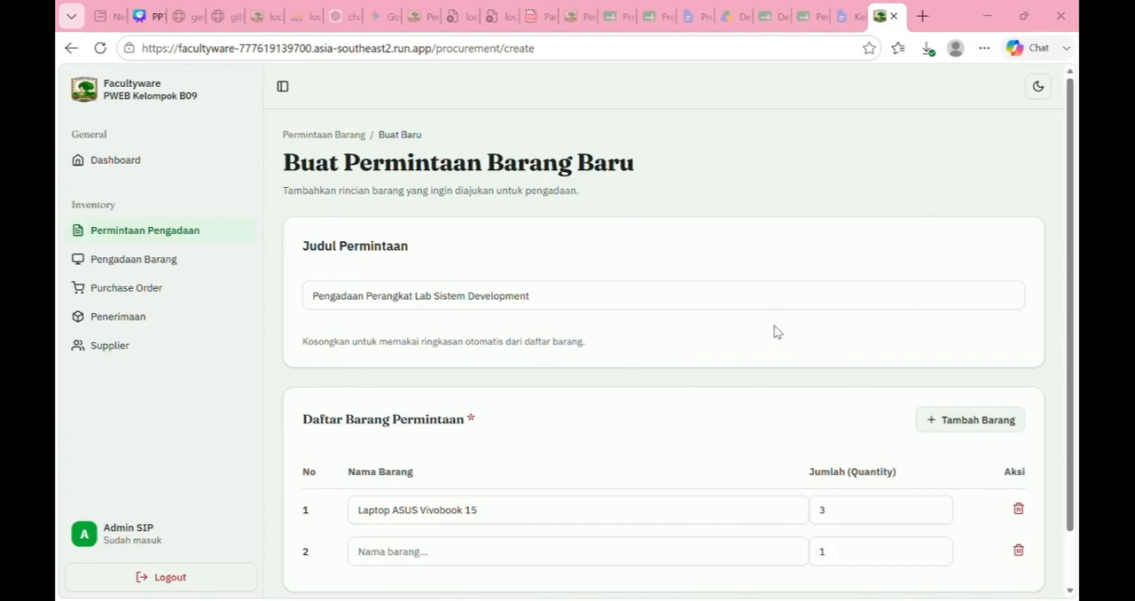
click(443, 551)
text(Proyektor Epson EB-E01)
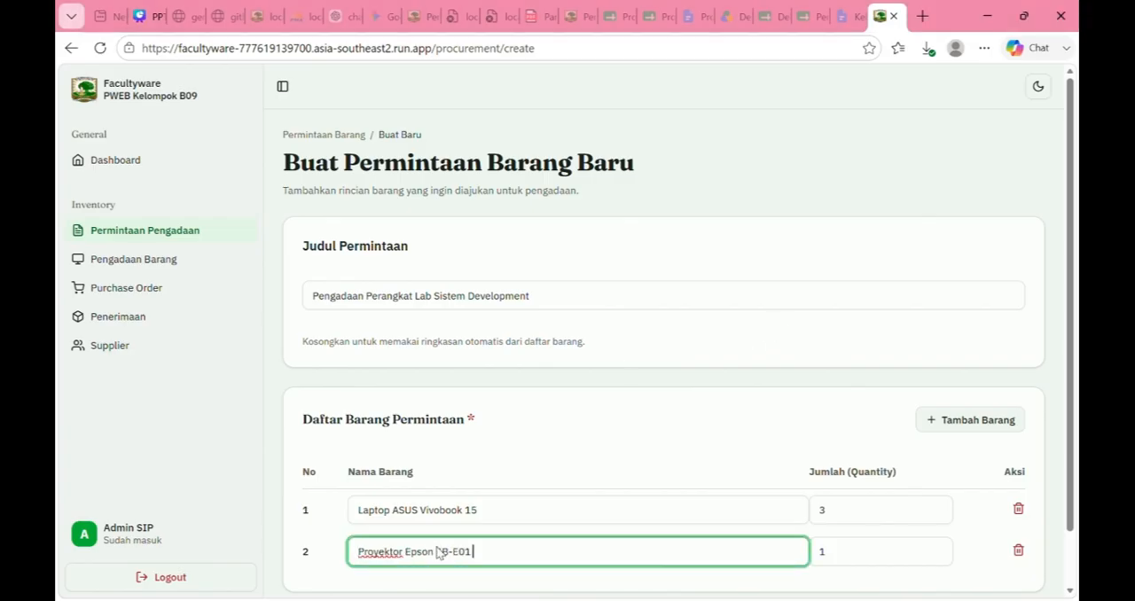
click(863, 560)
key(ctrl+a)
text(2)
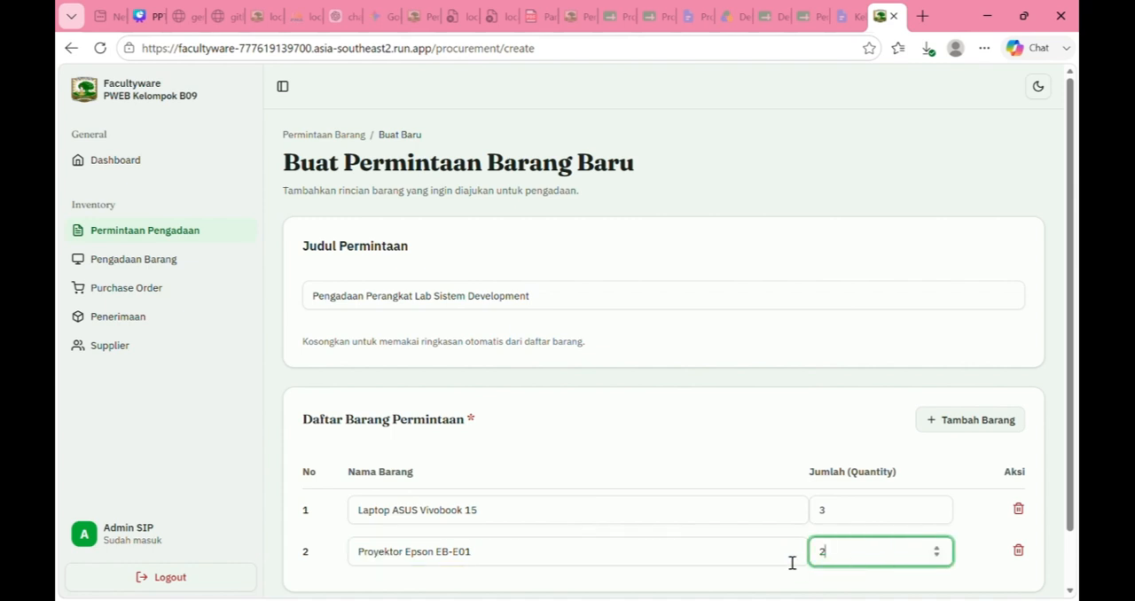
scroll(780, 537, down, 1)
click(991, 565)
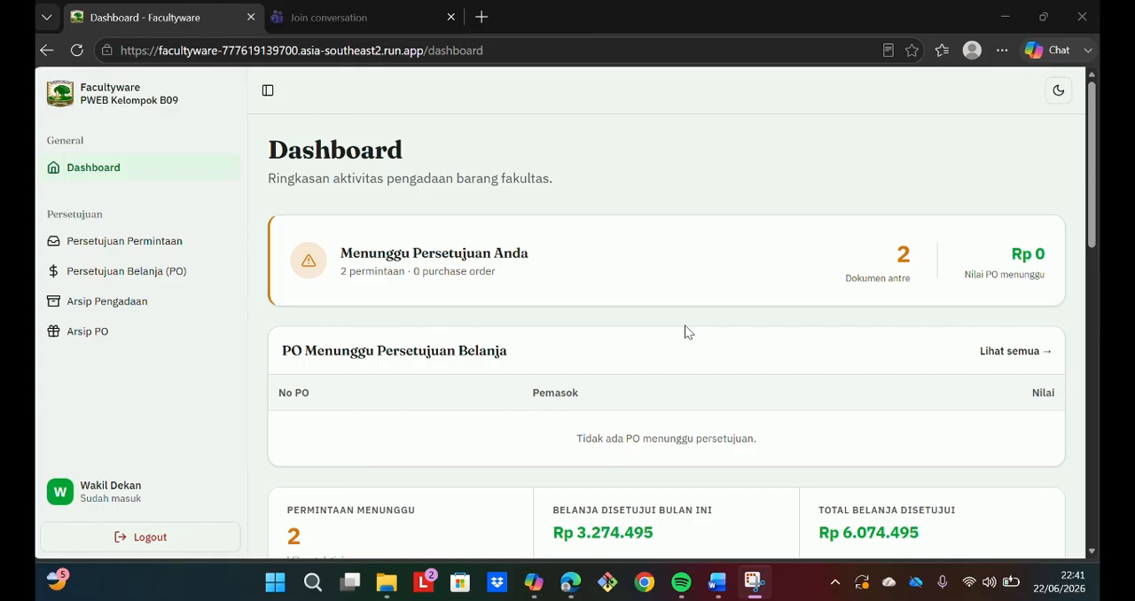
Step: Review the Wakil Dekan dashboard, then open the pending "Pengadaan Perangkat Lab Sistem Development" request and examine its details and items
scroll(685, 332, down, 8)
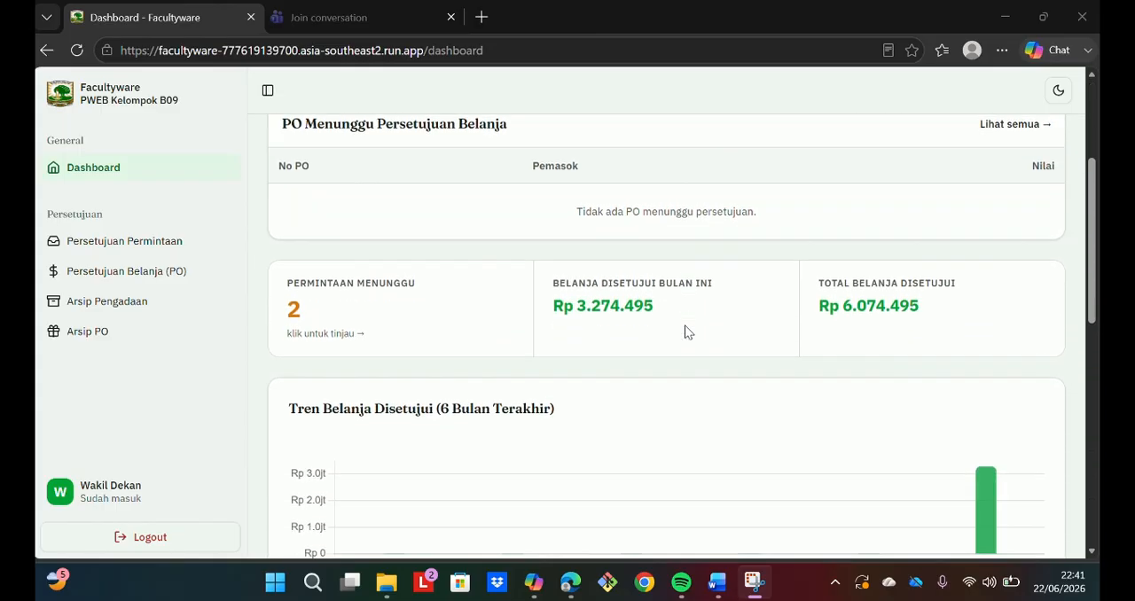
scroll(684, 331, up, 9)
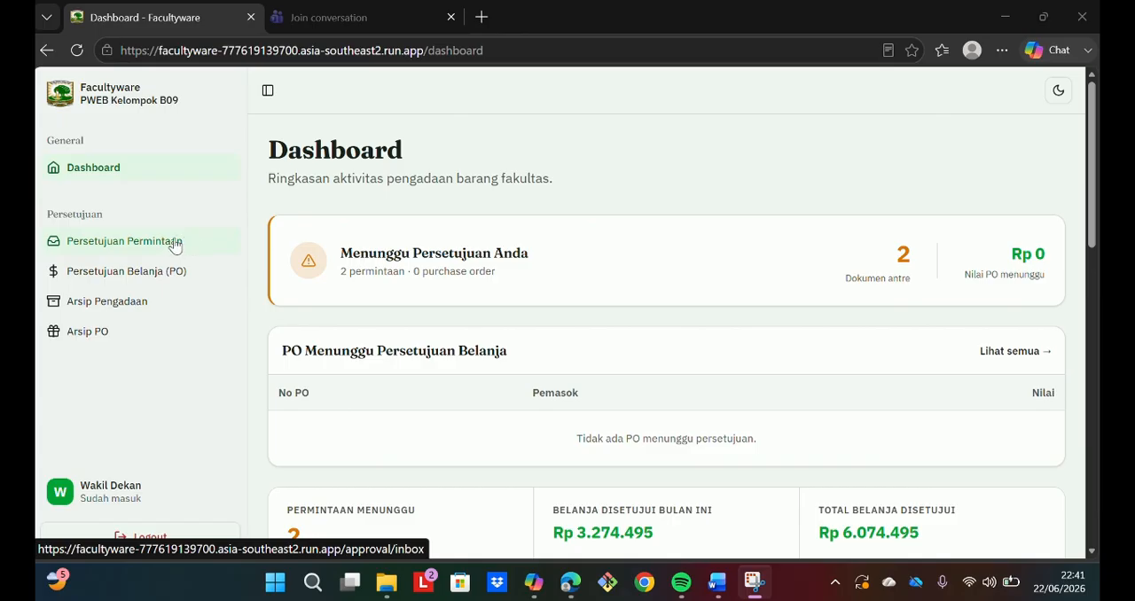
click(175, 240)
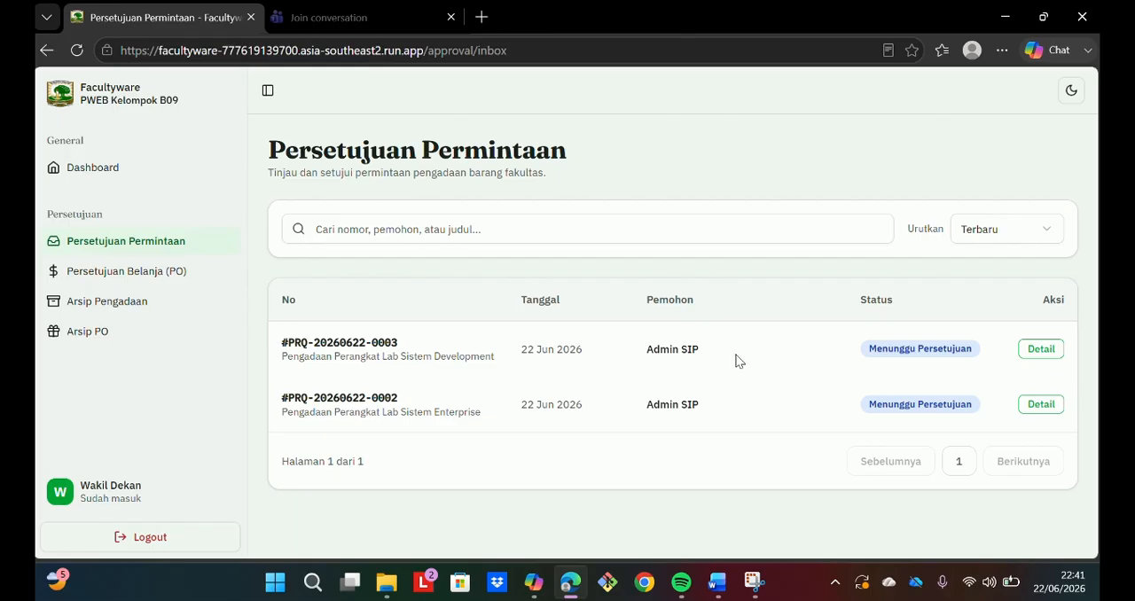
click(735, 359)
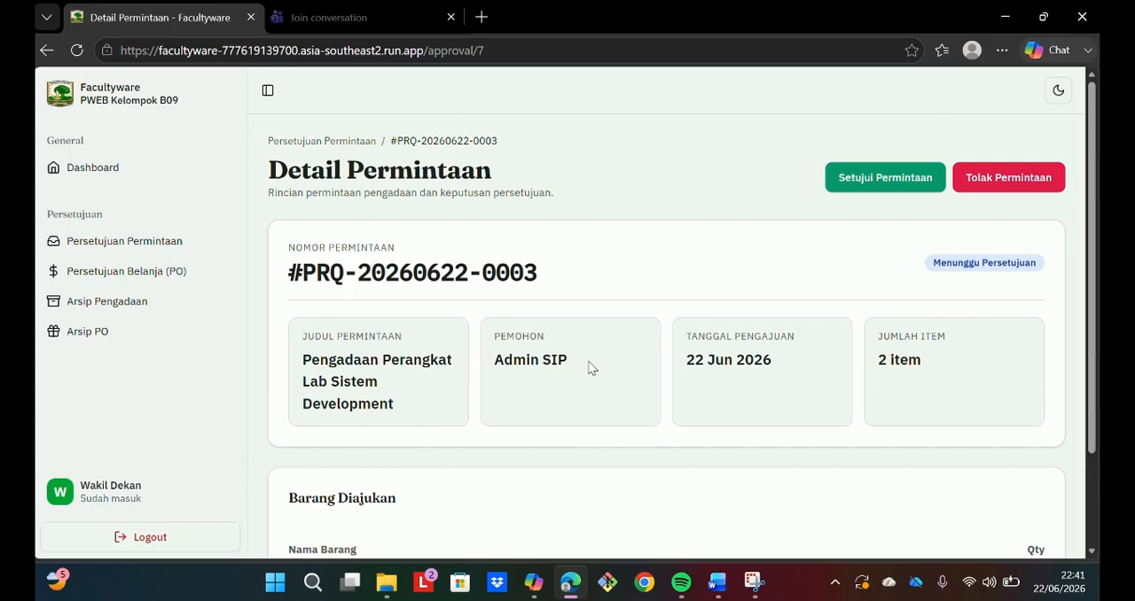
scroll(694, 352, down, 2)
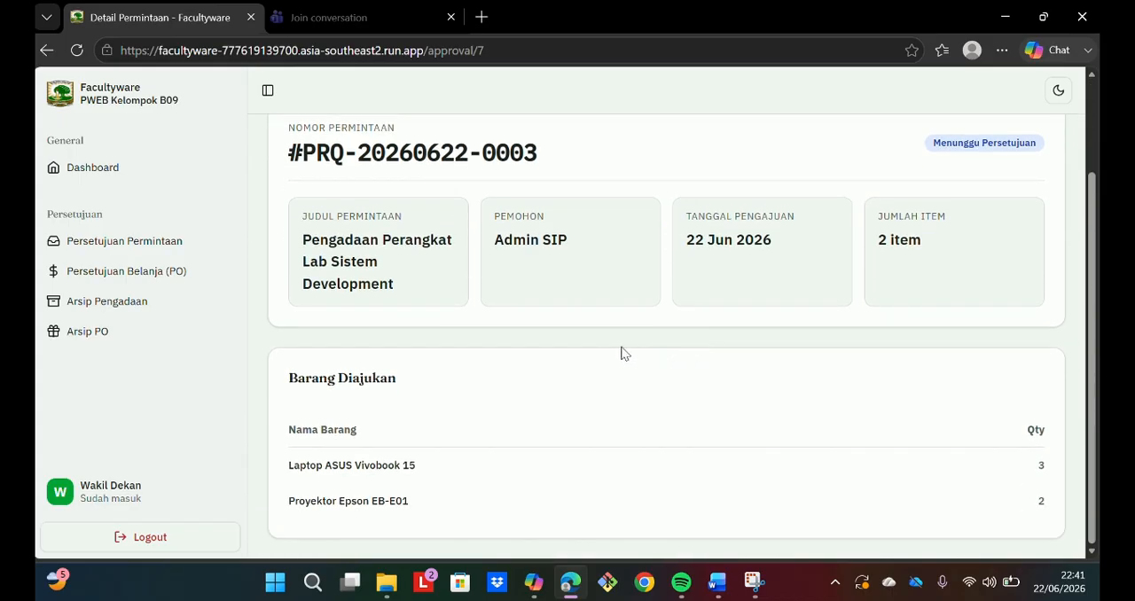
scroll(621, 353, up, 2)
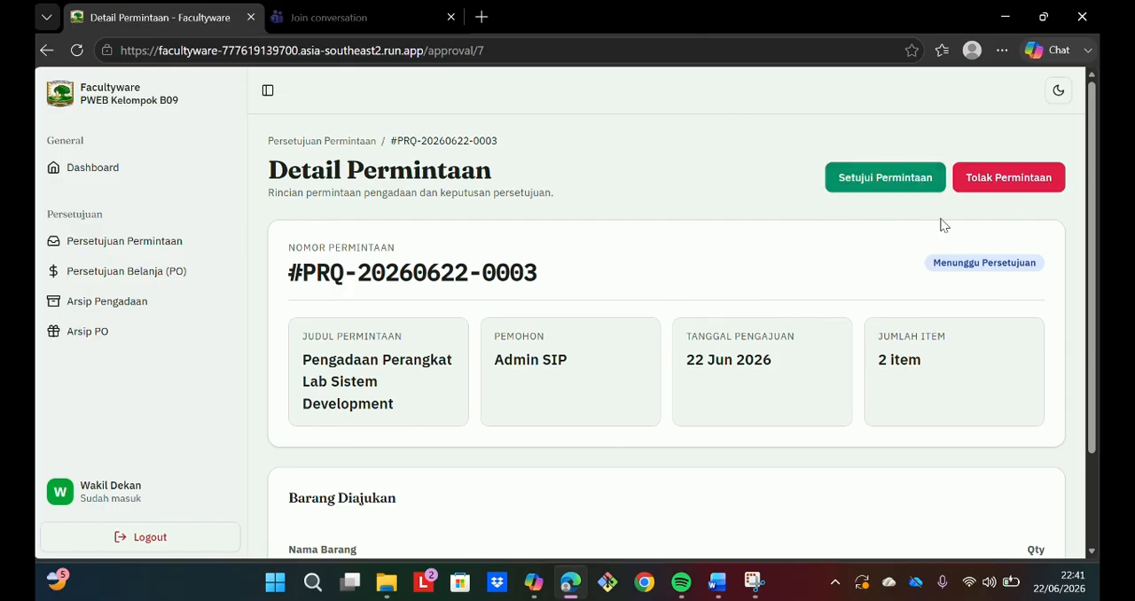
Step: Reject the "Pengadaan Perangkat Lab Sistem Development" request with the rejection note "Terlalu Mahal"
click(1003, 180)
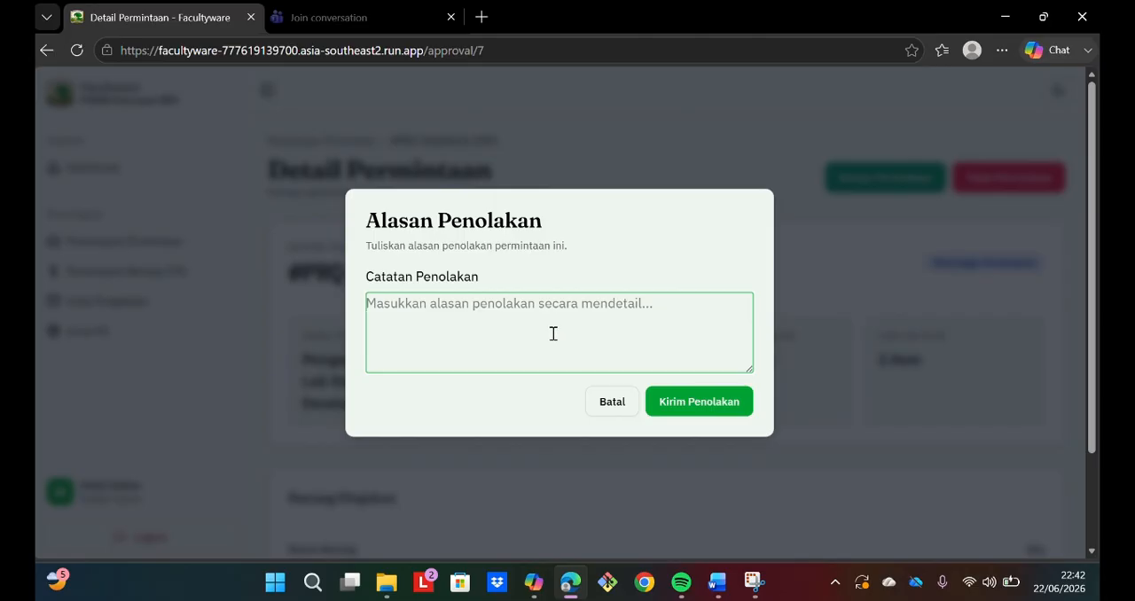
text(te)
key(BackSpace)
key(BackSpace)
key(Caps_Lock)
text(T)
key(Caps_Lock)
text(erlalu)
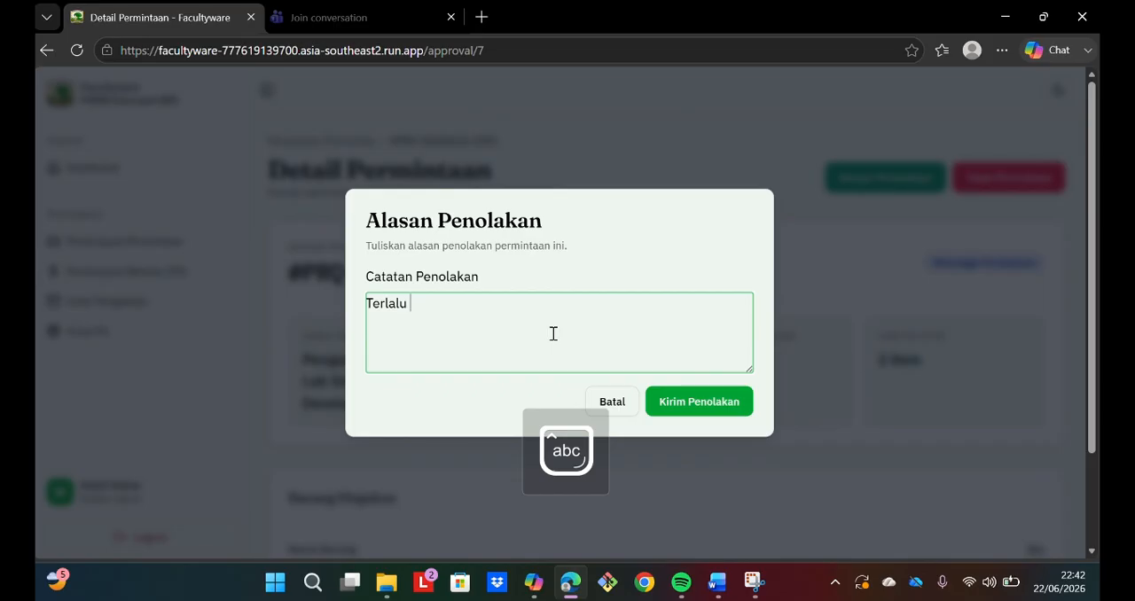
key(Caps_Lock)
text(M)
key(Caps_Lock)
text(ahal)
click(692, 405)
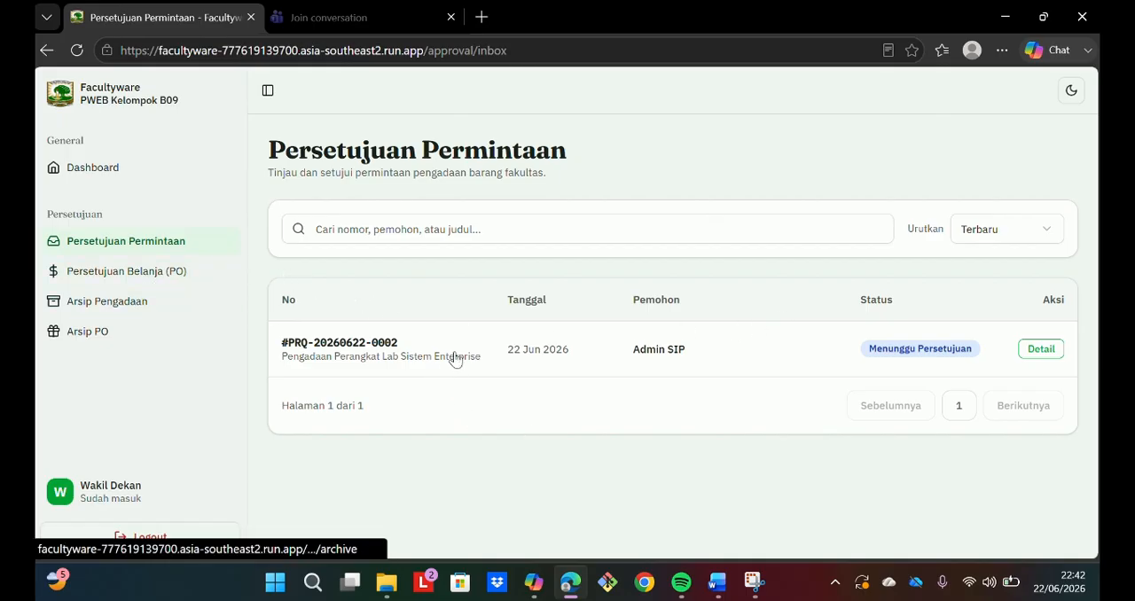
Step: Open the pending "Pengadaan Perangkat Lab Sistem Enterprise" request and approve it
click(747, 348)
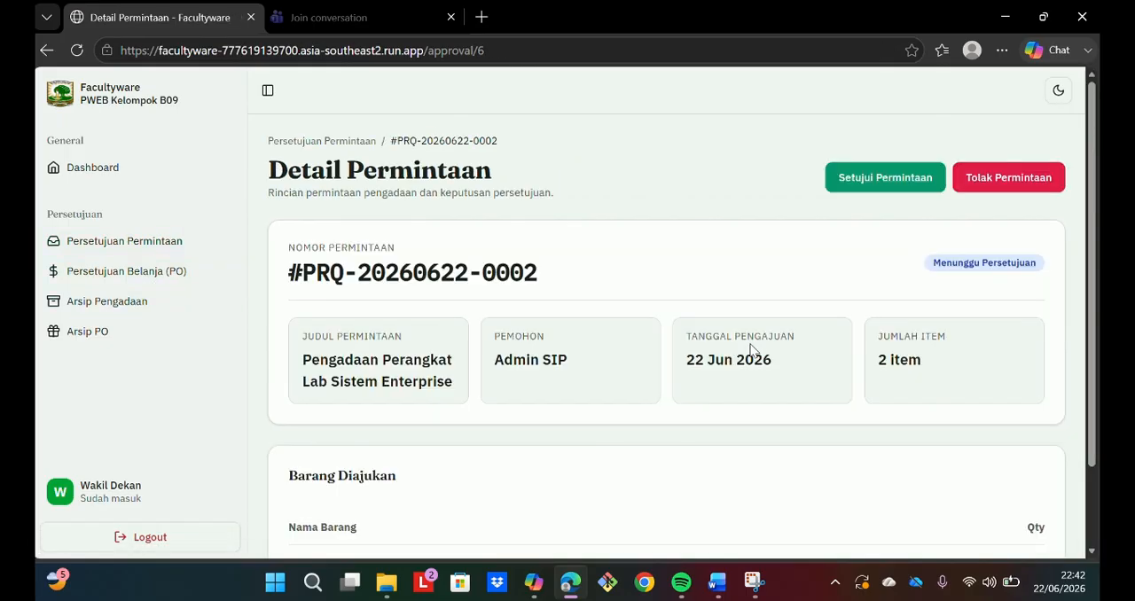
click(867, 180)
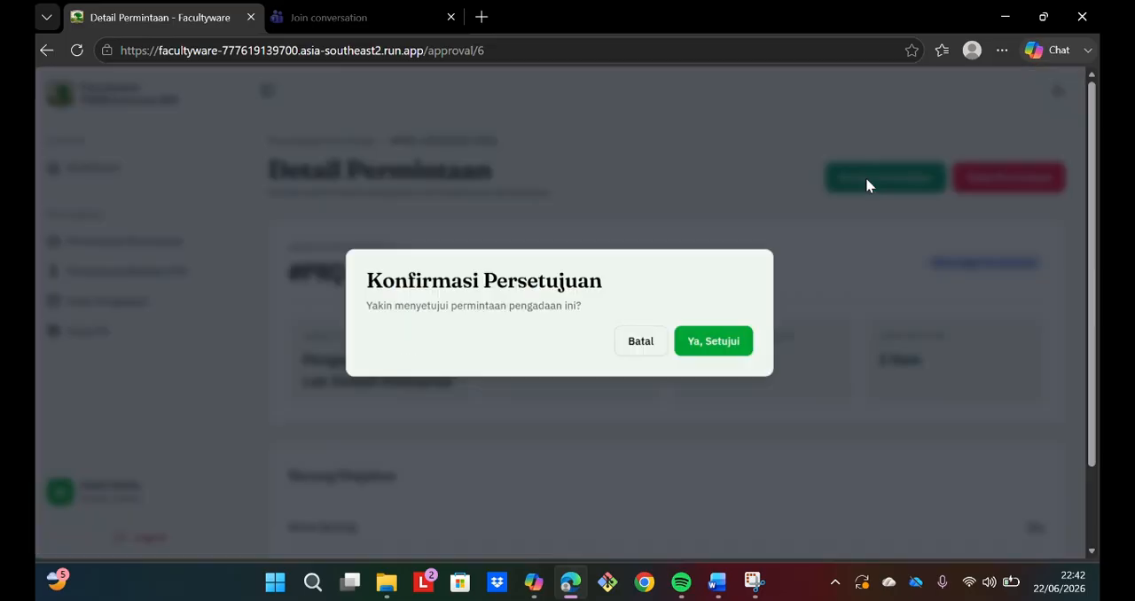
click(722, 344)
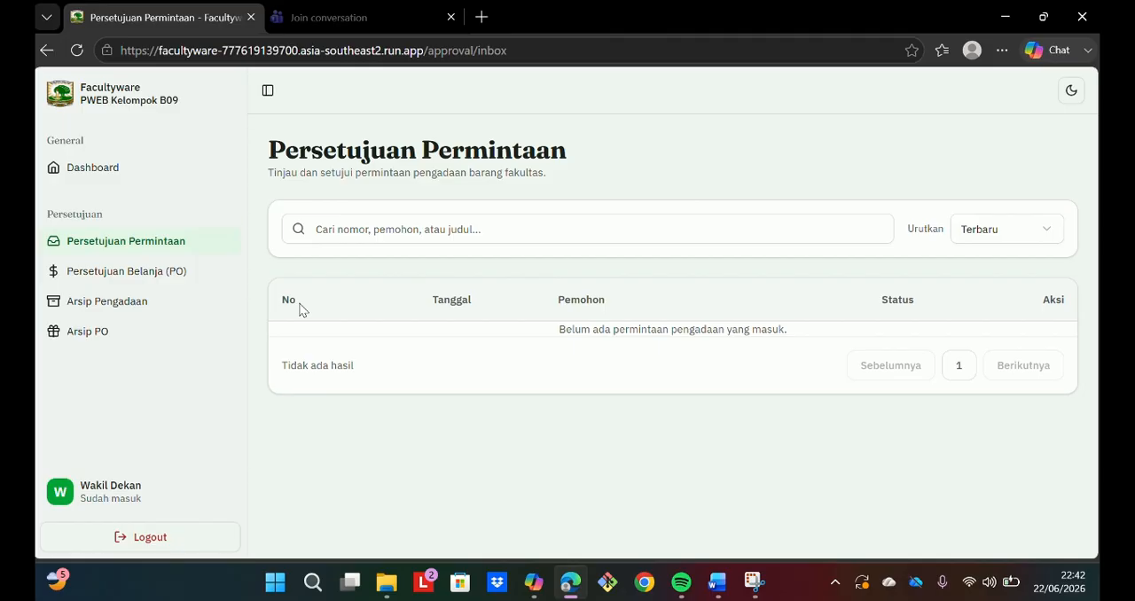
Step: Open the procurement archive and look over the history of approval decisions
click(167, 300)
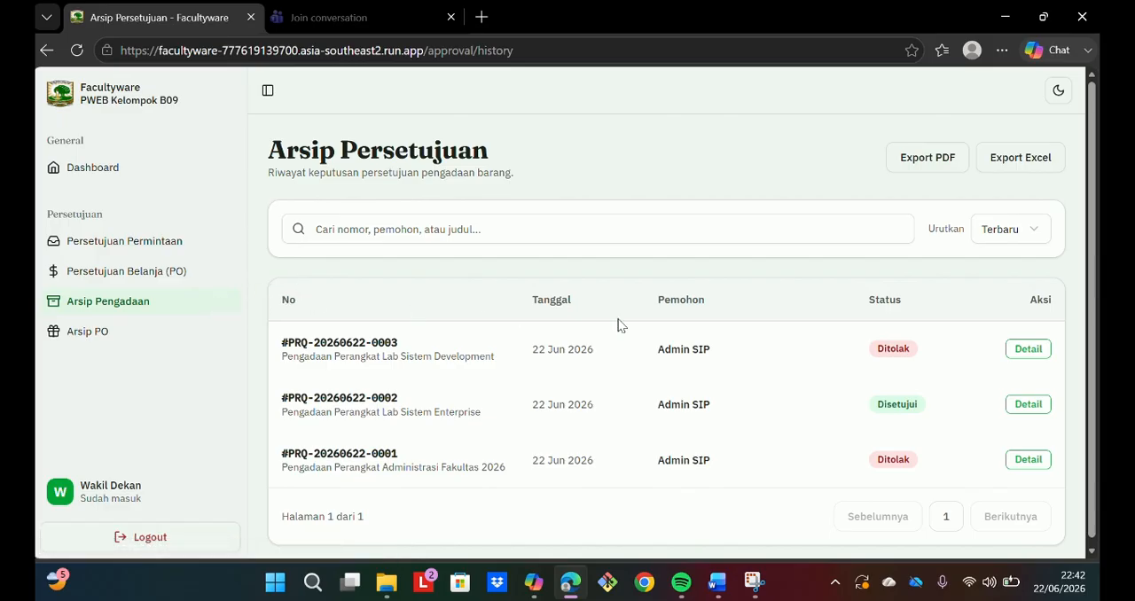
scroll(624, 356, down, 1)
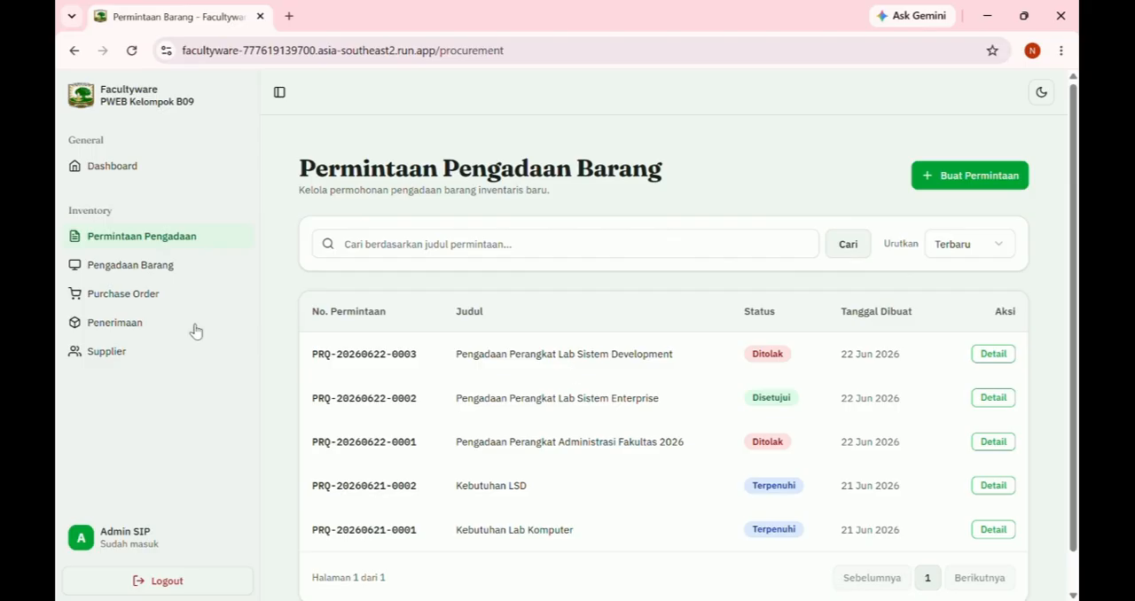
Step: Start a new procurement package in Pengadaan Barang with the title "Kpnsolidasi pengdaaan perangkat kabor"
click(156, 272)
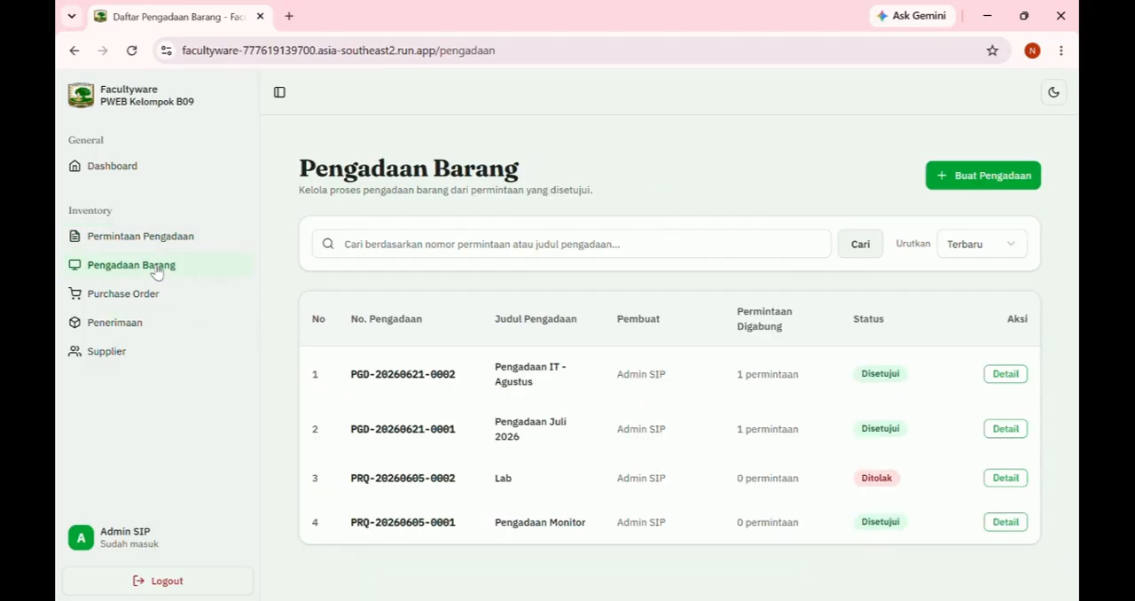
click(986, 177)
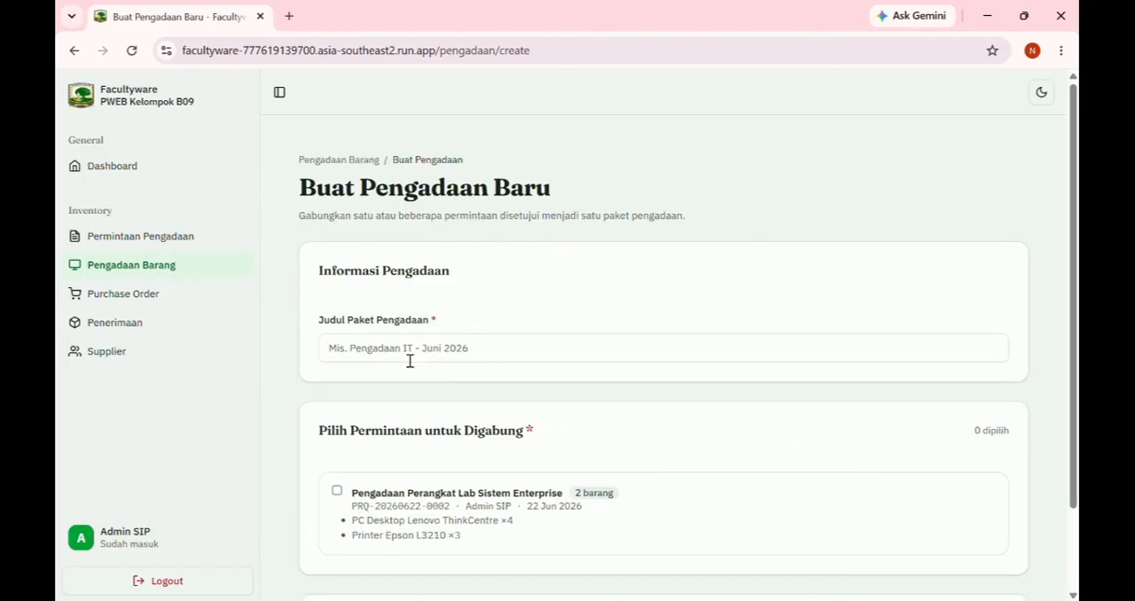
click(410, 361)
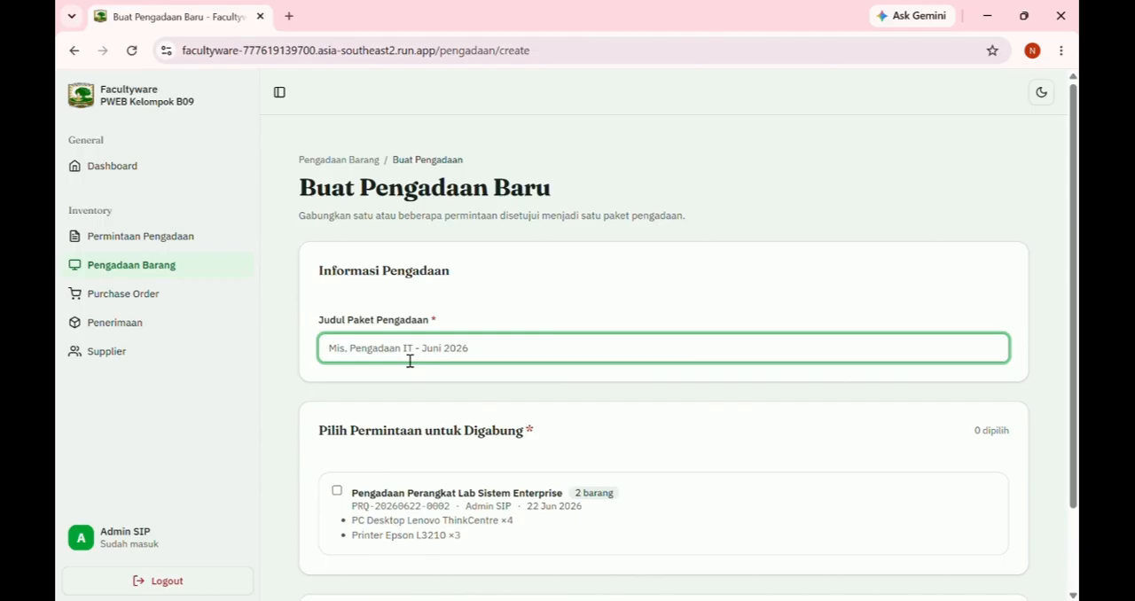
text(Kpnsolidasi peng)
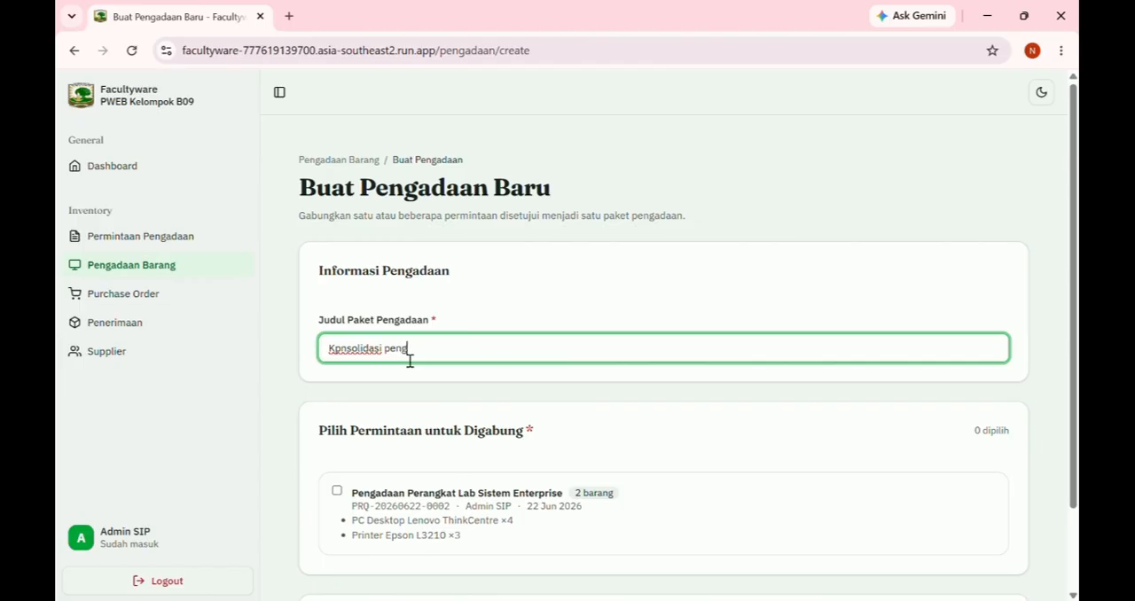
text(daaan perangkat kabor)
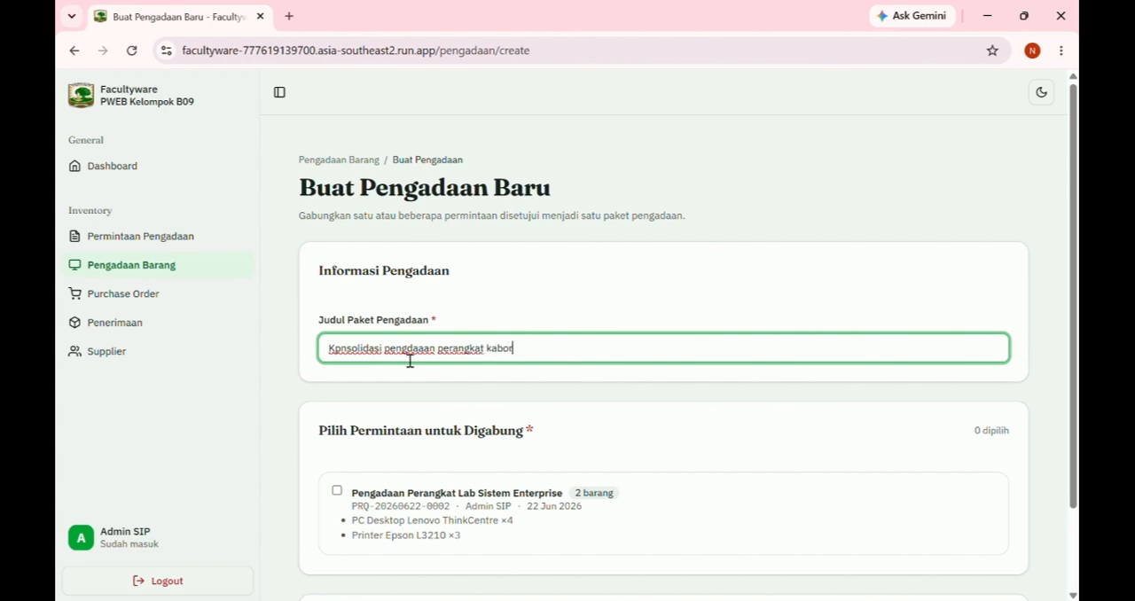
Step: Save the package with the "Pengadaan Perangkat Lab Sistem Enterprise" request included, and open its details
click(337, 491)
scroll(492, 489, down, 2)
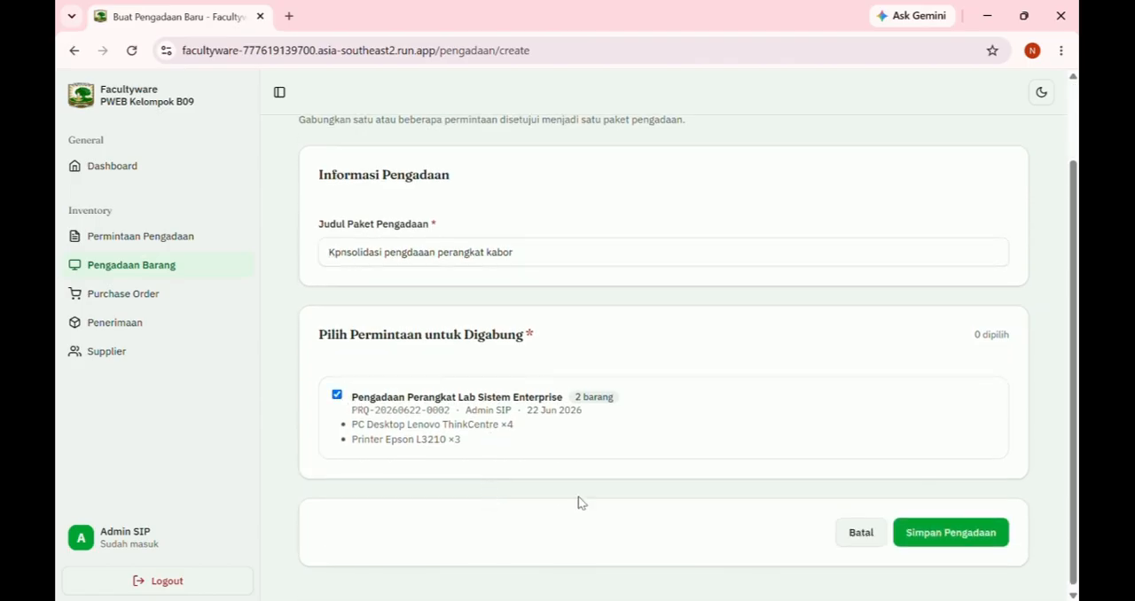
click(930, 533)
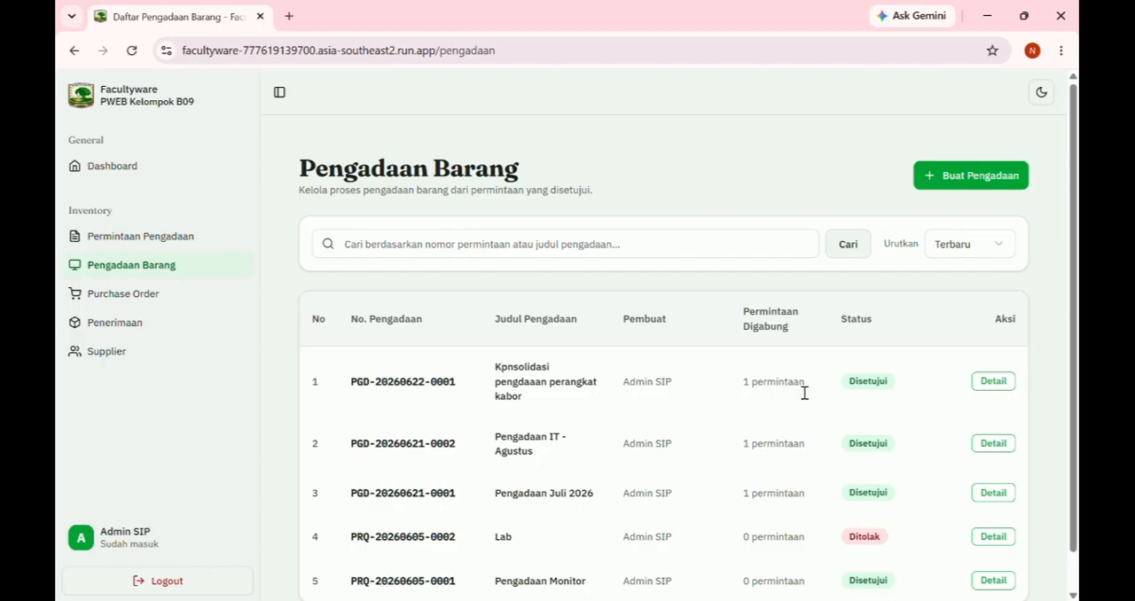
click(990, 392)
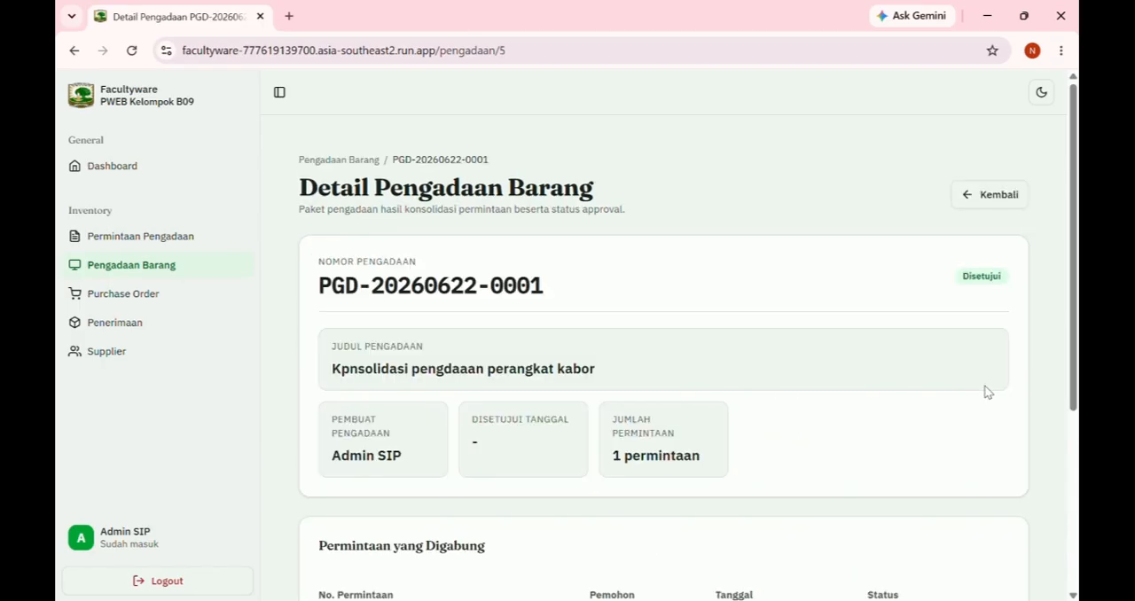
scroll(682, 437, down, 4)
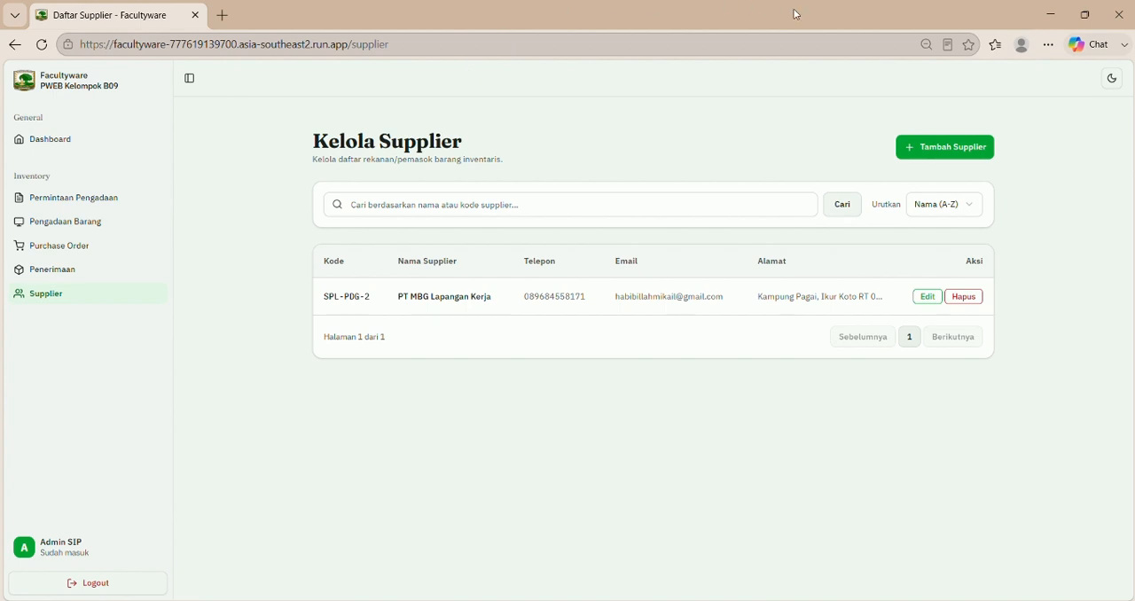
Step: Start a new supplier record with the code "SPL-PDG 02" and the name "PT MAKMUR"
click(933, 151)
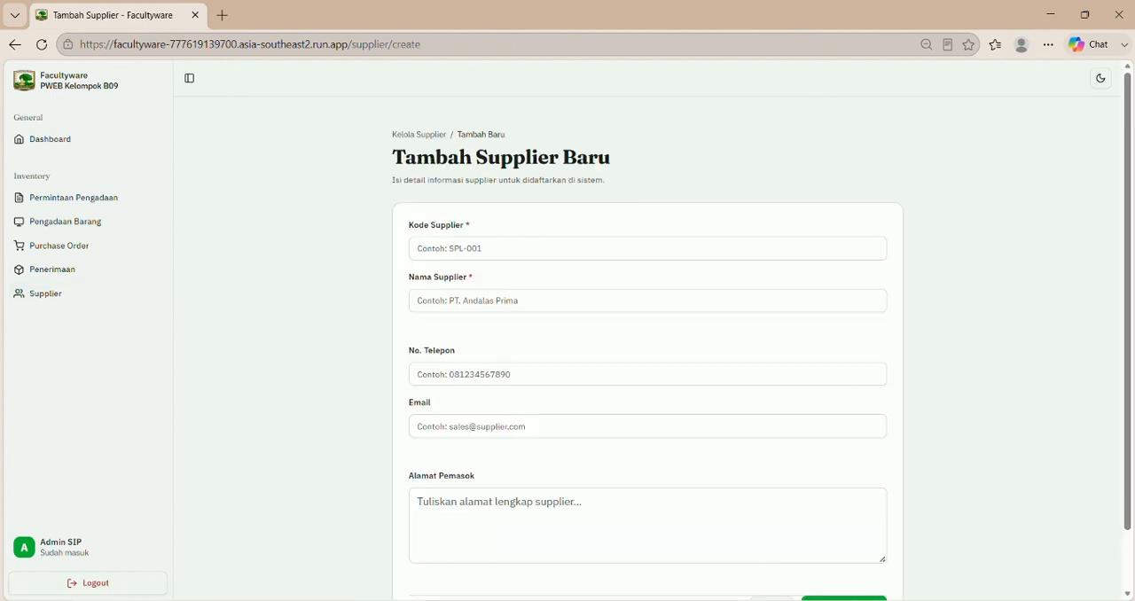
click(833, 600)
drag(761, 86, 683, 93)
key(ctrl+c)
click(480, 251)
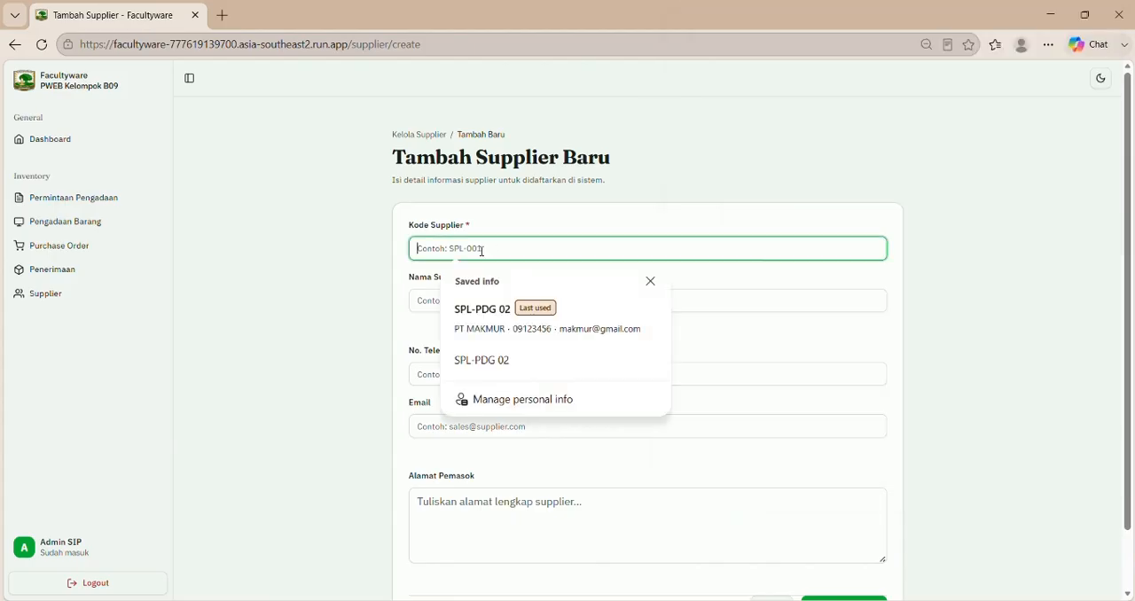
key(ctrl+v)
click(726, 306)
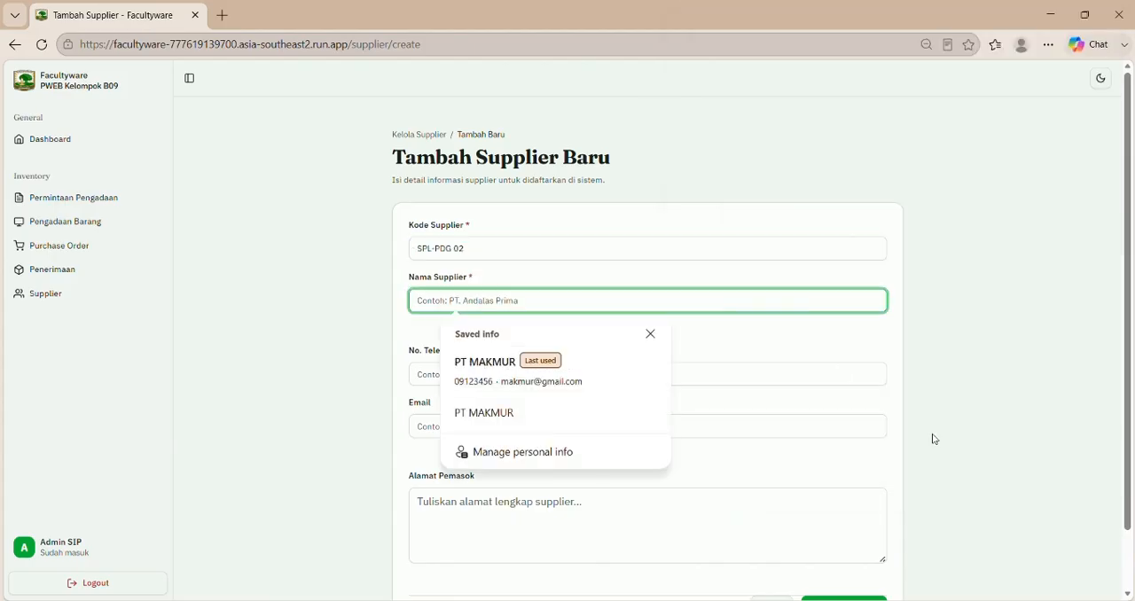
text(PT MAKMUR)
Step: Fill in the supplier's phone number and e-mail, and save the new supplier
click(813, 371)
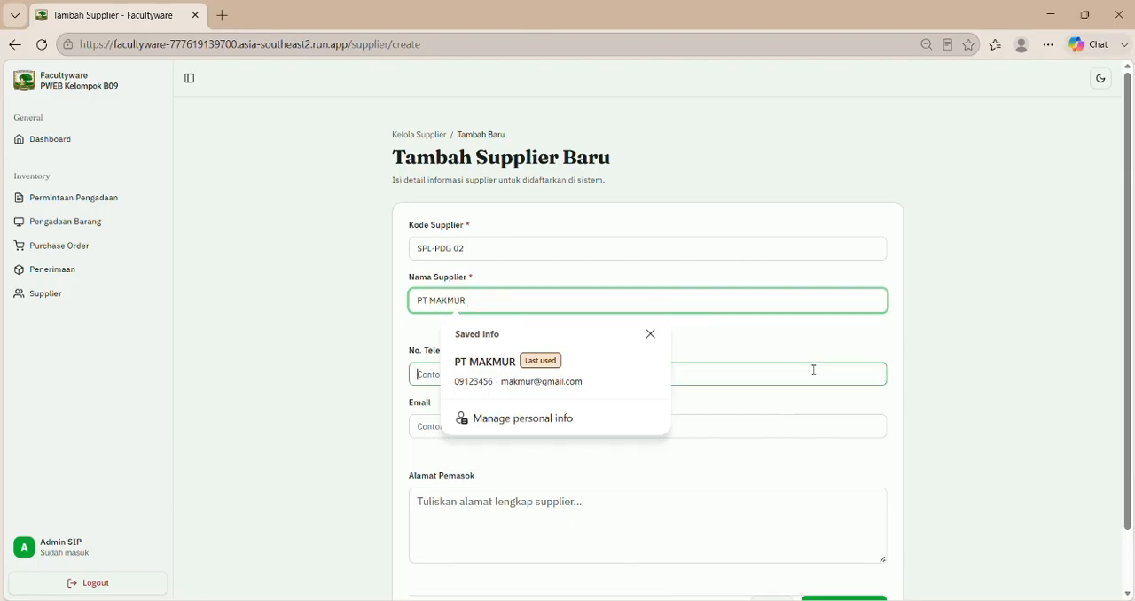
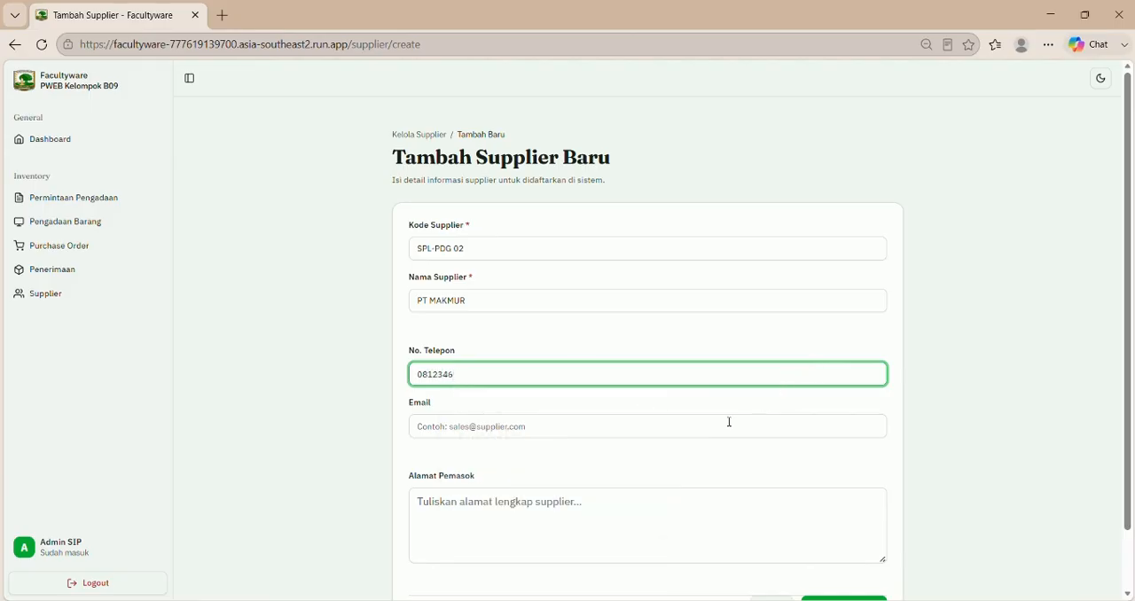
click(718, 426)
text(makmur)
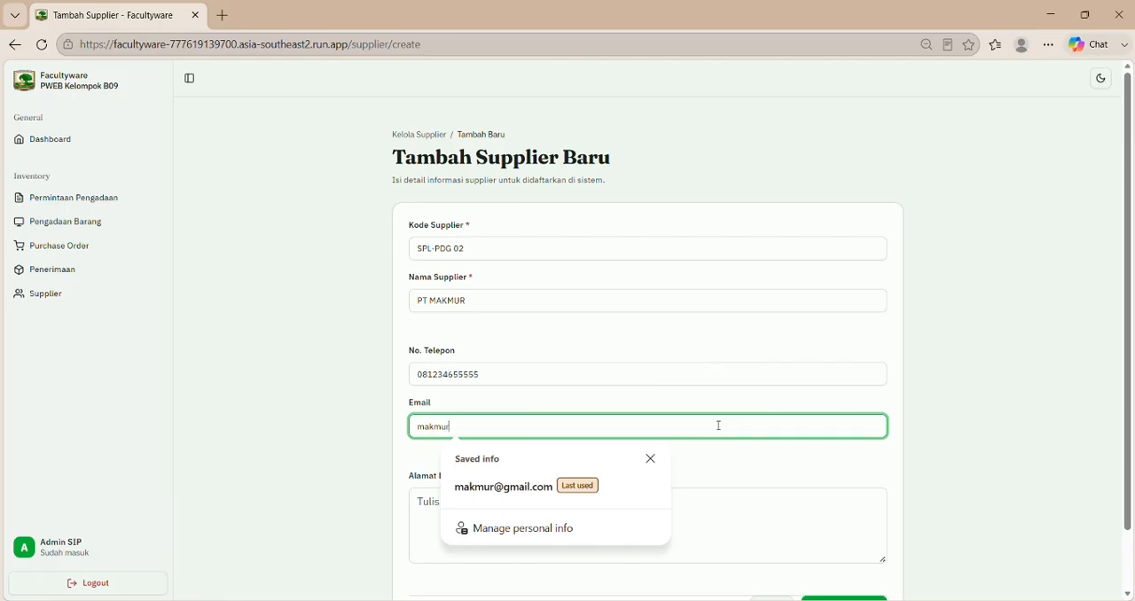
text(@)
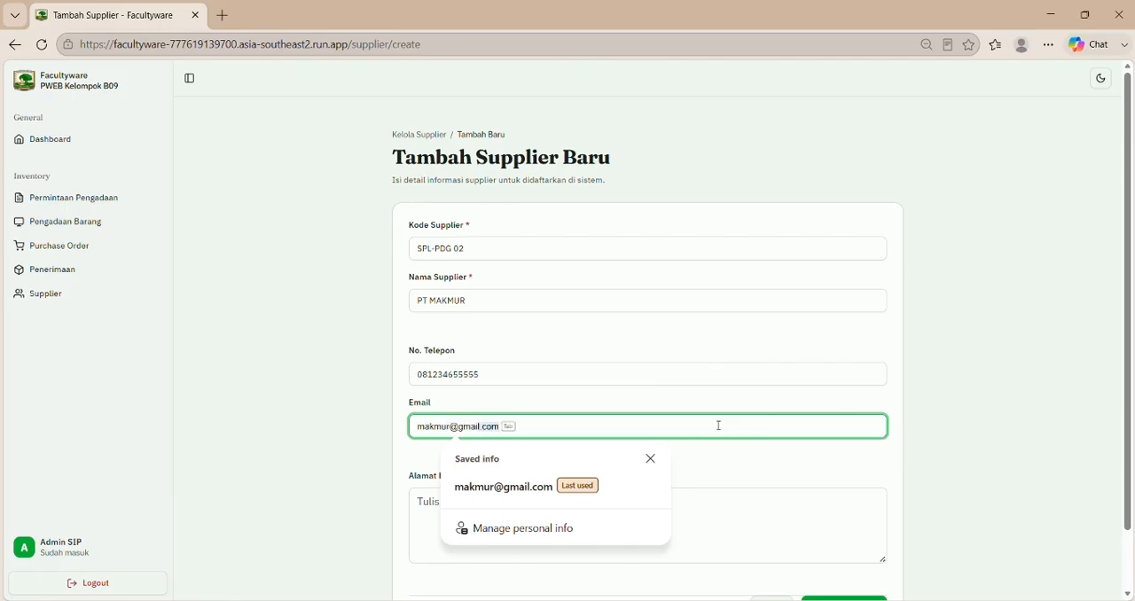
key(Return)
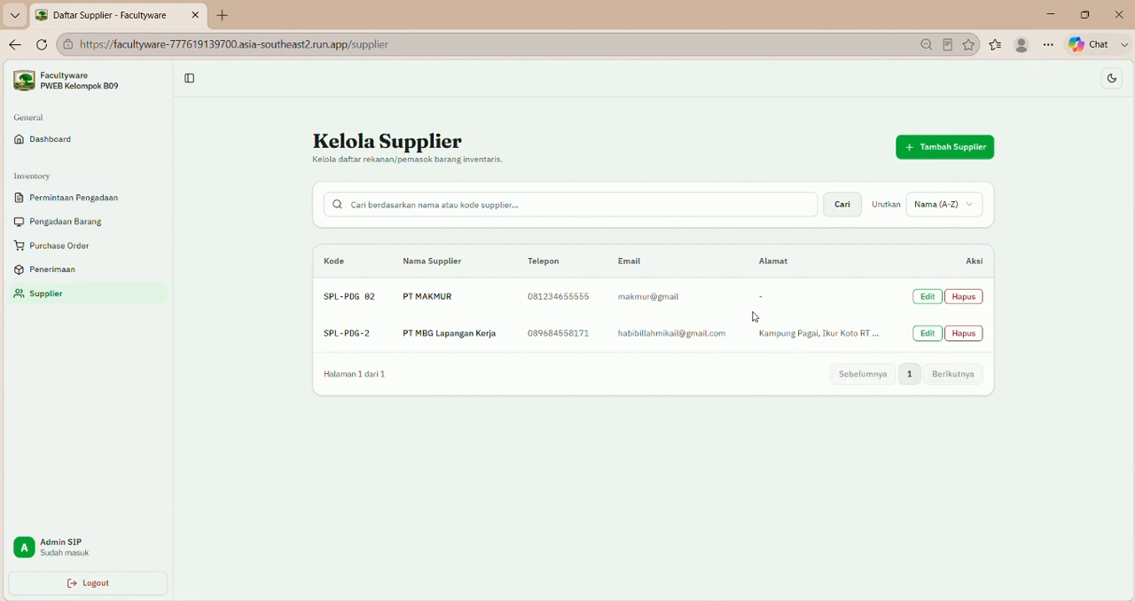
Step: Edit the PT MAKMUR supplier to add its address, and save the change
click(929, 301)
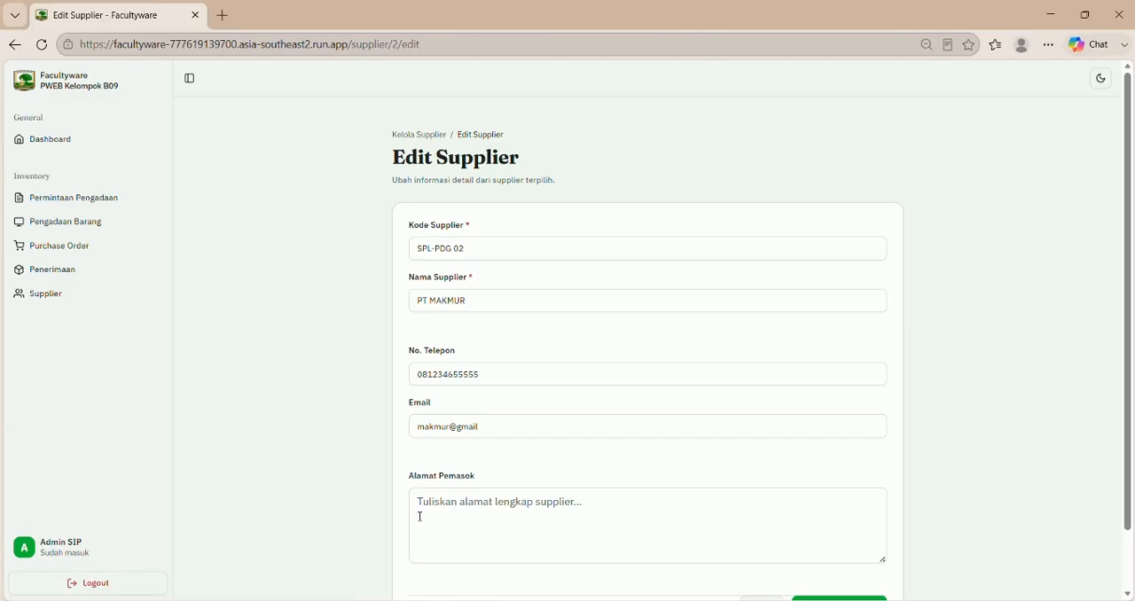
click(429, 508)
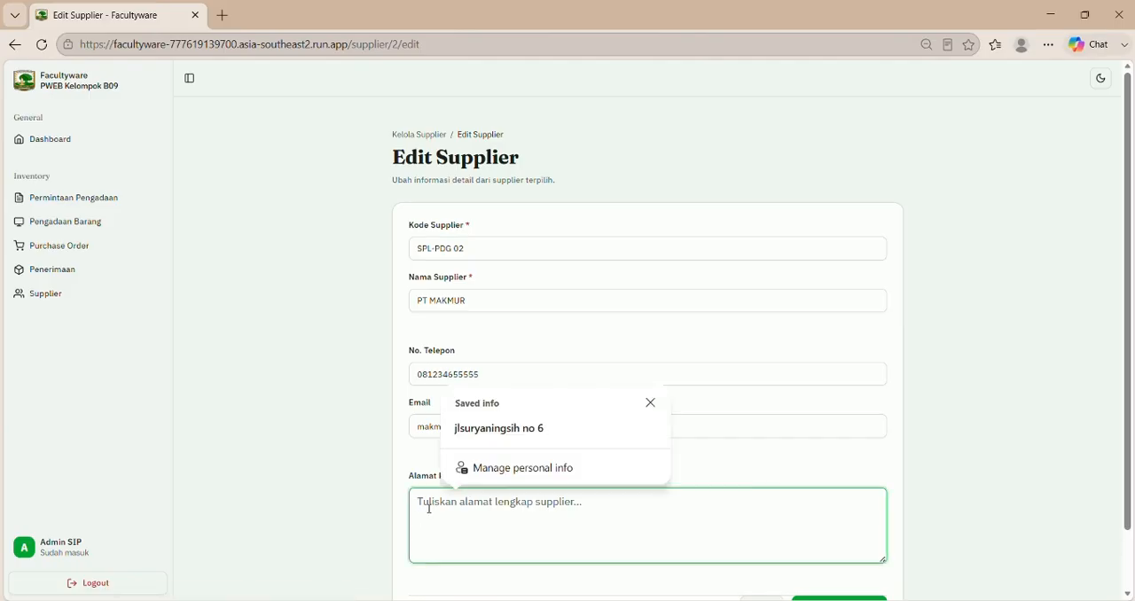
text(jl s)
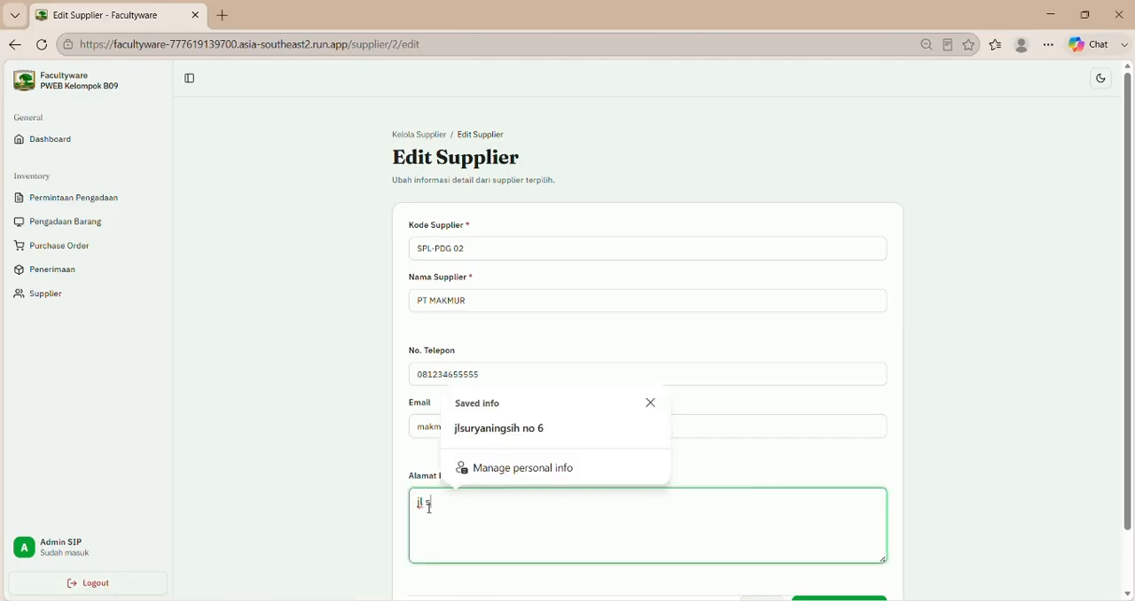
text(upratman)
scroll(469, 507, down, 2)
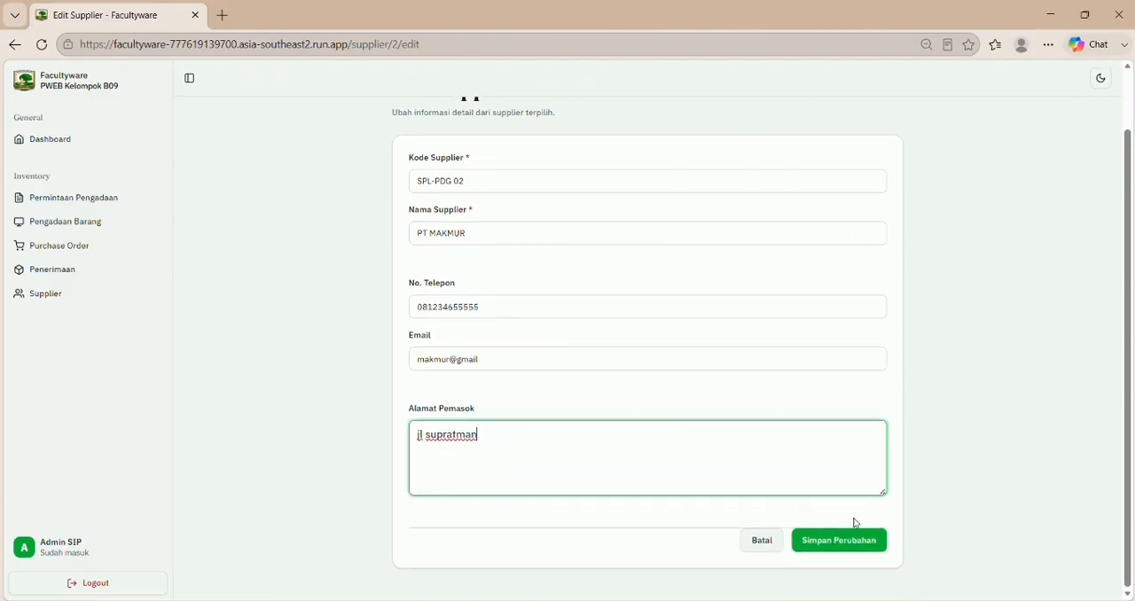
click(869, 544)
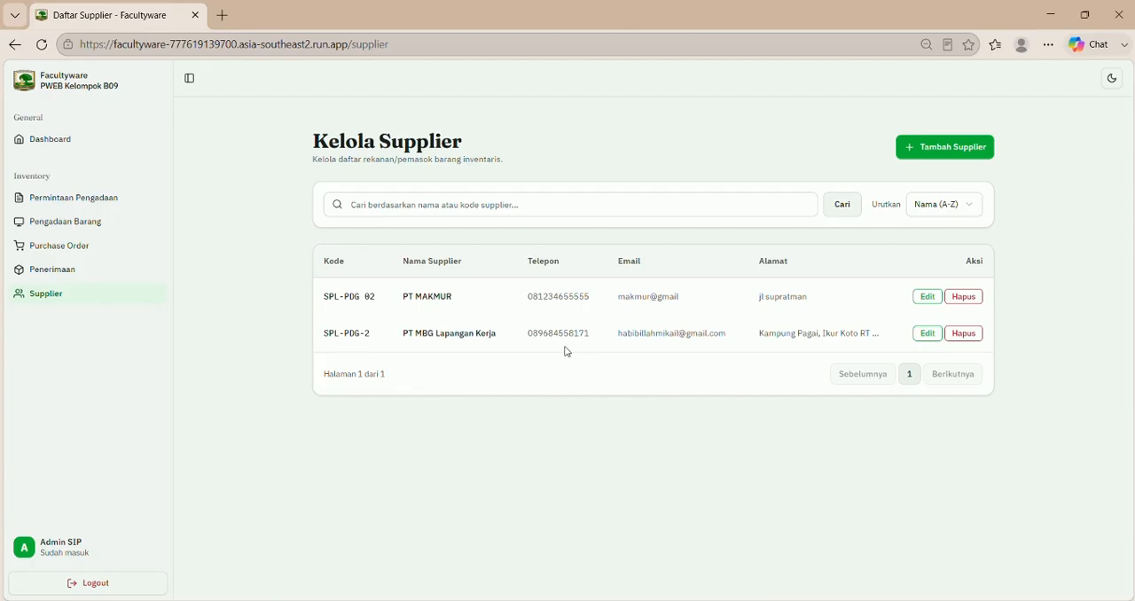
Step: Start a new purchase order for the "Kpnsolidasi pengdaaan perangkat kabor" package with supplier PT MAKMUR and the date 22/06/2026
click(55, 247)
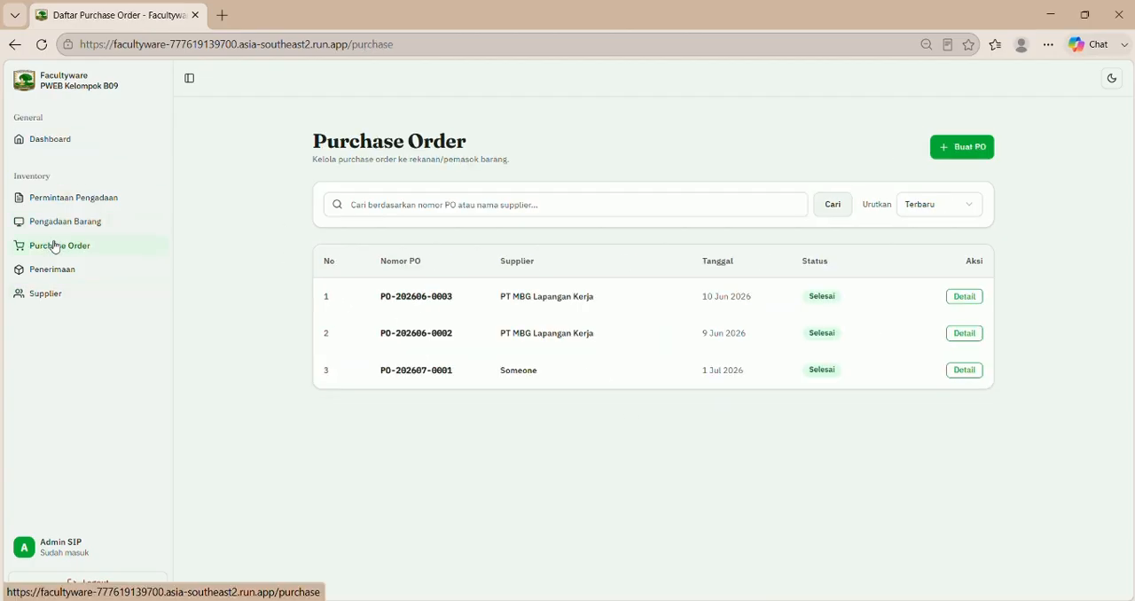
click(986, 148)
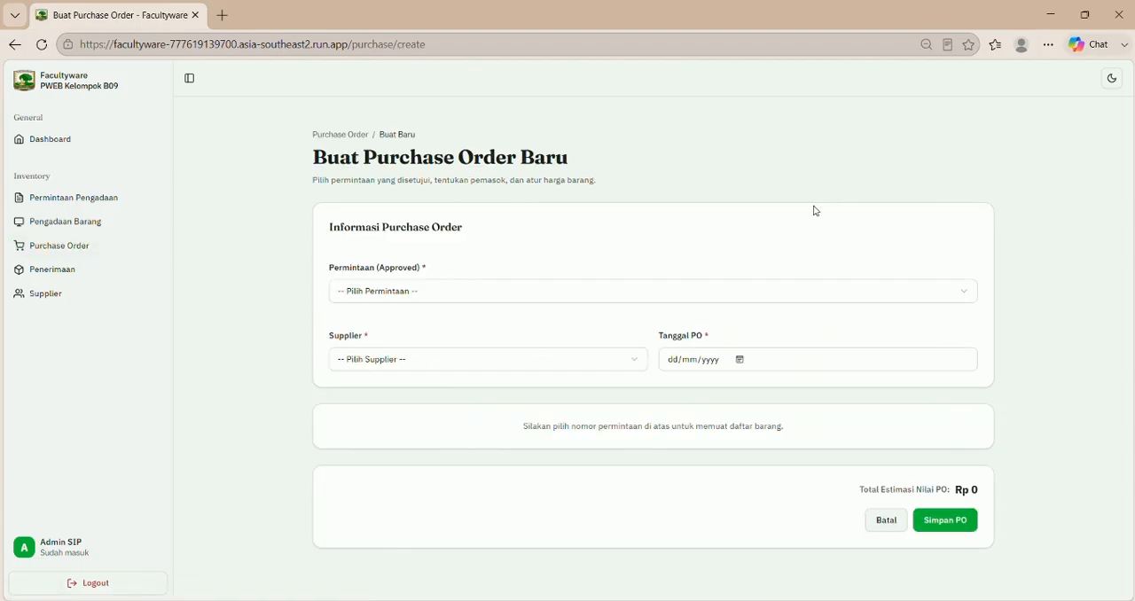
click(697, 293)
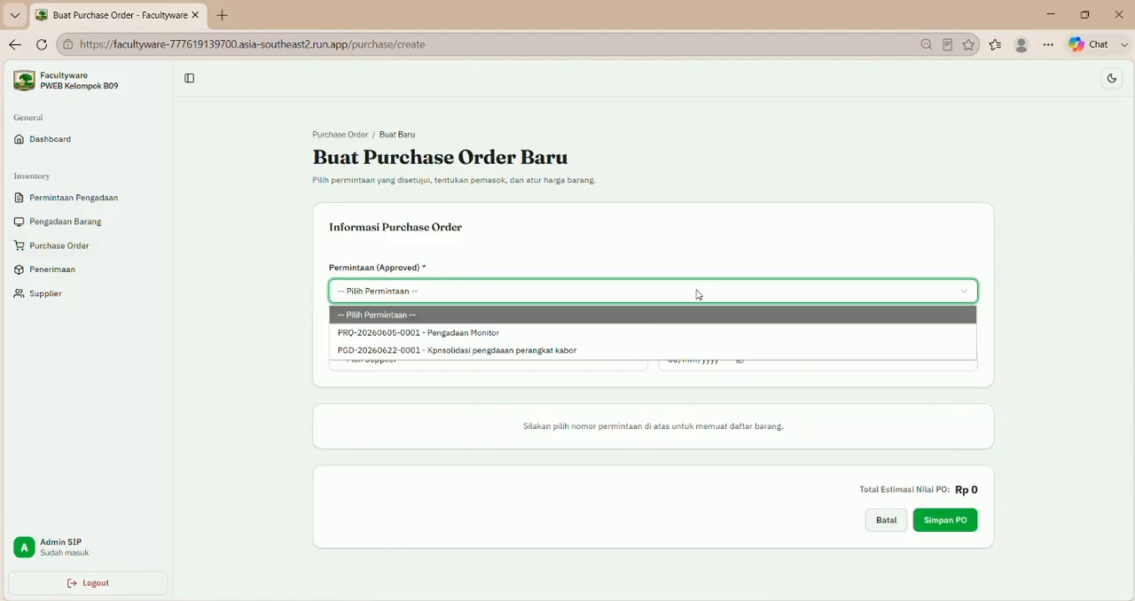
click(619, 349)
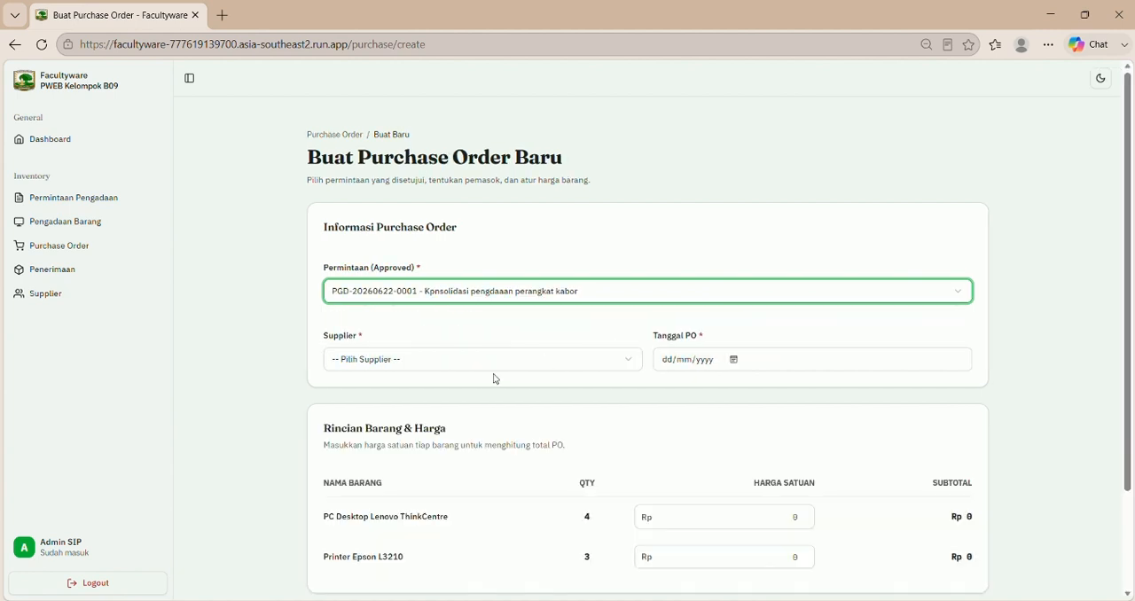
click(488, 364)
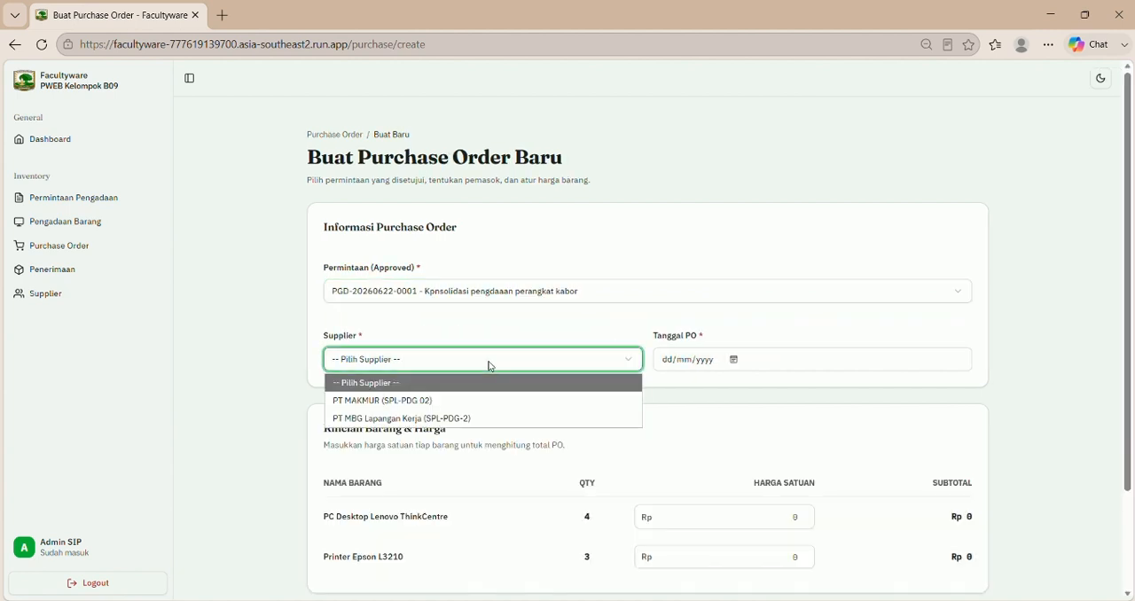
click(457, 405)
click(733, 359)
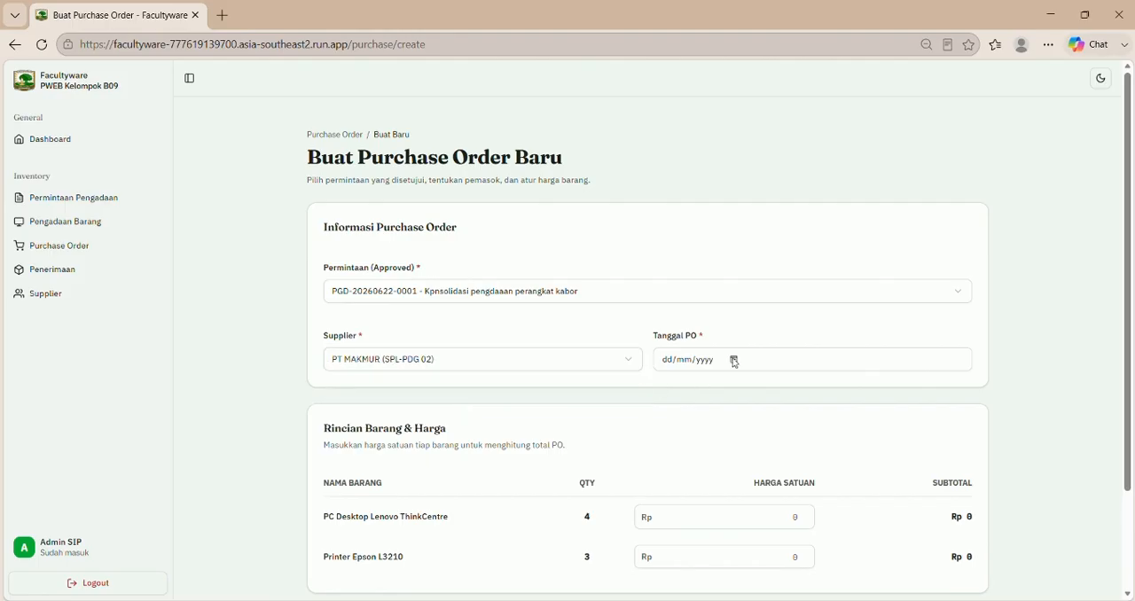
click(773, 545)
scroll(771, 555, down, 1)
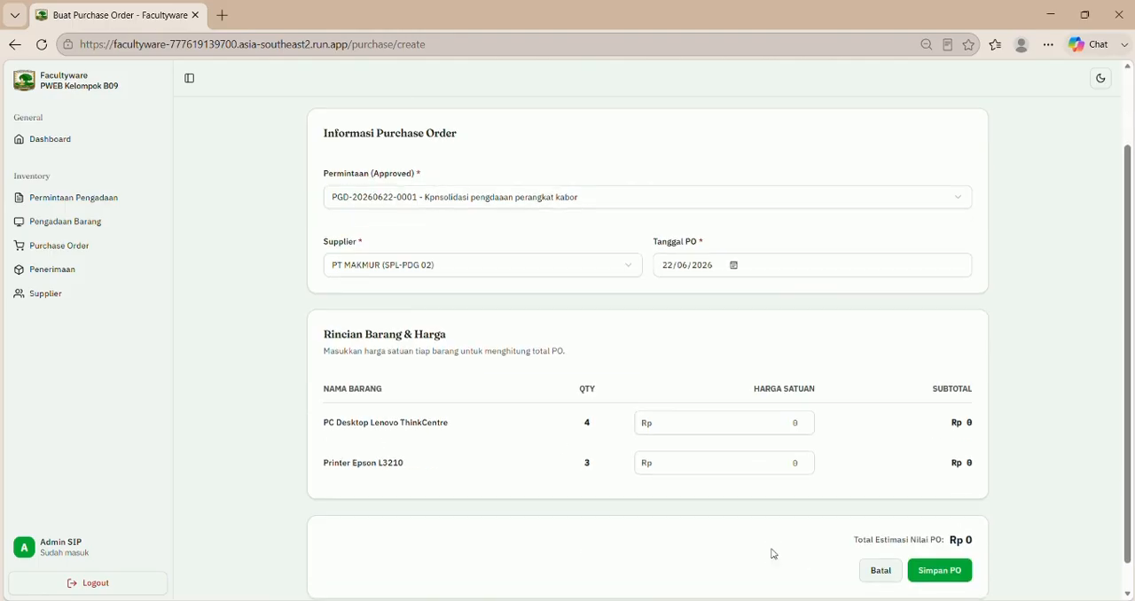
Step: Set the unit prices to Rp 500000 for the PC Desktop Lenovo ThinkCentre and Rp 60000000 for the Printer Epson L3210, and save the purchase order
click(757, 420)
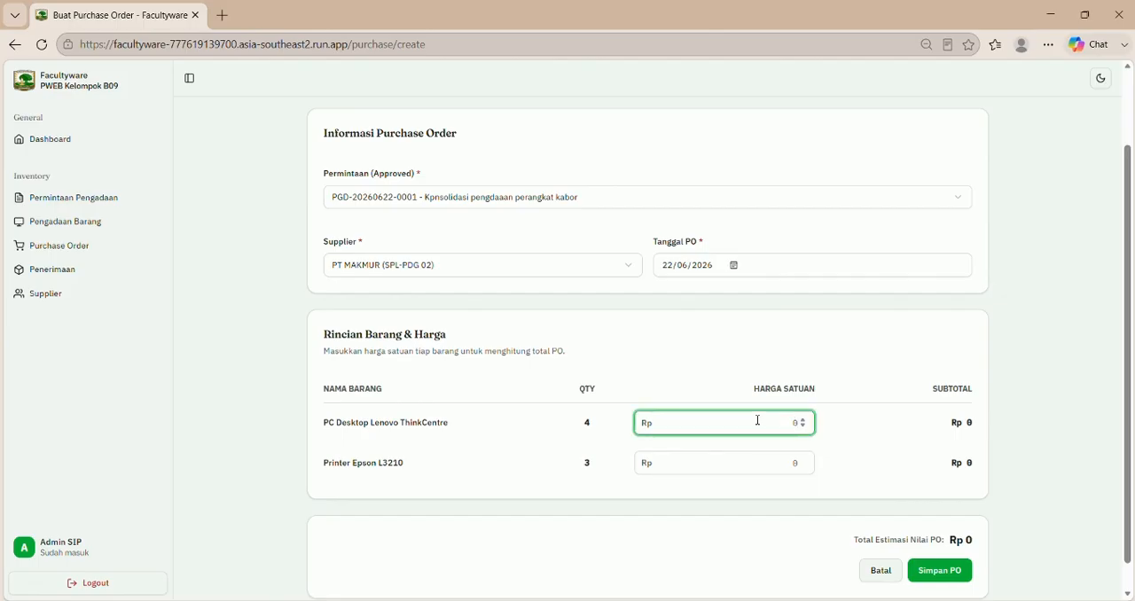
text(500000)
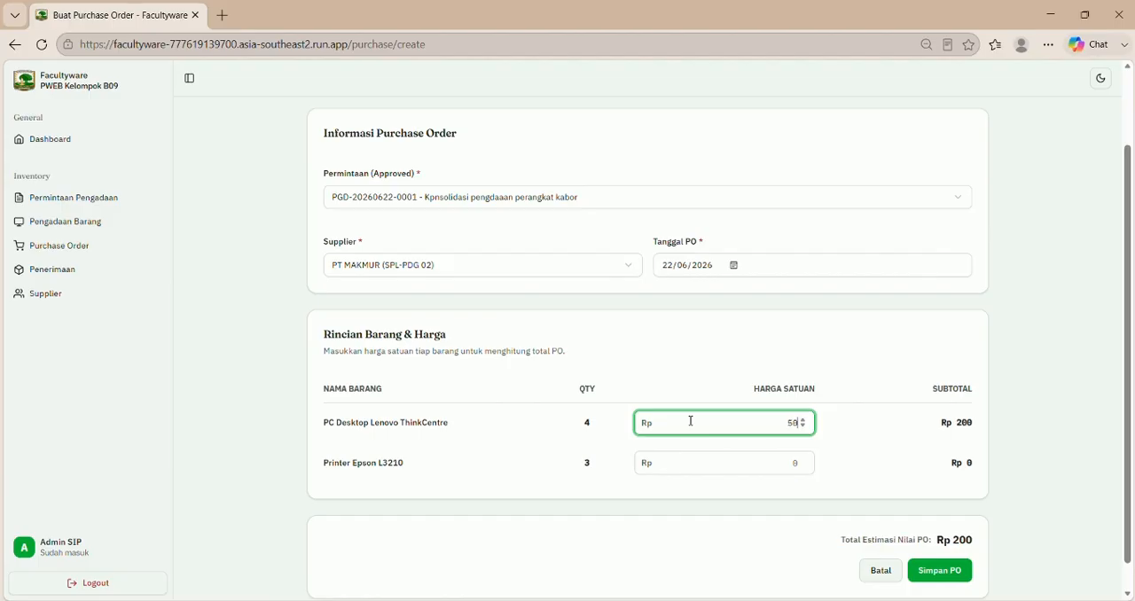
click(771, 463)
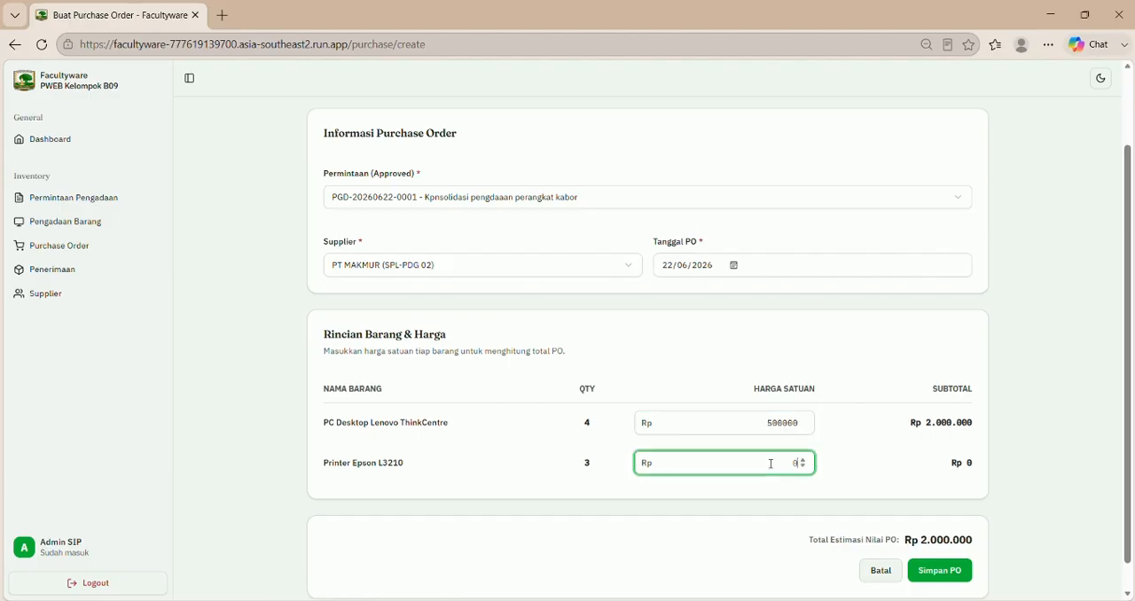
text(60000000)
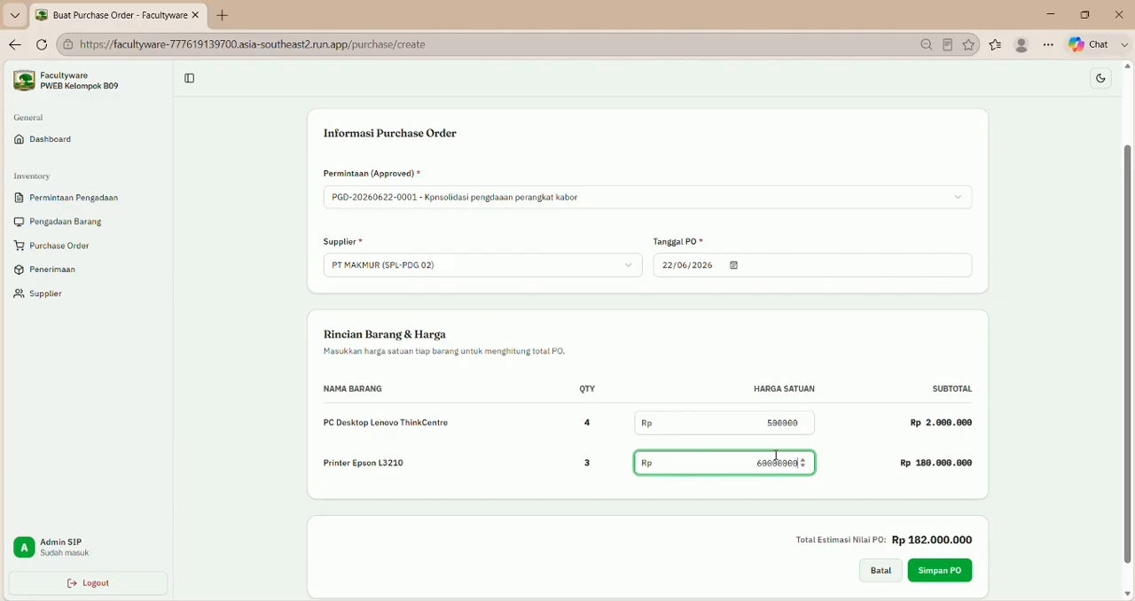
scroll(873, 502, down, 1)
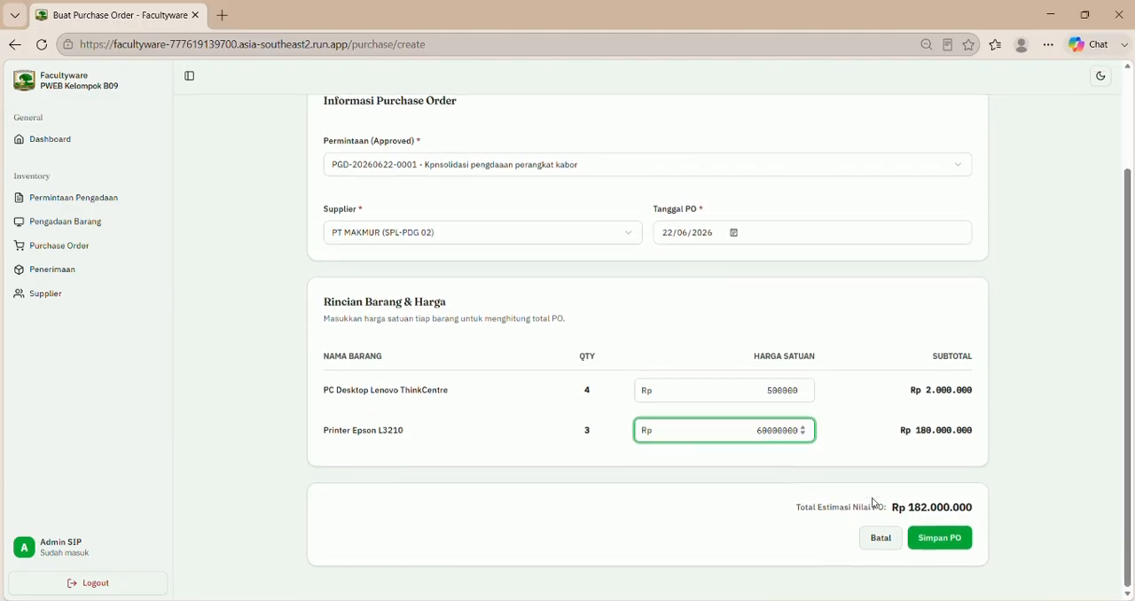
click(925, 547)
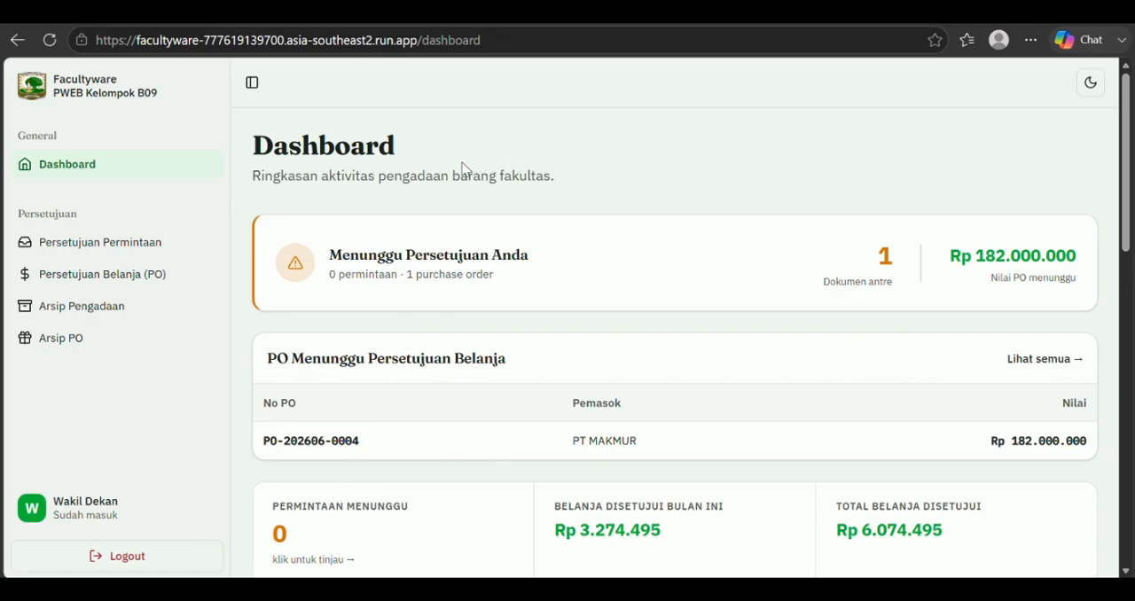
Step: Review the PT MAKMUR purchase order awaiting spending approval, including its item details, and approve it
click(171, 279)
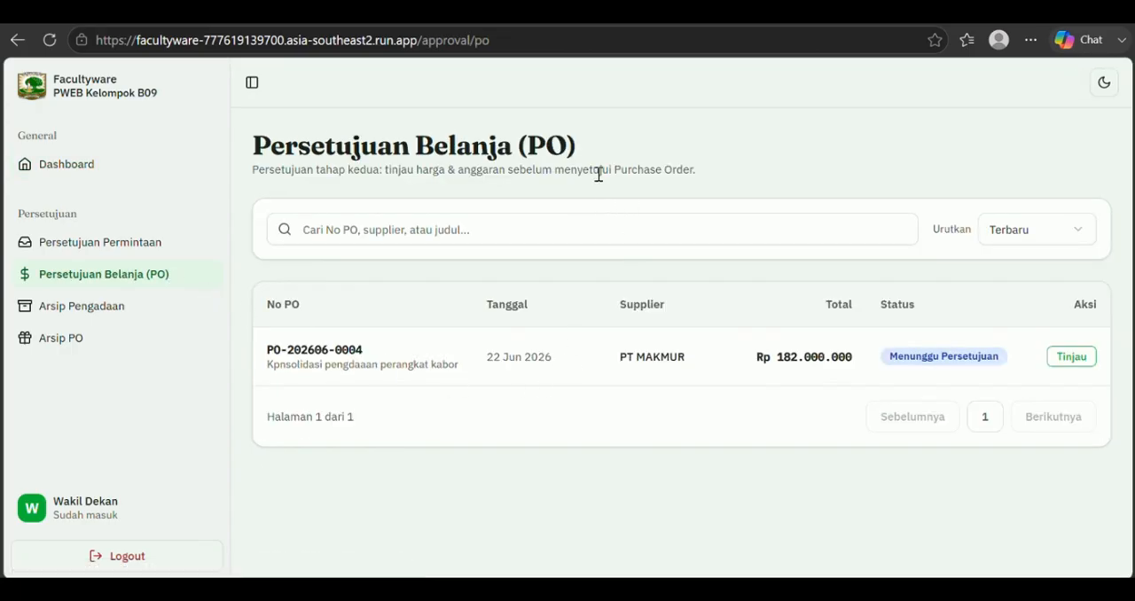
click(728, 358)
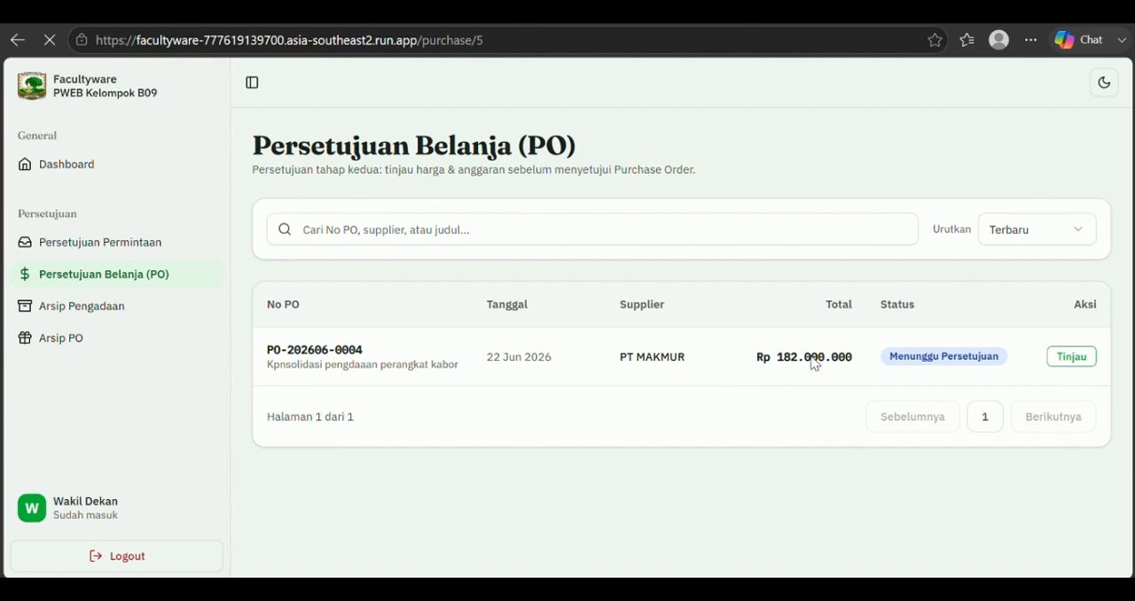
scroll(743, 317, down, 3)
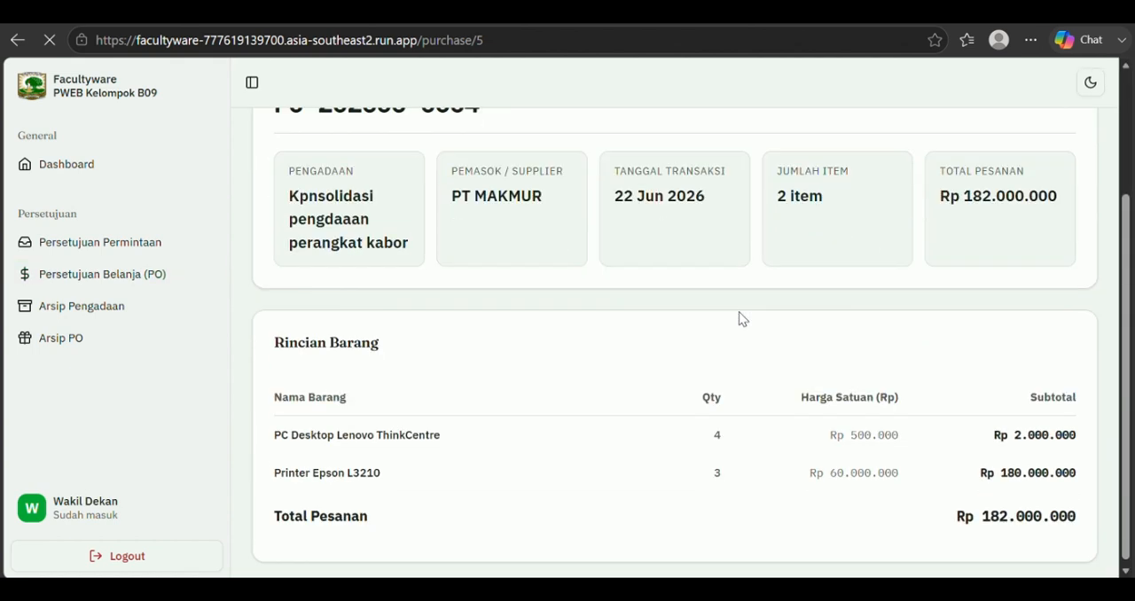
scroll(743, 317, up, 3)
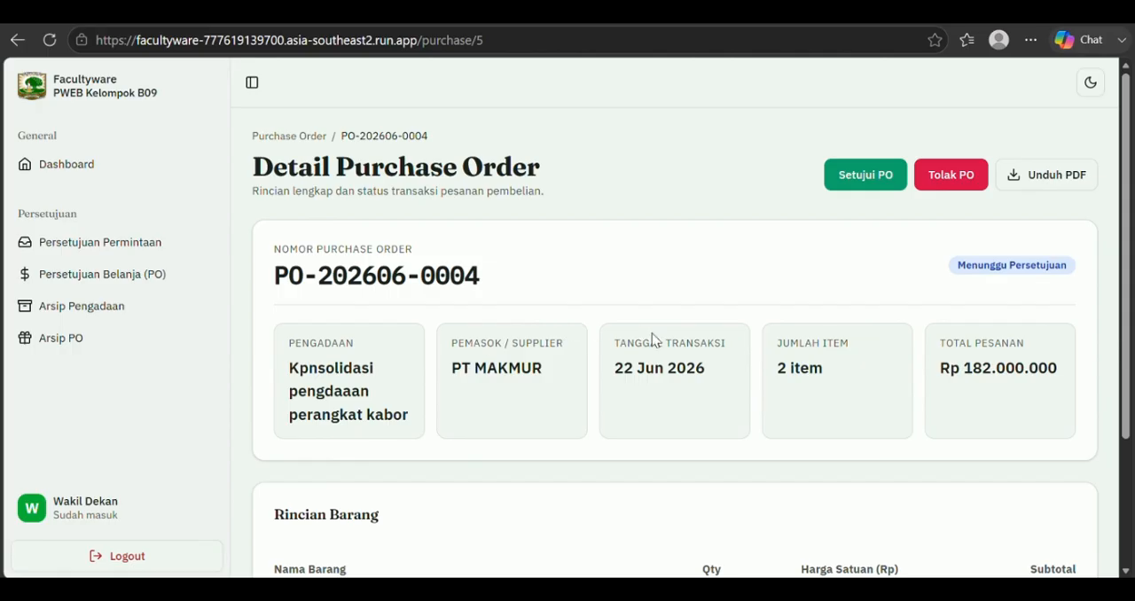
scroll(656, 335, down, 2)
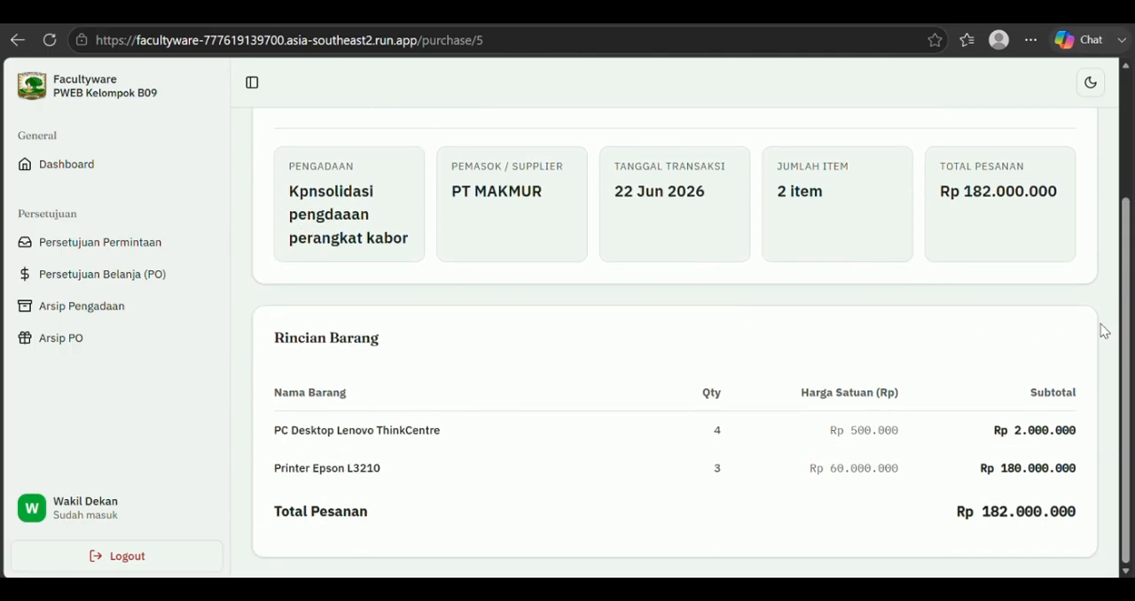
scroll(904, 320, up, 2)
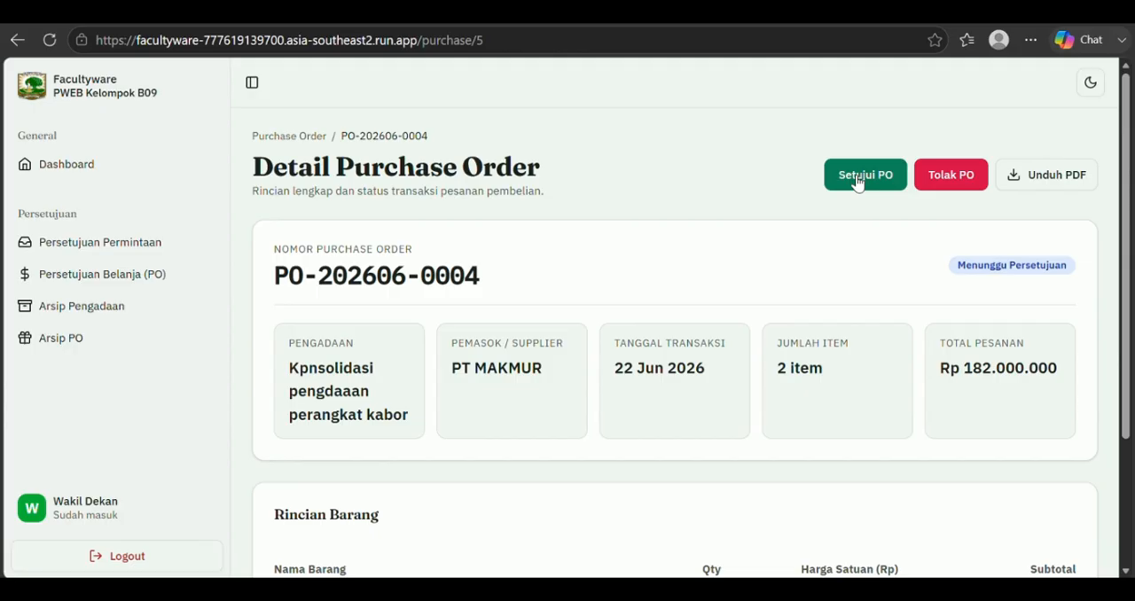
click(888, 186)
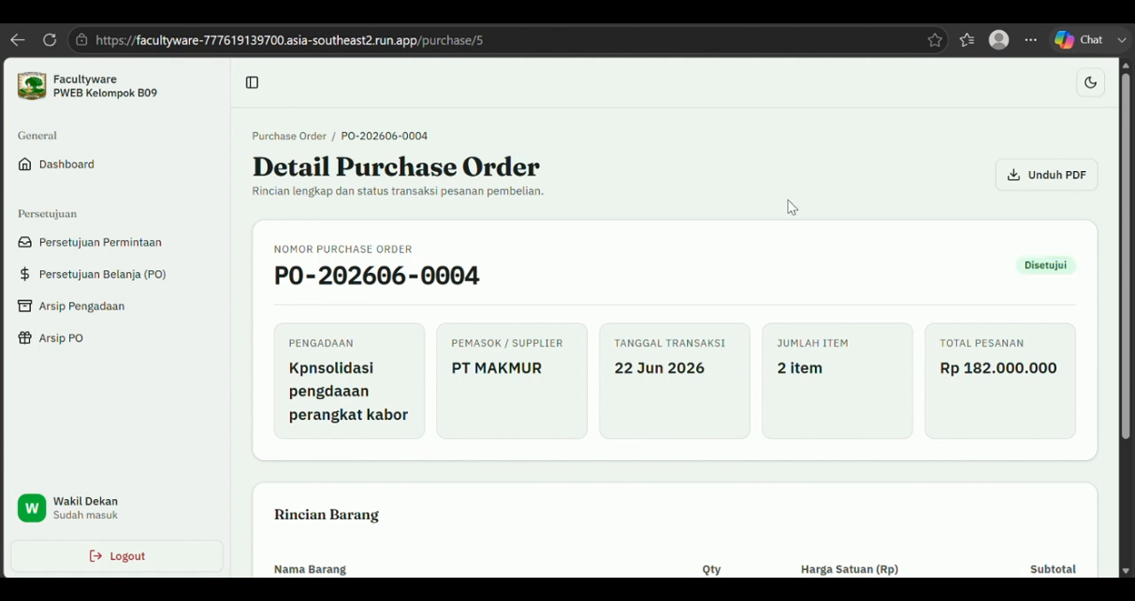
scroll(789, 206, down, 2)
scroll(755, 218, up, 2)
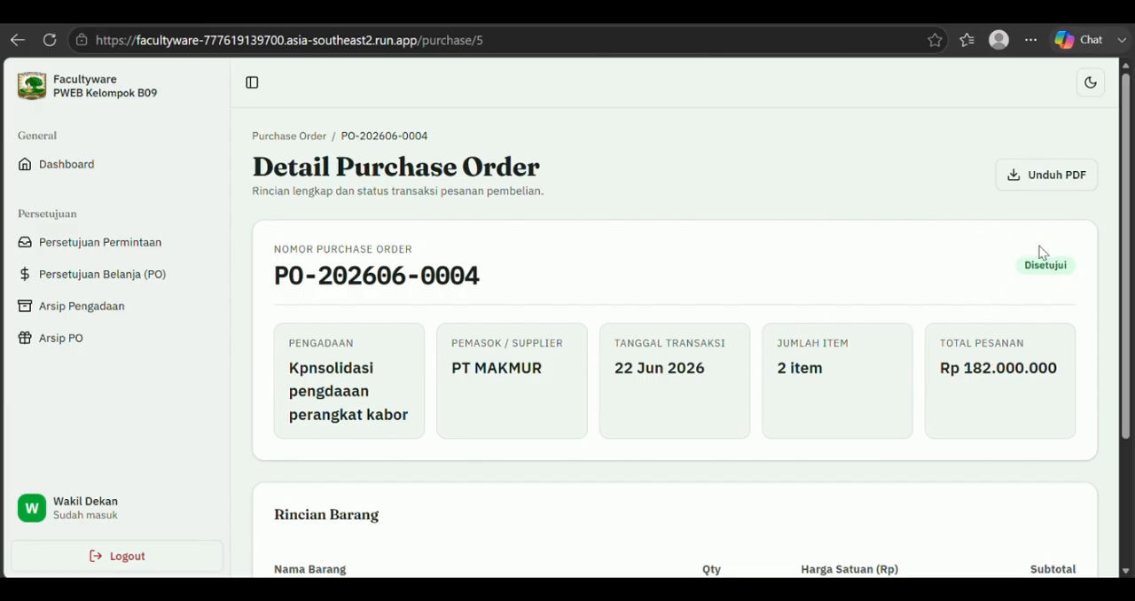
Step: Examine the archive of purchase order approval decisions
click(143, 343)
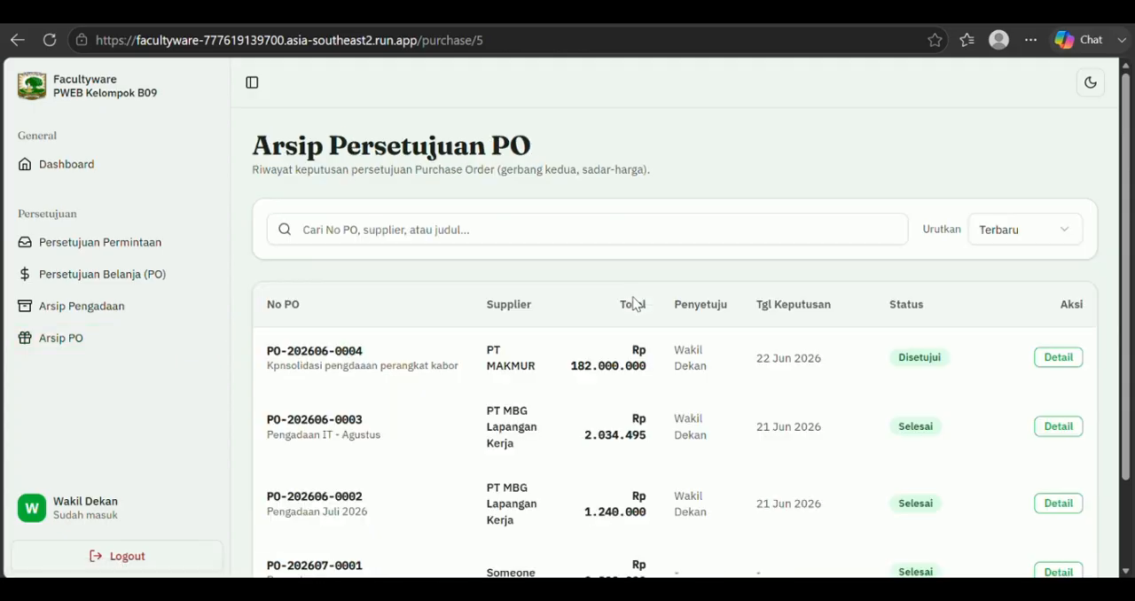
scroll(634, 297, down, 2)
scroll(634, 297, up, 2)
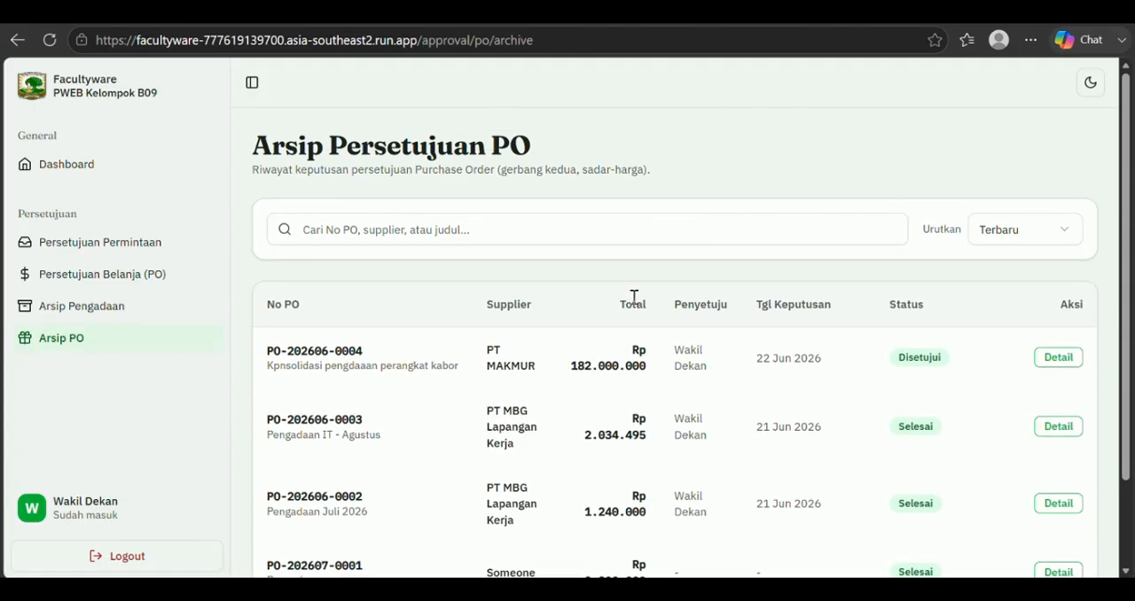
scroll(634, 302, down, 2)
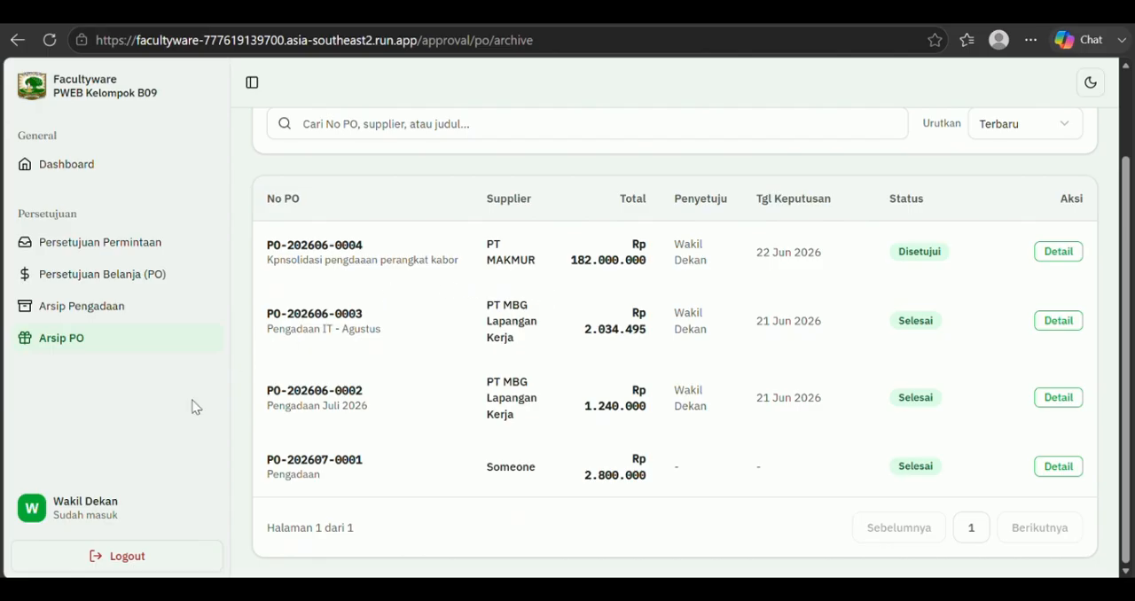
scroll(209, 416, up, 1)
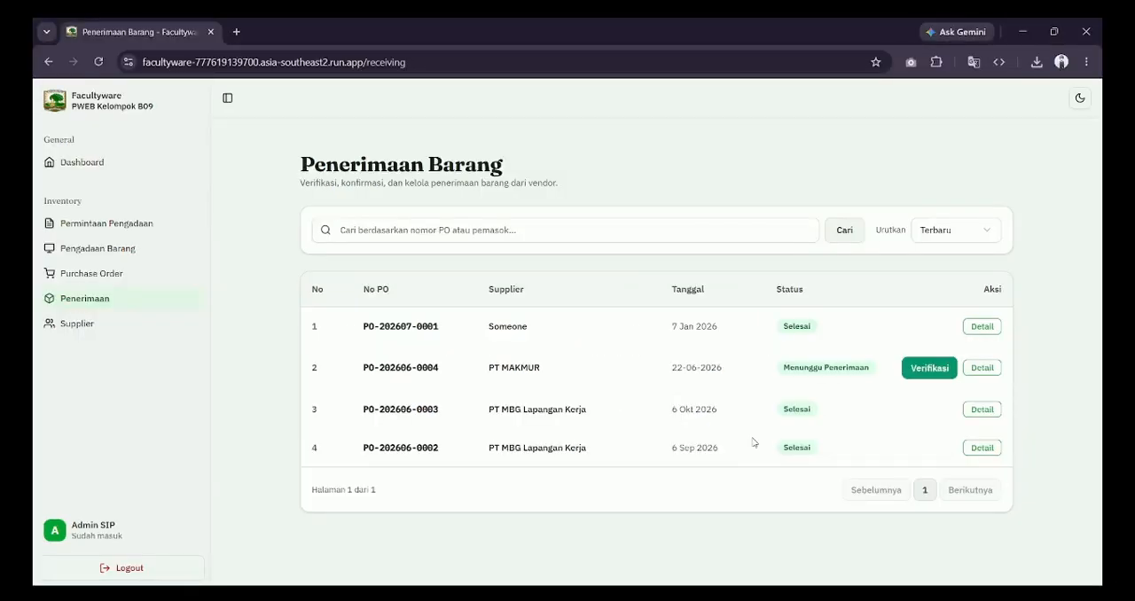
key(alt+Tab)
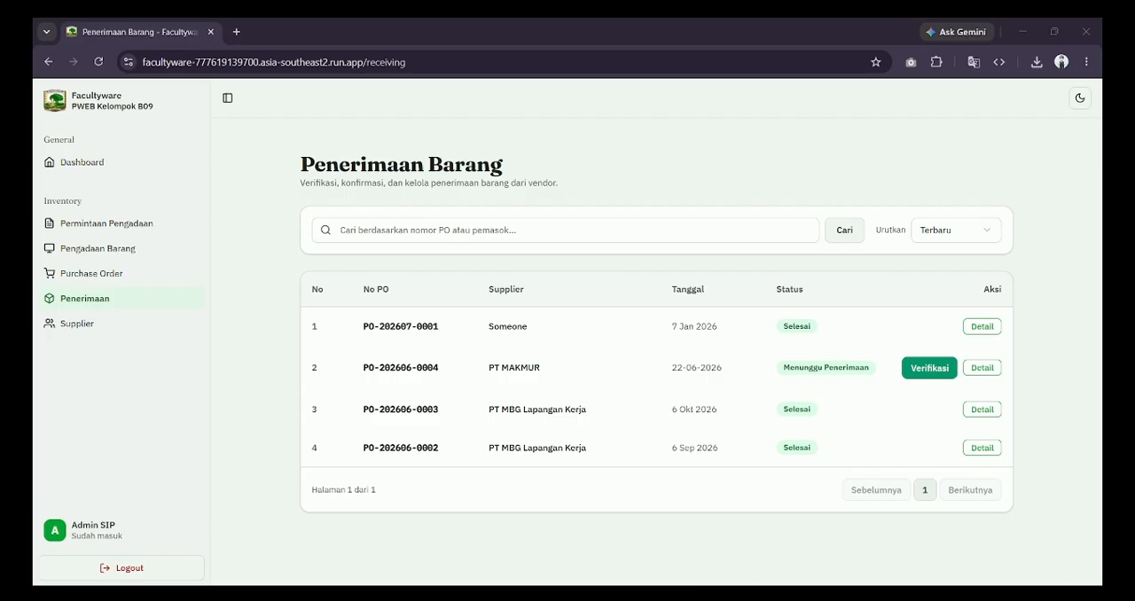
key(alt+Tab)
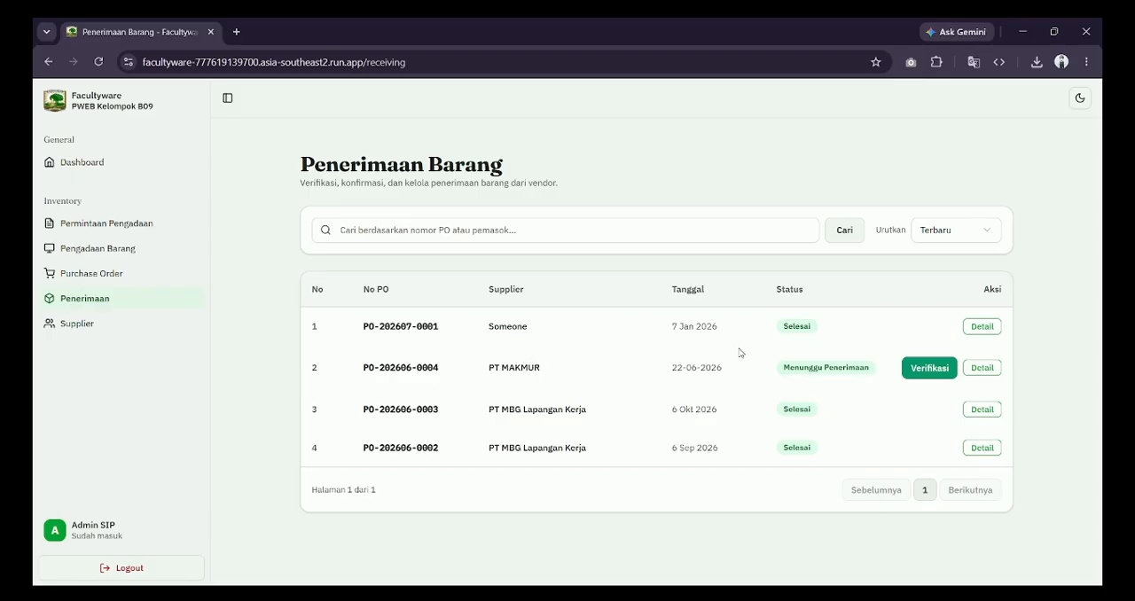
Step: Open the goods receipt verification for the PT MAKMUR purchase order and review its item quantities
click(945, 377)
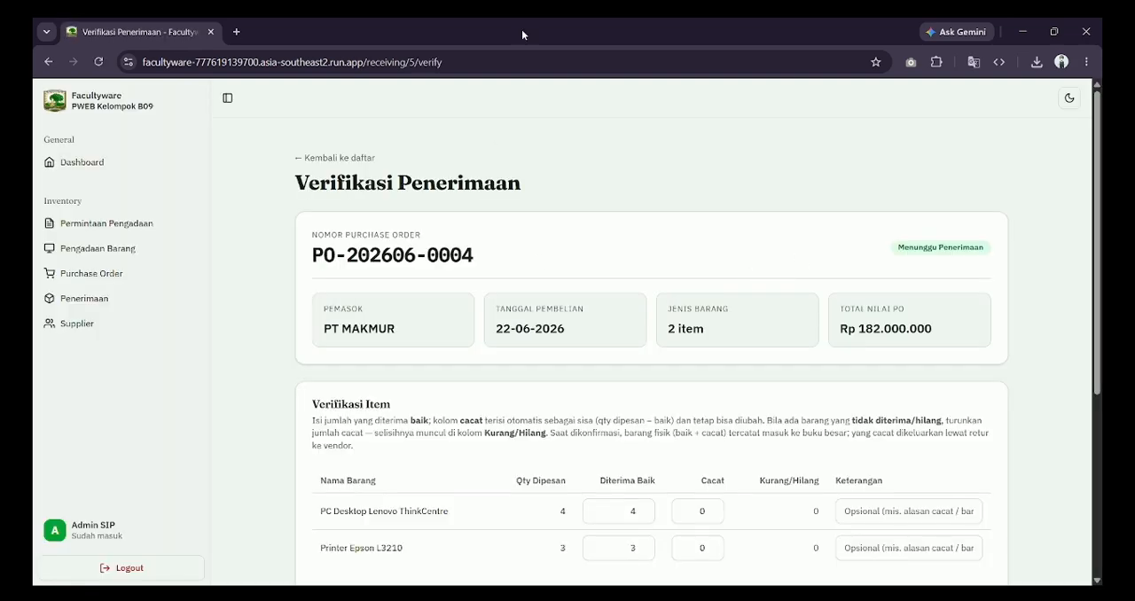
scroll(776, 390, down, 2)
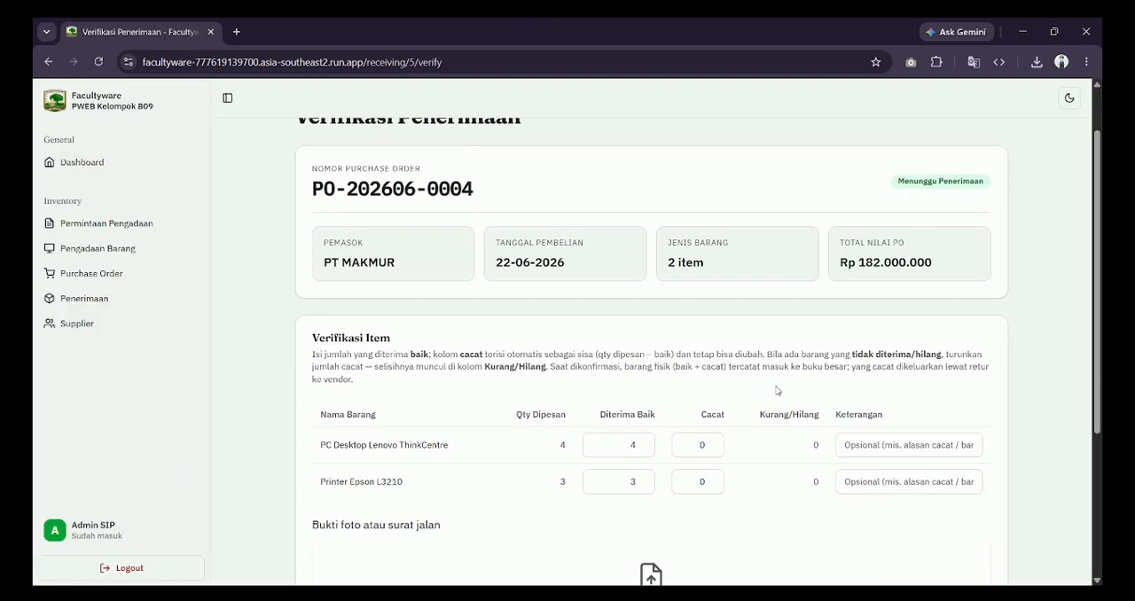
scroll(775, 387, up, 1)
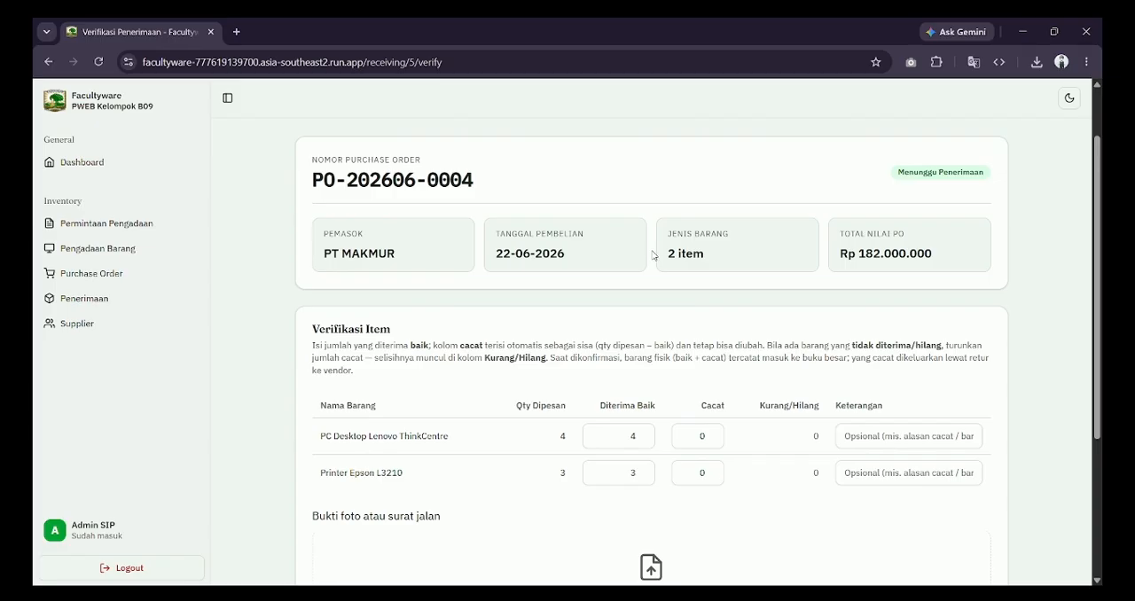
scroll(723, 322, down, 1)
scroll(479, 253, down, 1)
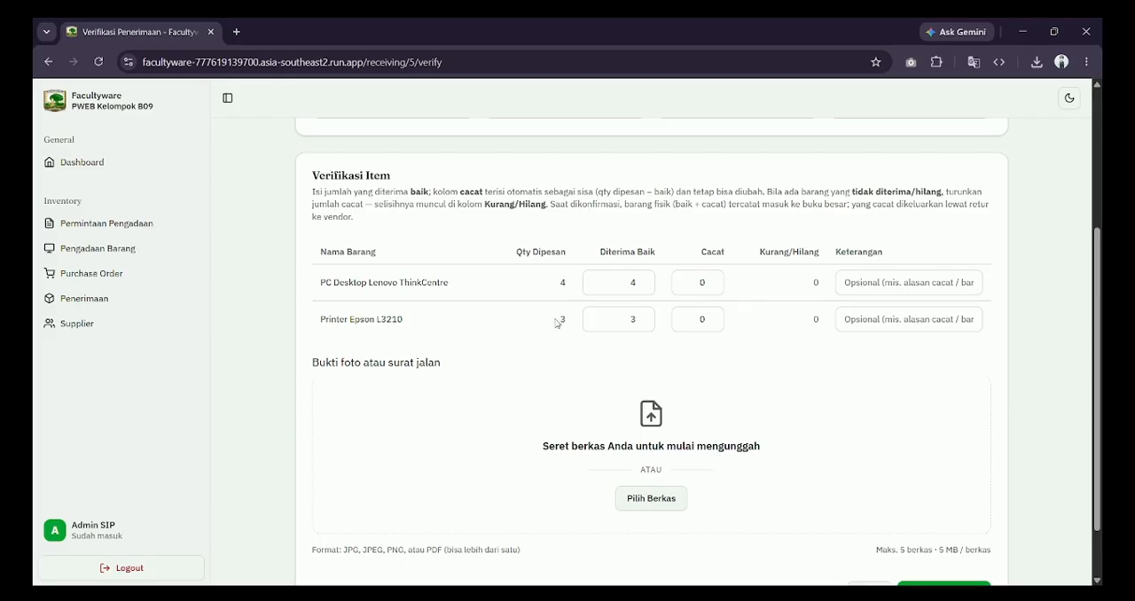
Step: Record 2 Printer Epson L3210 units as received good and 1 as defective, with the remark "Lecet Atas Printer"
click(642, 323)
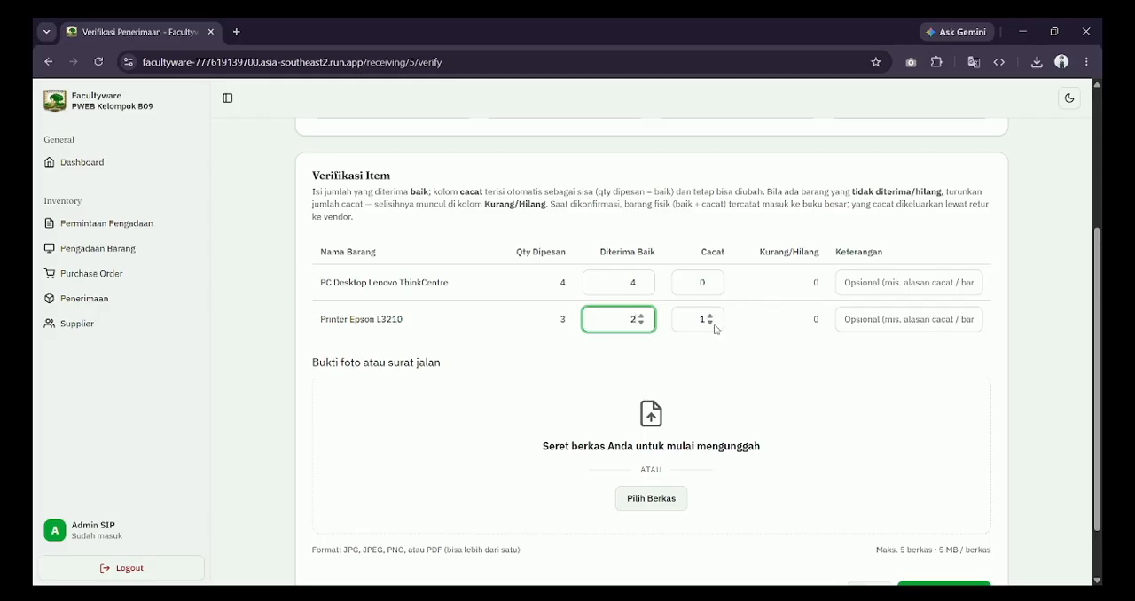
click(876, 317)
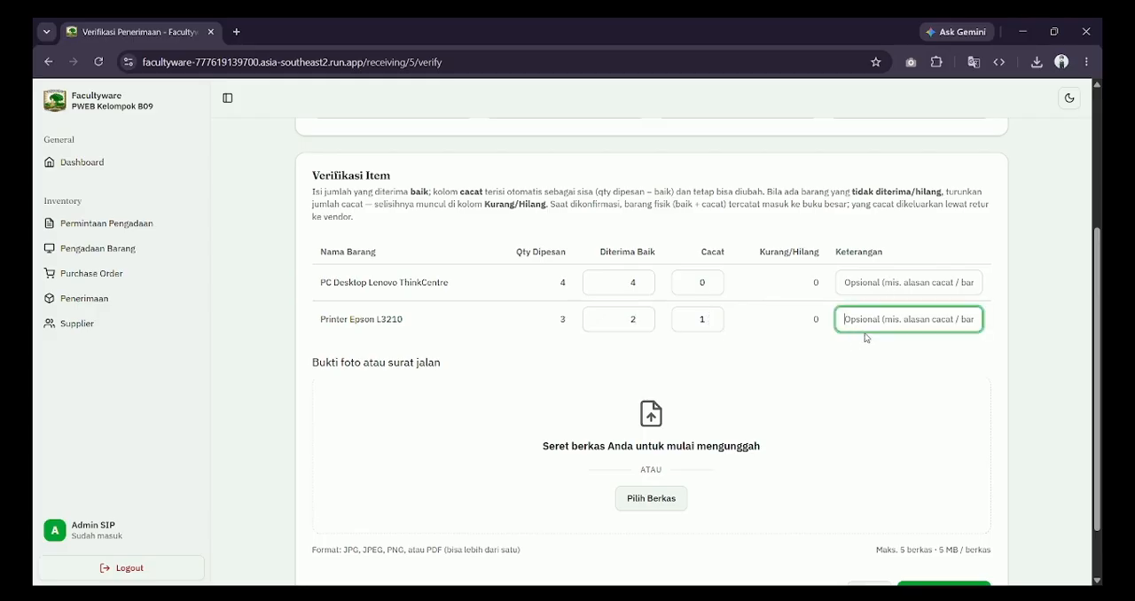
text(Lecet Atas Printer)
Step: Try other good and defective quantities for the Printer Epson L3210, including 0 defective, and restore 2 good and 1 defective
click(640, 323)
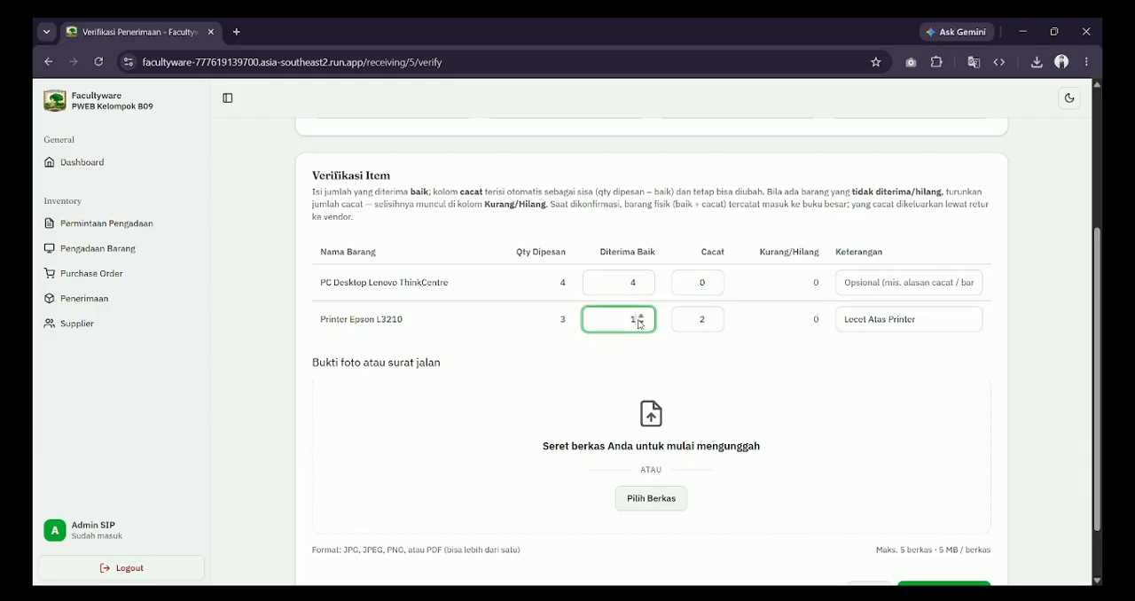
click(642, 322)
click(643, 316)
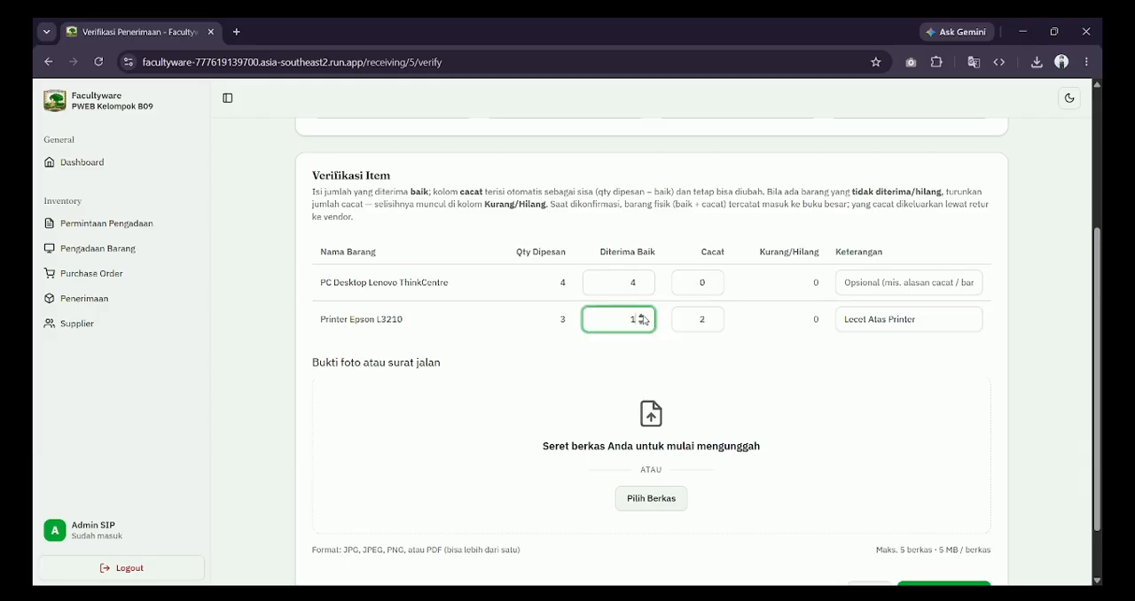
click(705, 319)
double_click(702, 319)
text(0)
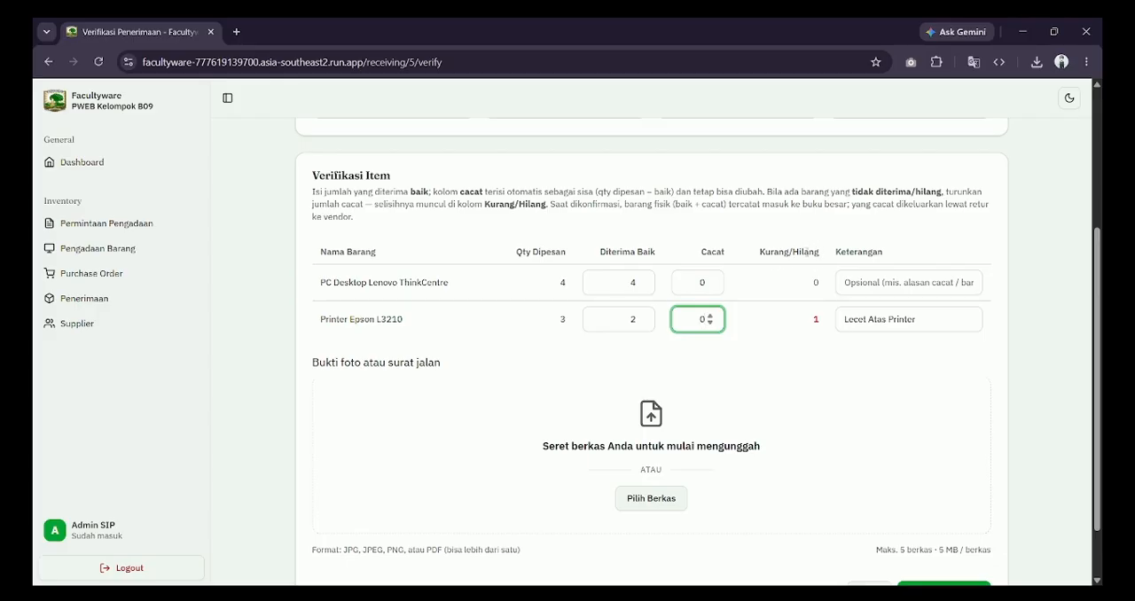
double_click(696, 329)
text(1)
click(781, 366)
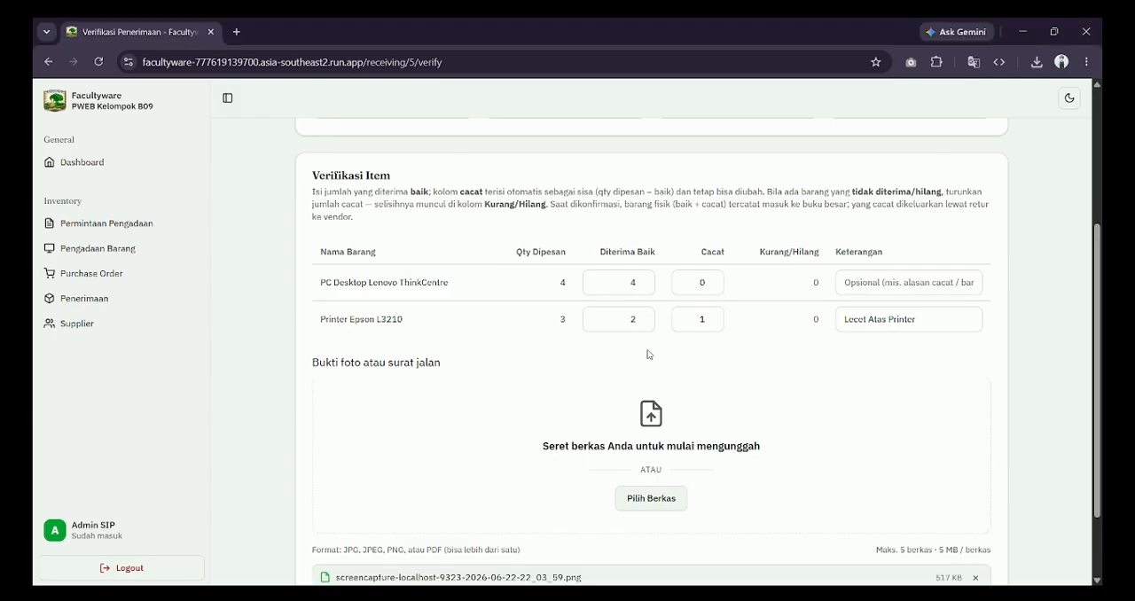
scroll(710, 459, down, 2)
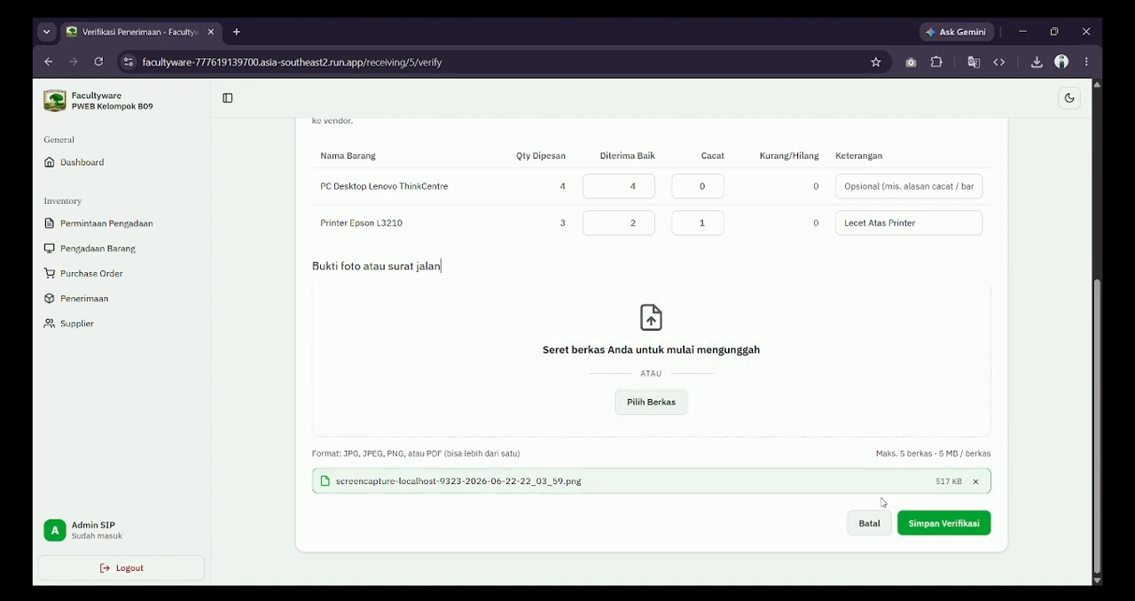
click(938, 532)
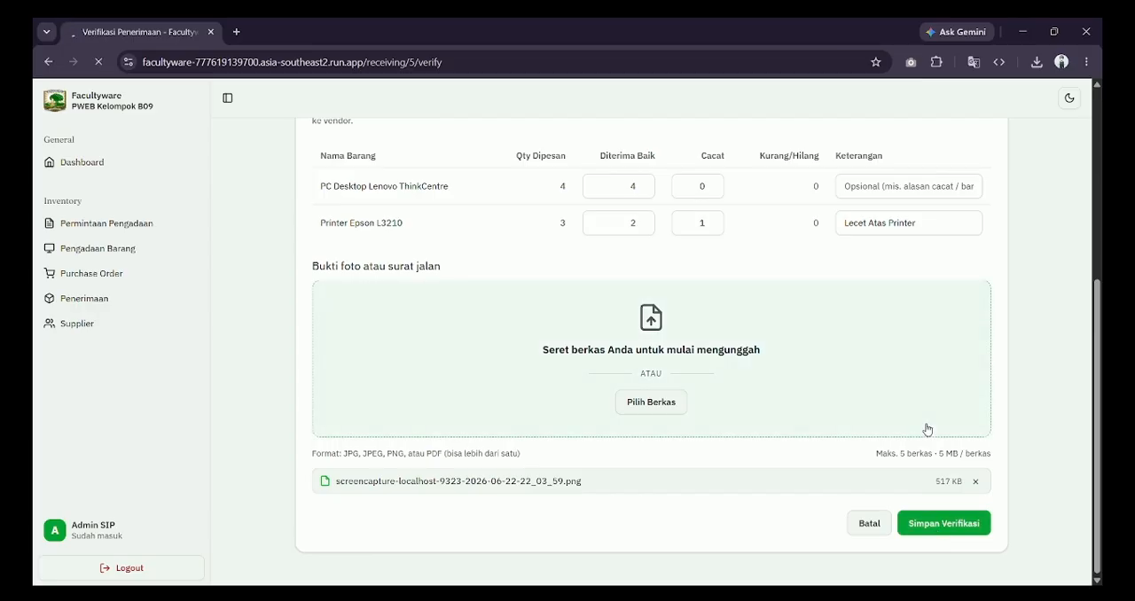
Step: Examine the receipt detail's item breakdown, defect note and uploaded proof of receipt
scroll(928, 428, down, 2)
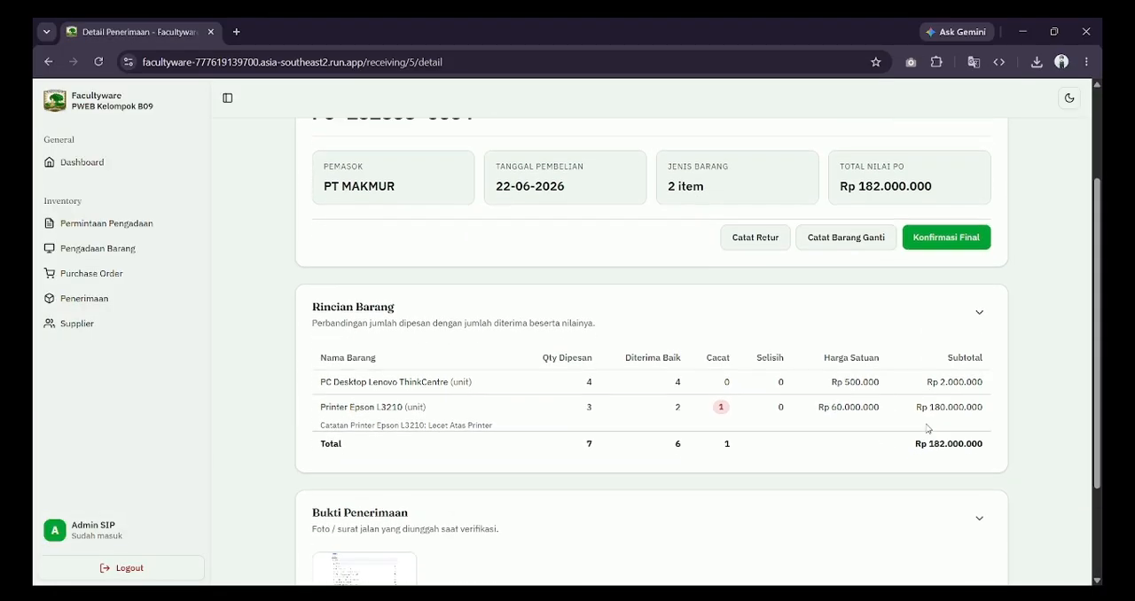
scroll(927, 429, down, 2)
scroll(927, 428, down, 2)
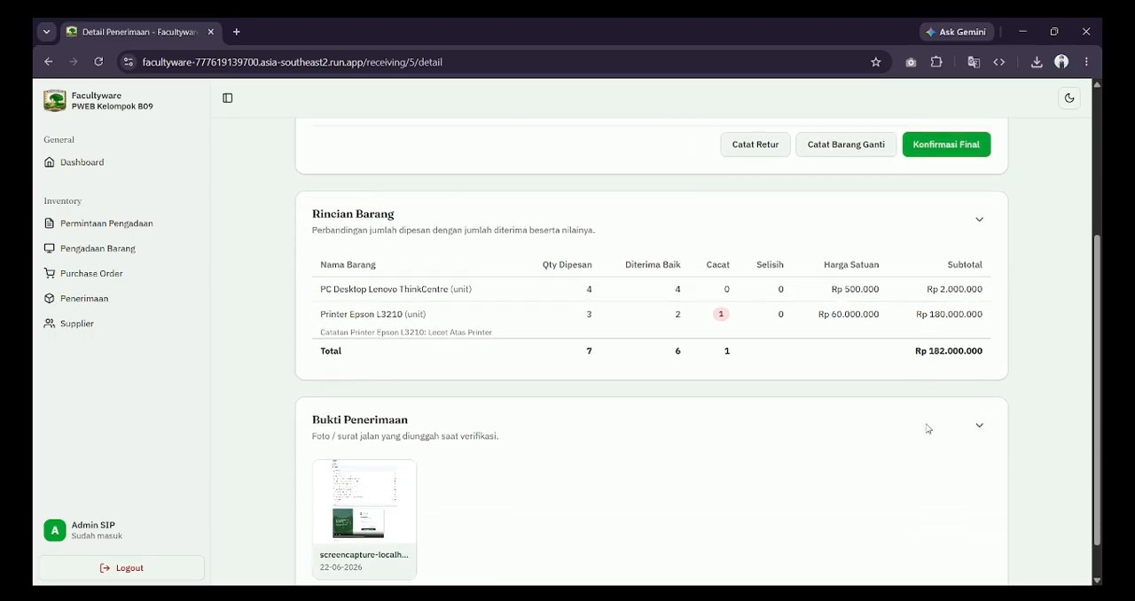
scroll(927, 429, up, 1)
scroll(928, 428, down, 1)
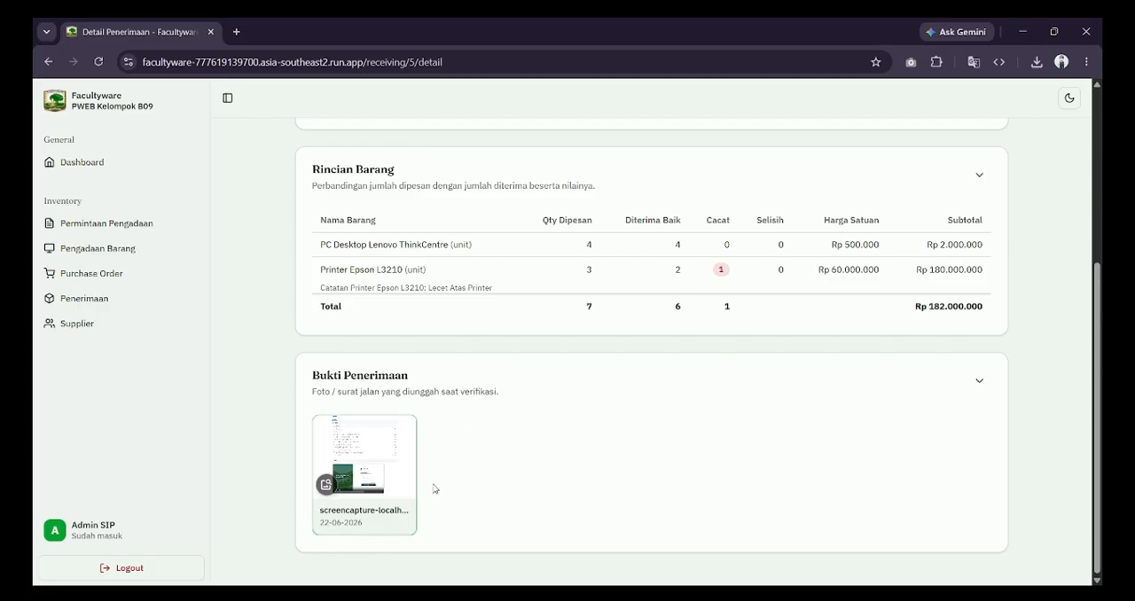
scroll(485, 458, up, 1)
scroll(485, 458, up, 2)
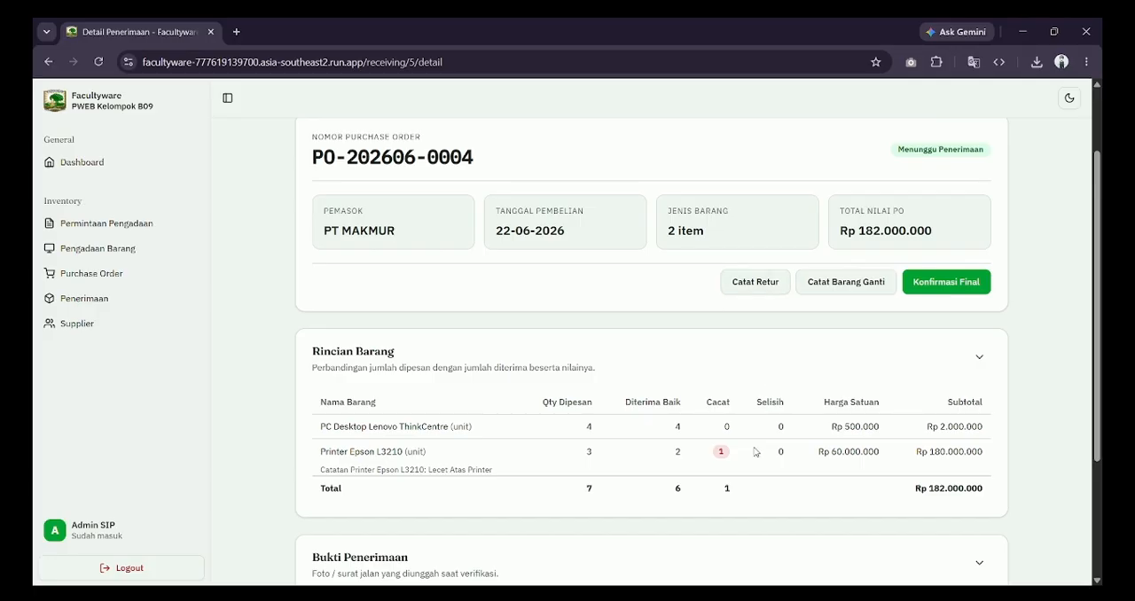
scroll(769, 444, up, 1)
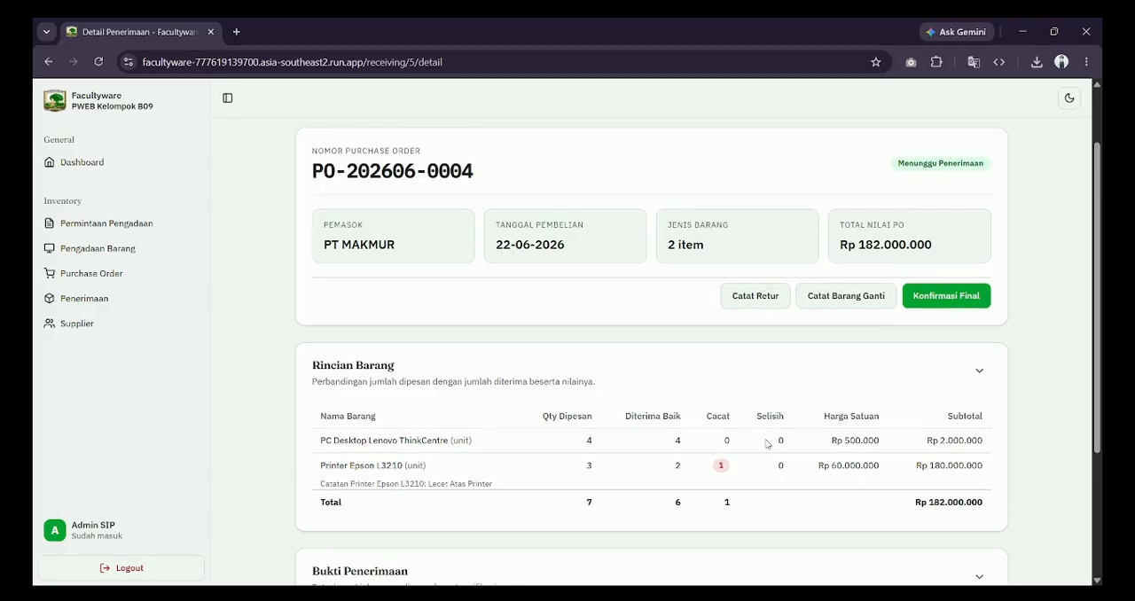
Step: Start a vendor return for 1 Printer Epson L3210 with the reason "Barang cacat / rusak"
click(761, 300)
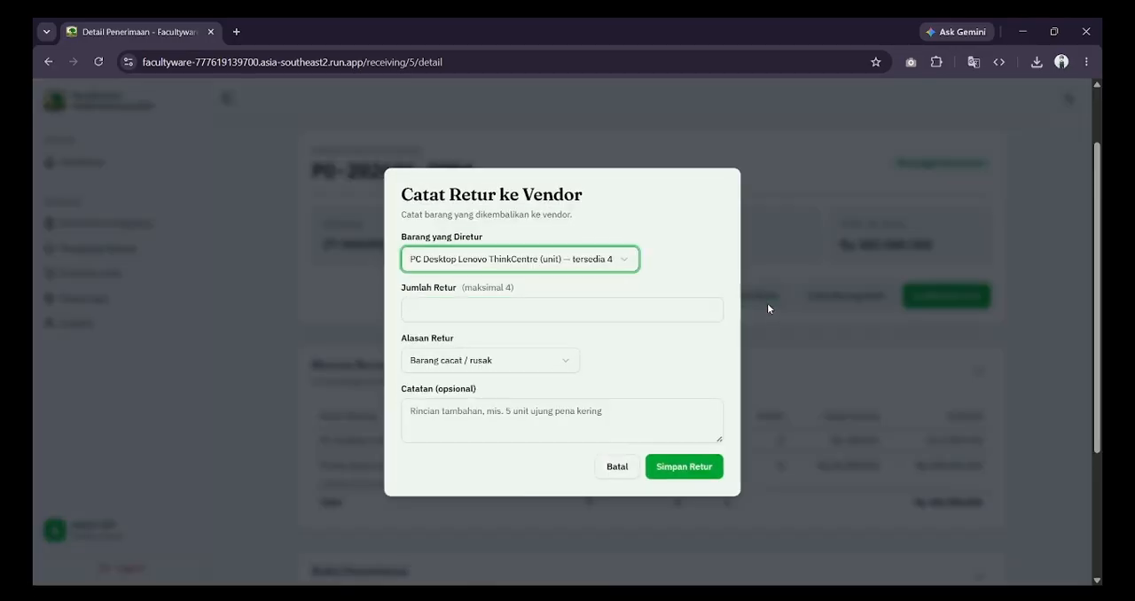
key(Down)
click(603, 312)
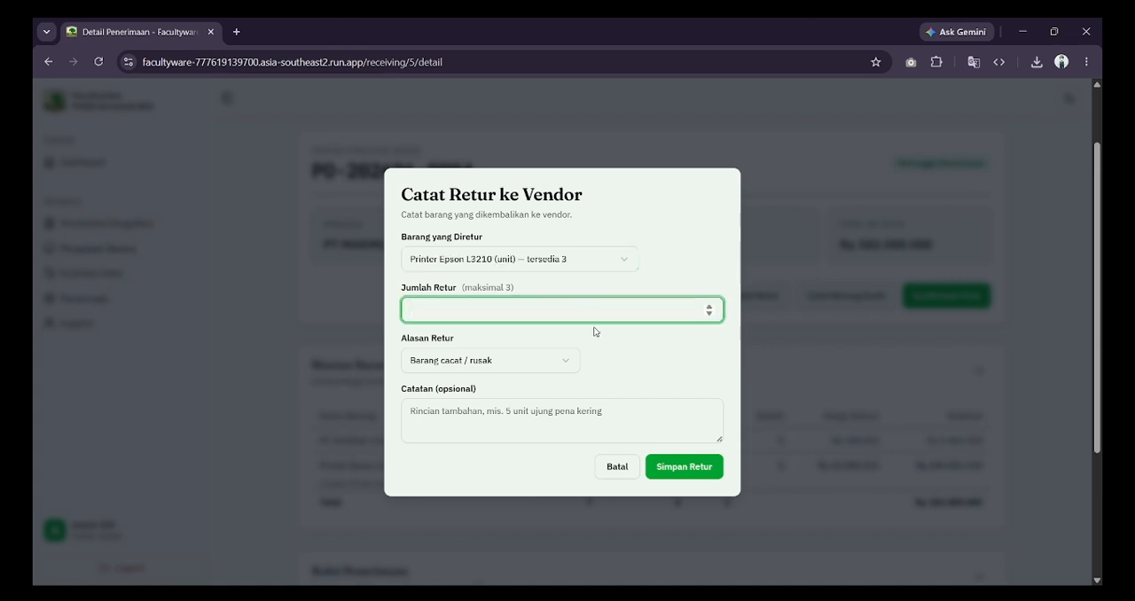
text(1)
click(634, 356)
click(518, 369)
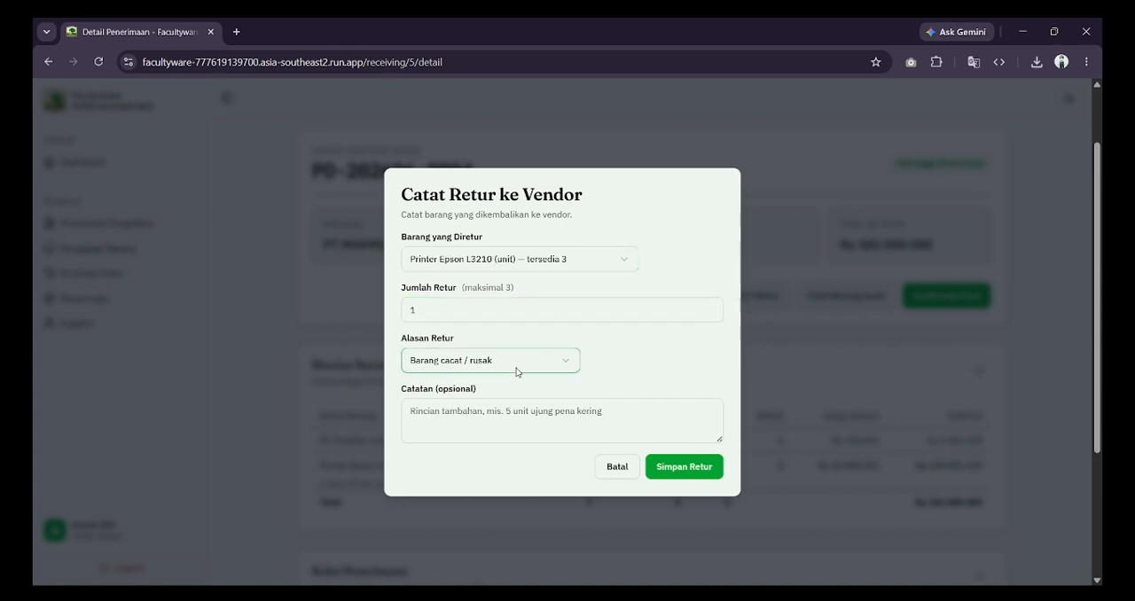
Step: Add the note "Printer lecet" to the Printer Epson L3210 vendor return and save the return
click(565, 432)
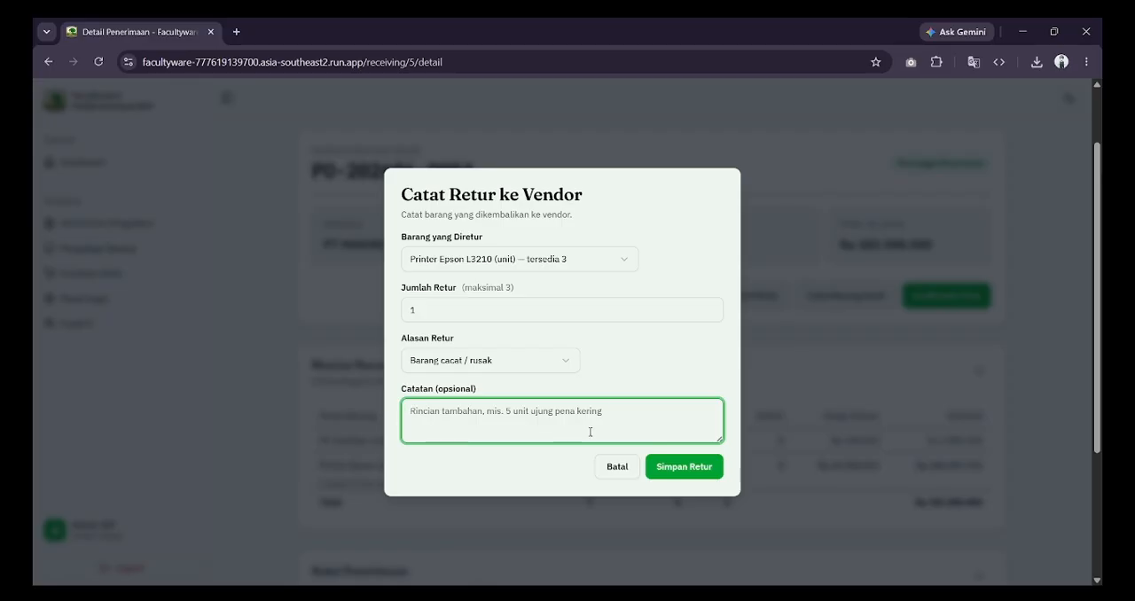
text(Printer lecet)
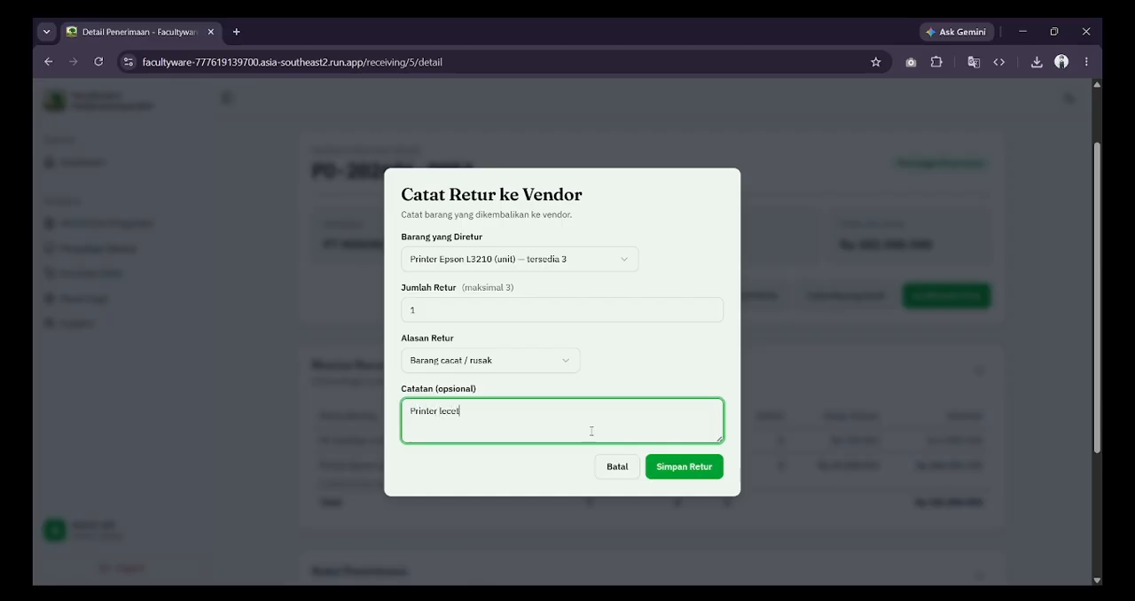
click(671, 466)
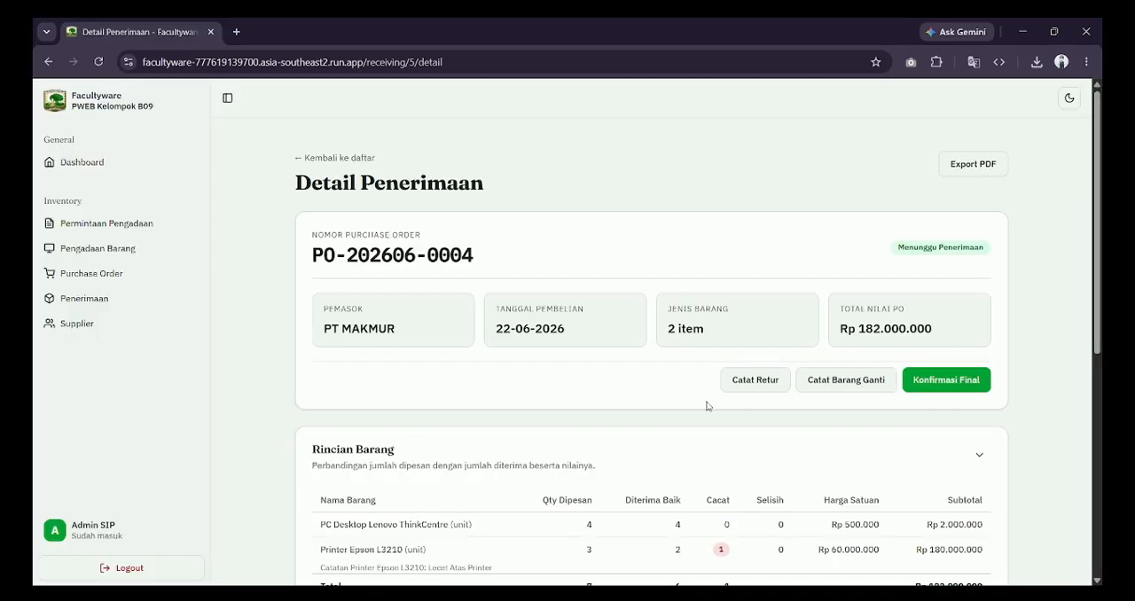
Step: Record 1 replacement Printer Epson L3210 received from the vendor with the note "Barang cacat sebelumnya" and save it
scroll(709, 399, down, 4)
scroll(708, 399, down, 1)
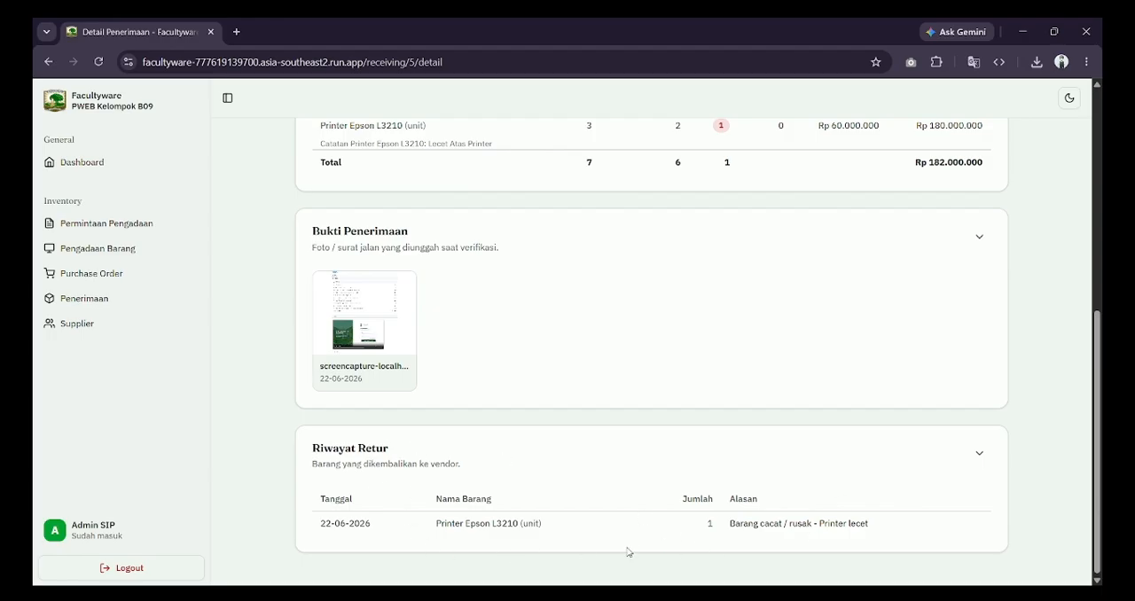
scroll(894, 501, up, 3)
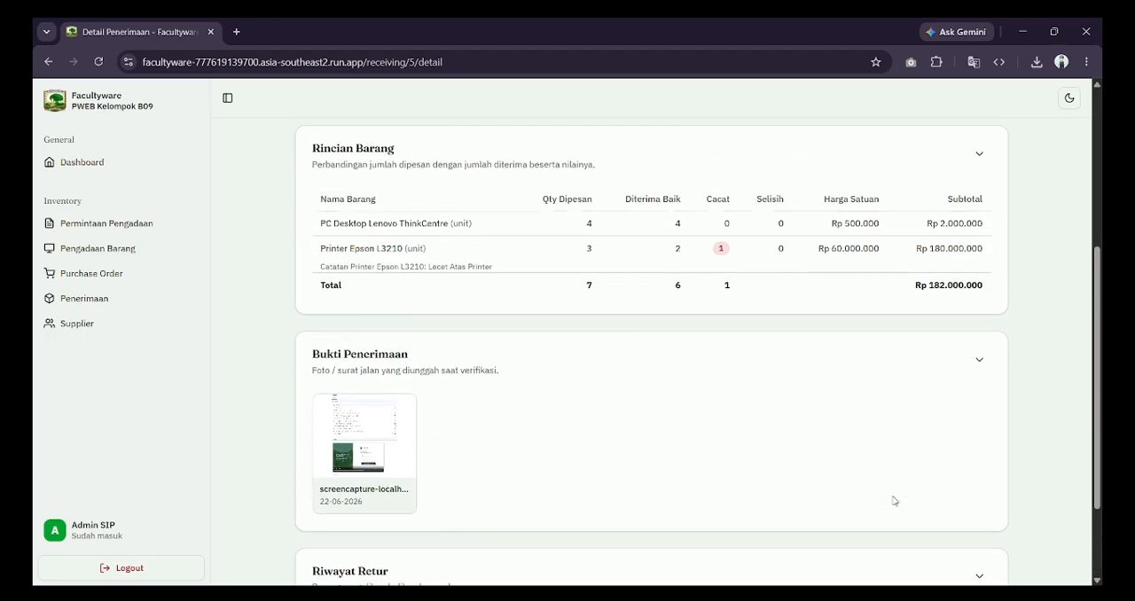
scroll(858, 257, up, 1)
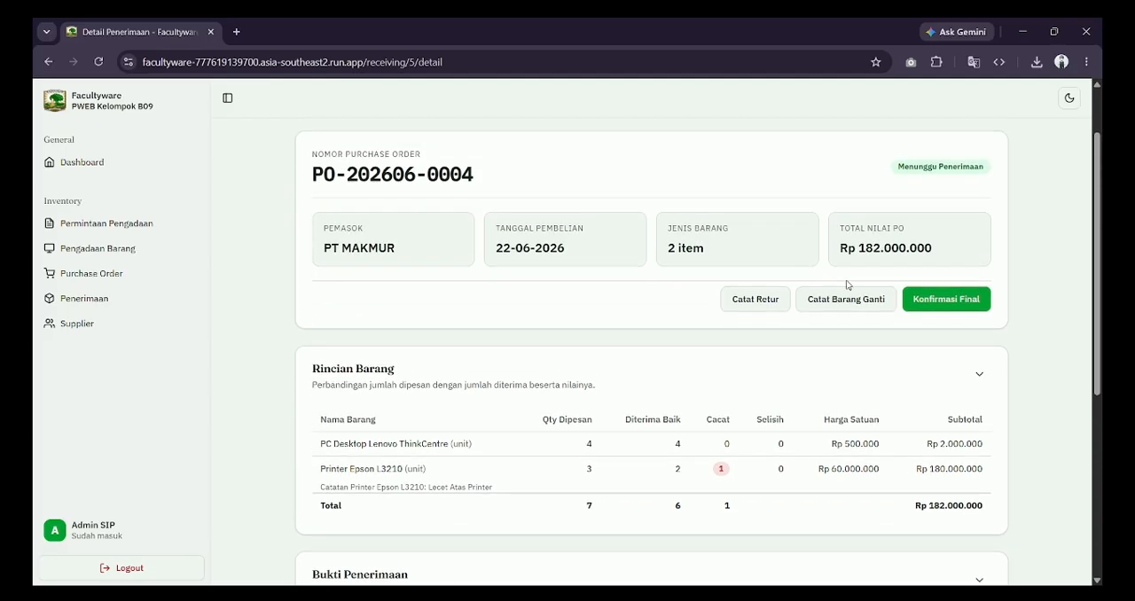
click(833, 302)
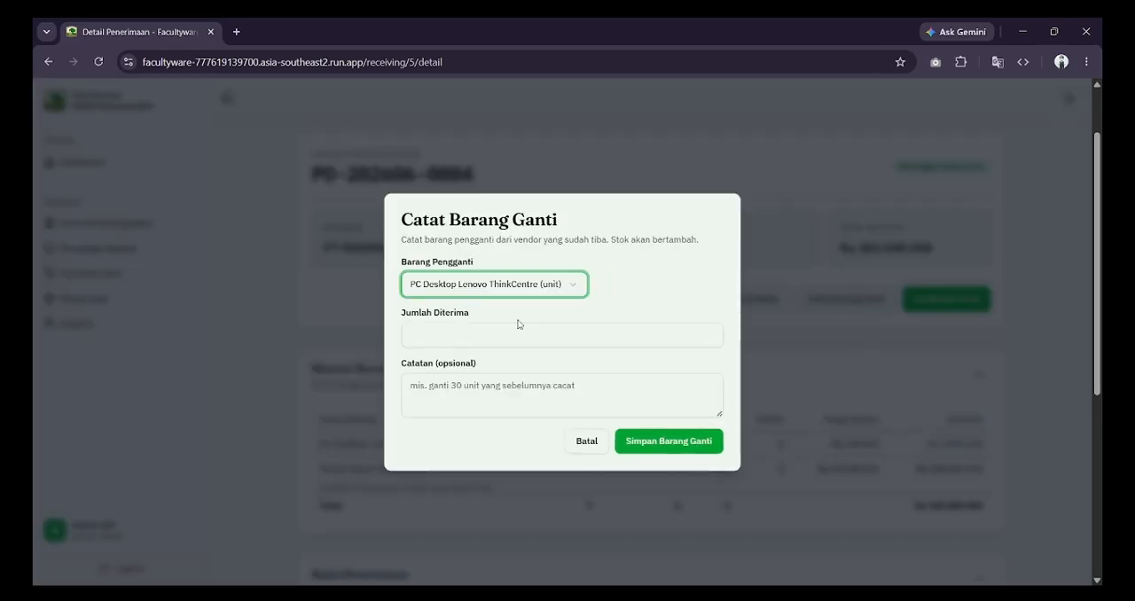
click(515, 317)
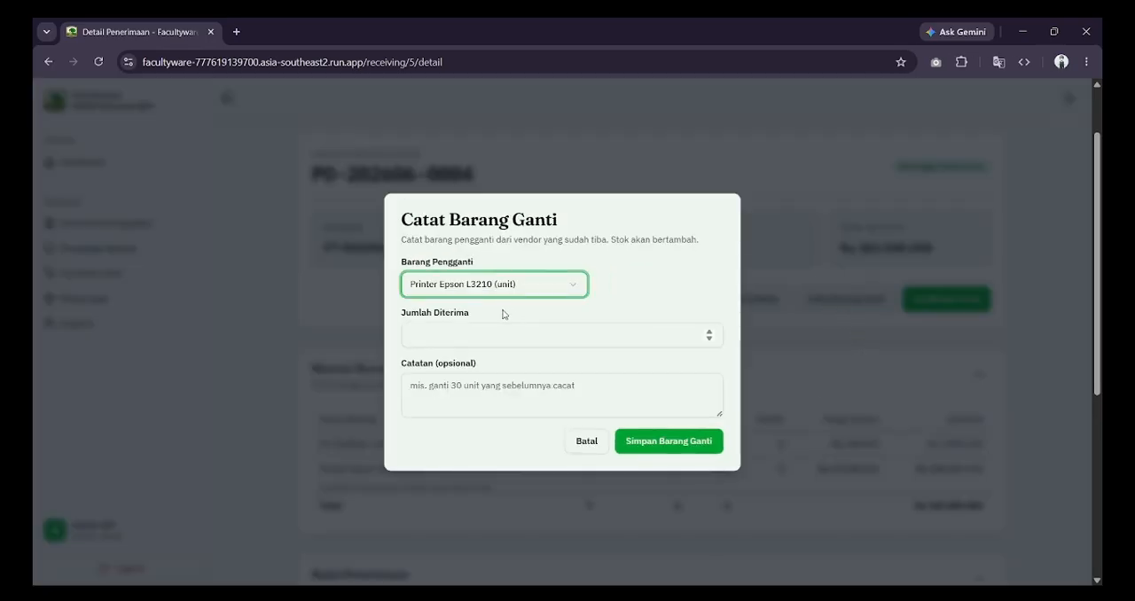
click(519, 340)
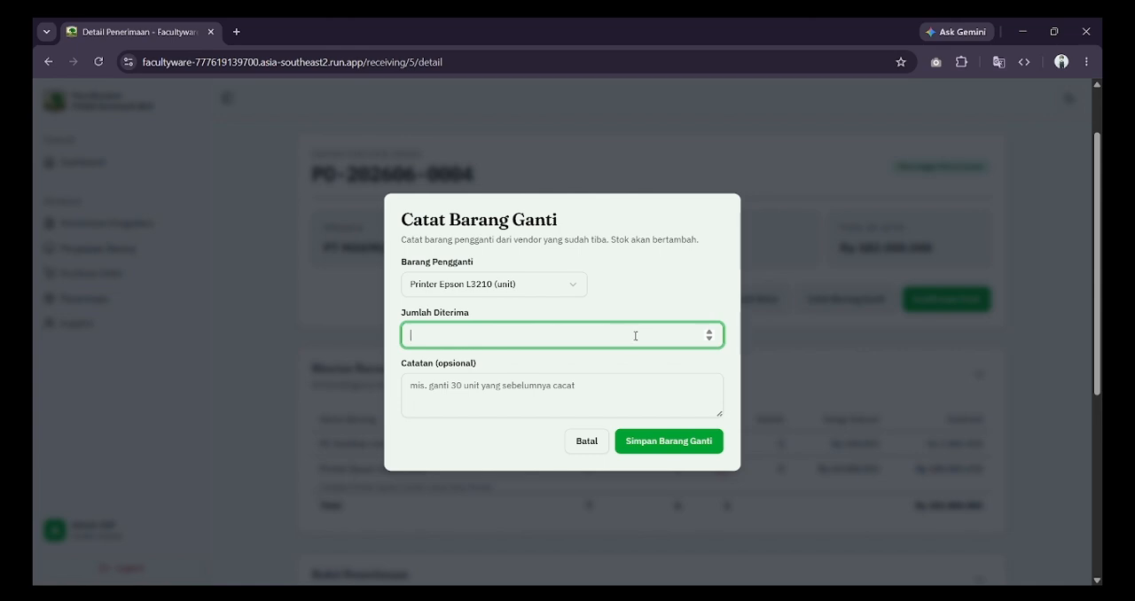
text(1)
click(628, 392)
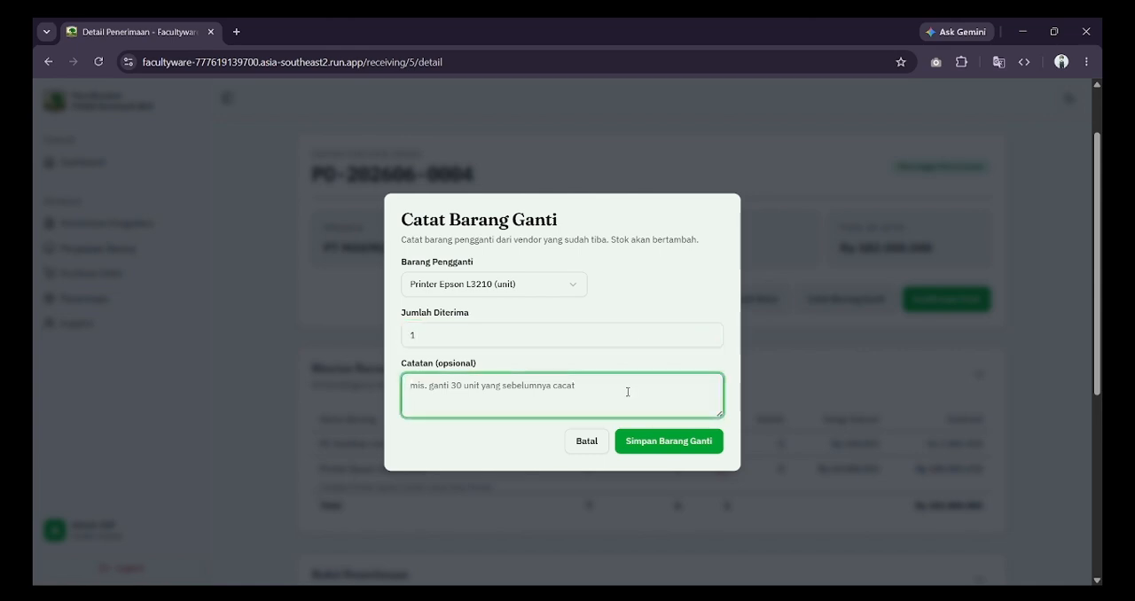
text(Barang caca)
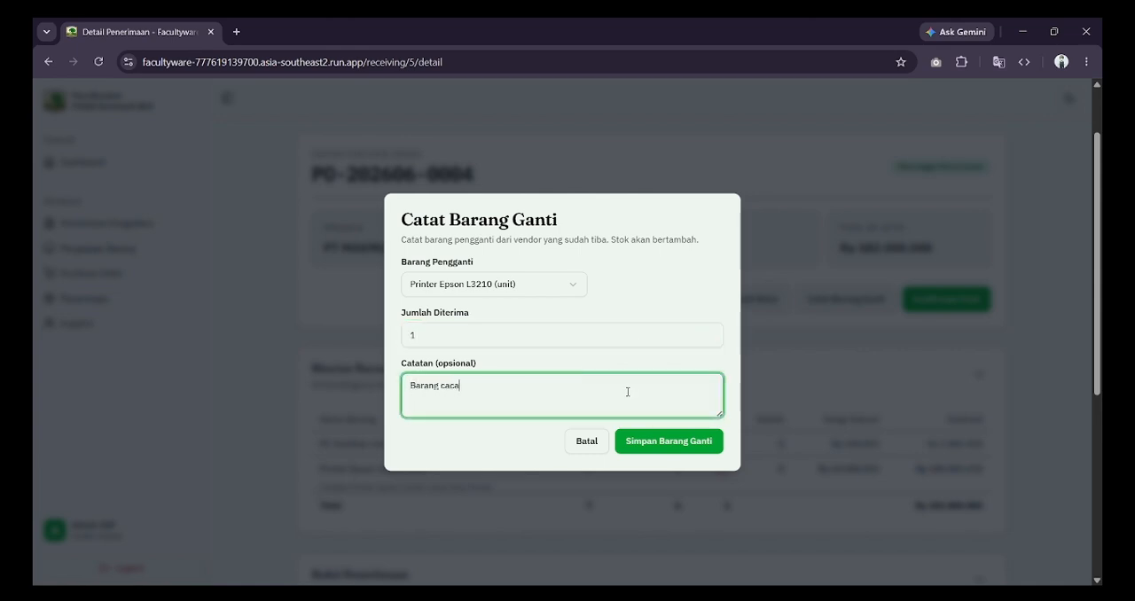
text(t sebleumn)
key(BackSpace)
key(BackSpace)
click(654, 440)
Step: Examine the receipt's item breakdown, return history and replacement goods history
scroll(652, 439, down, 2)
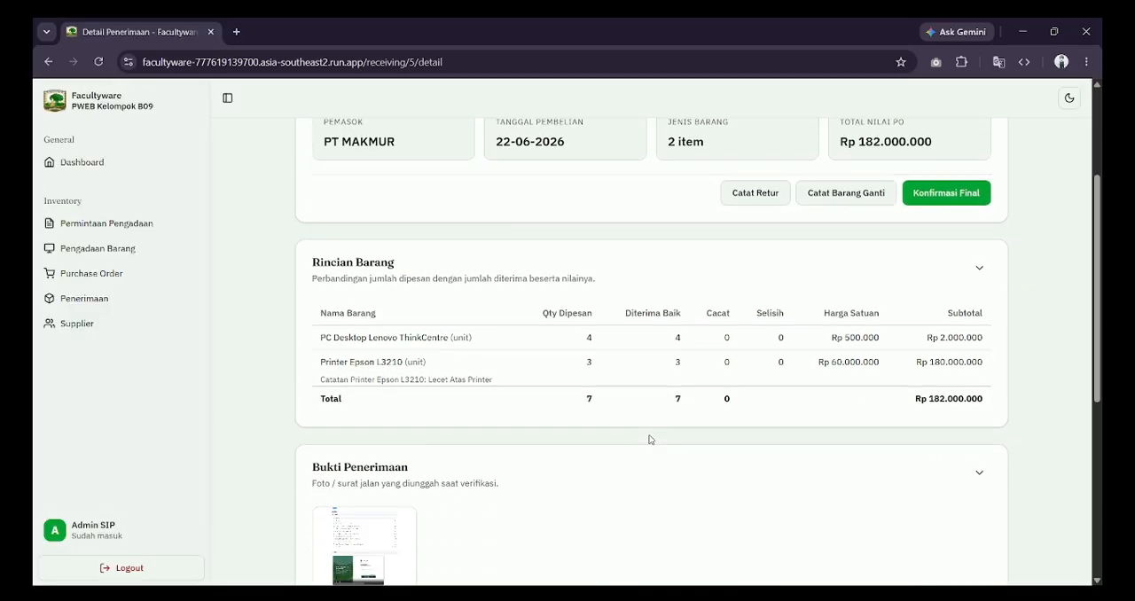
scroll(649, 438, down, 5)
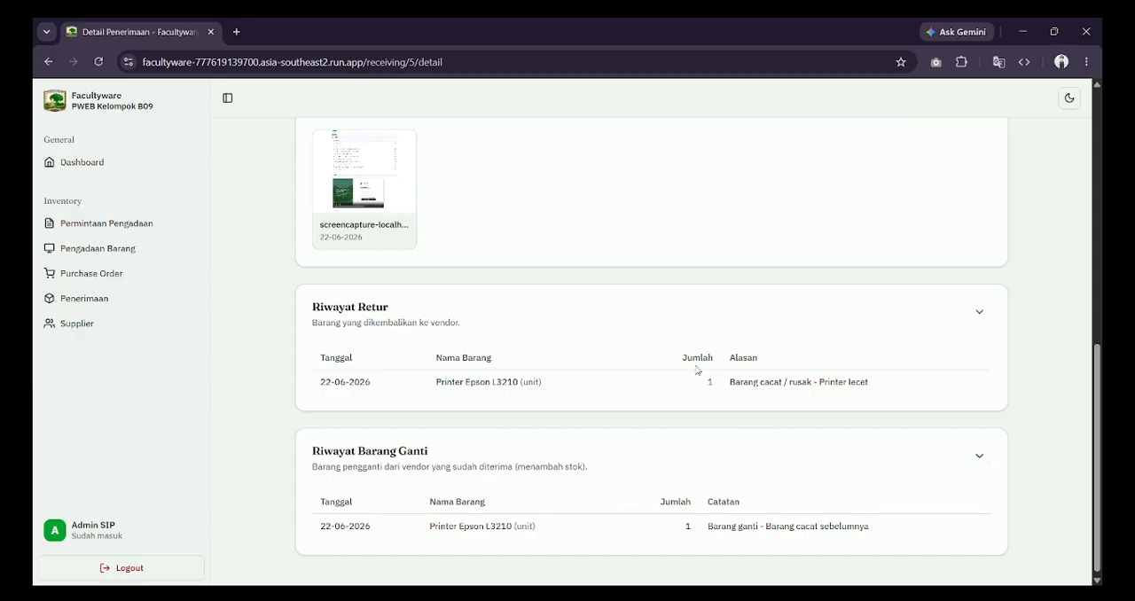
scroll(785, 408, up, 2)
scroll(785, 408, up, 3)
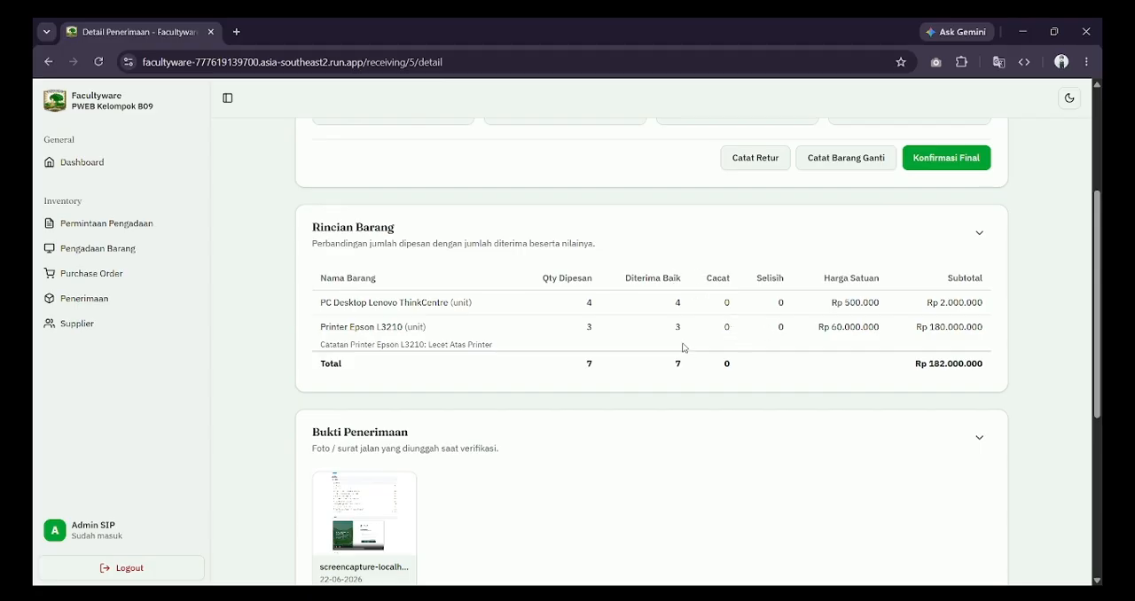
scroll(848, 280, up, 3)
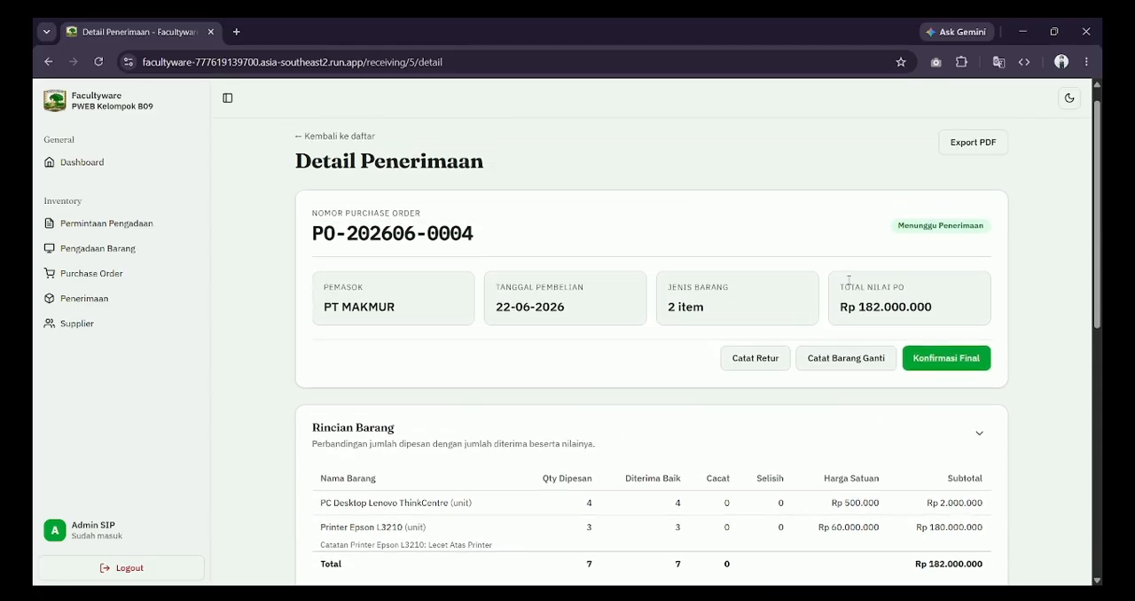
scroll(905, 367, down, 1)
scroll(905, 367, down, 4)
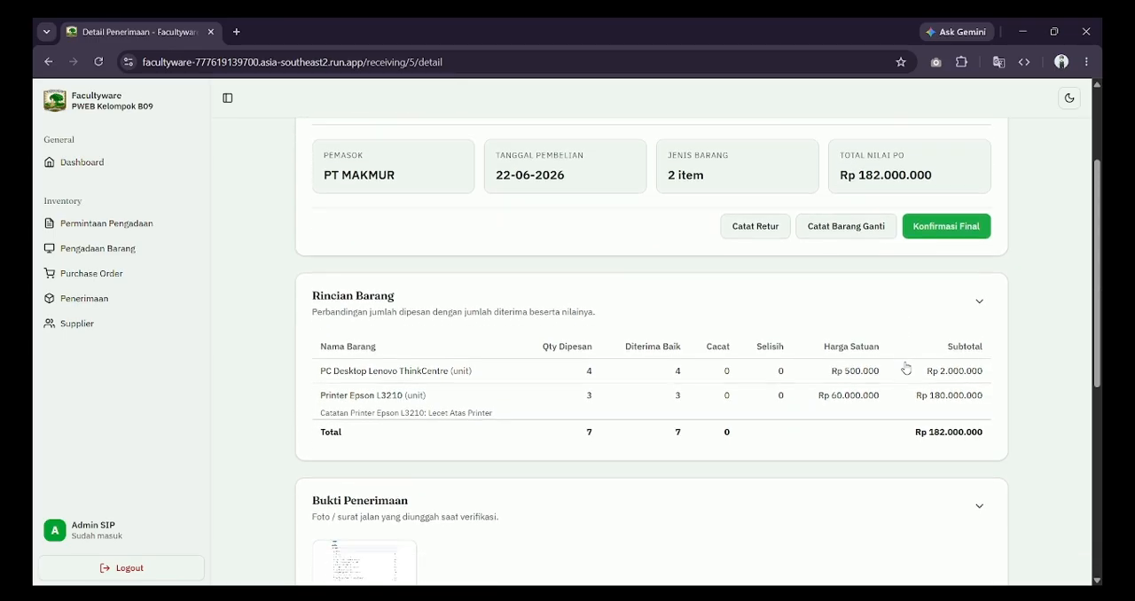
scroll(907, 367, up, 4)
scroll(928, 311, up, 1)
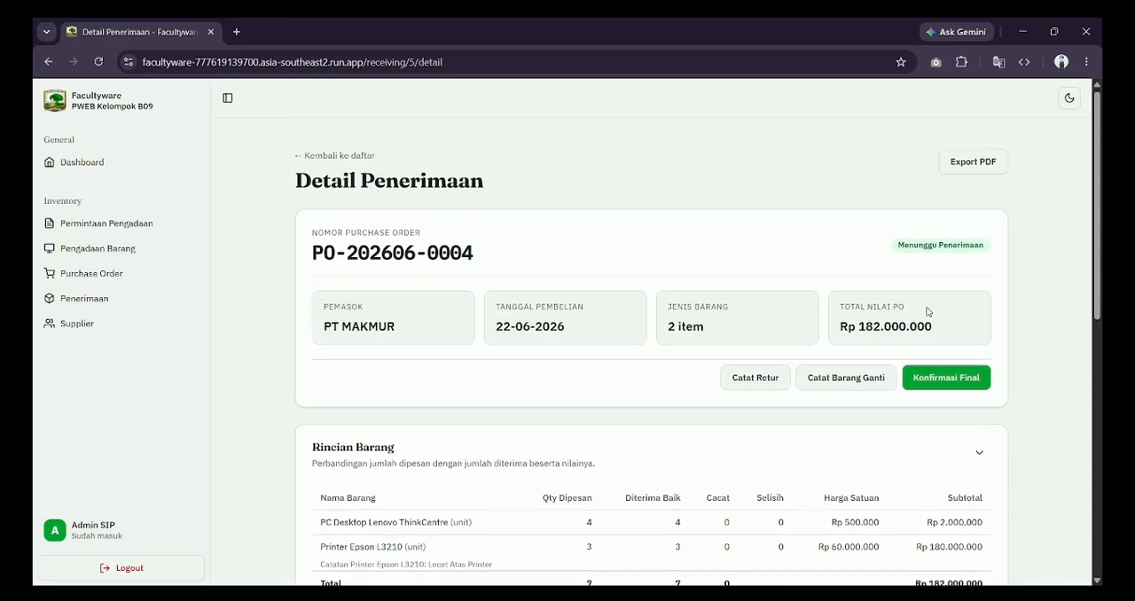
click(946, 380)
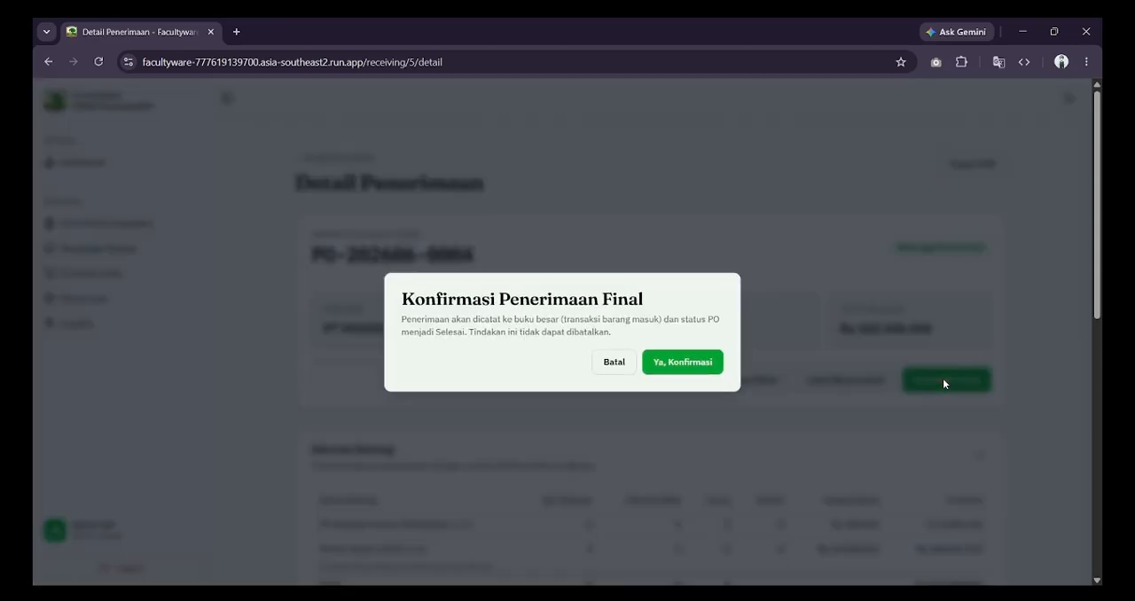
click(684, 364)
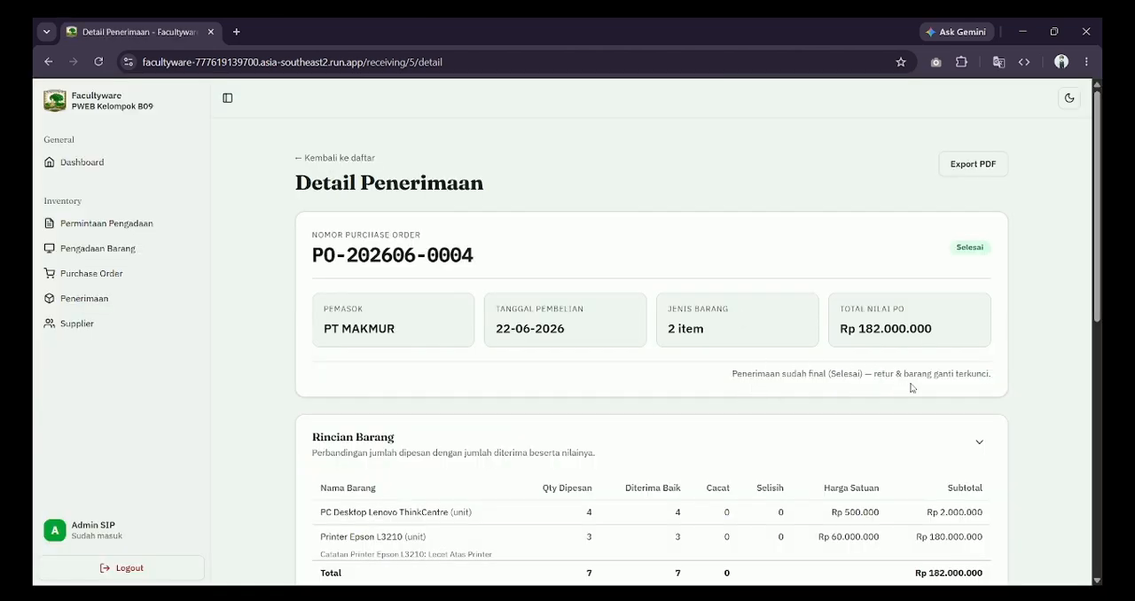
click(987, 179)
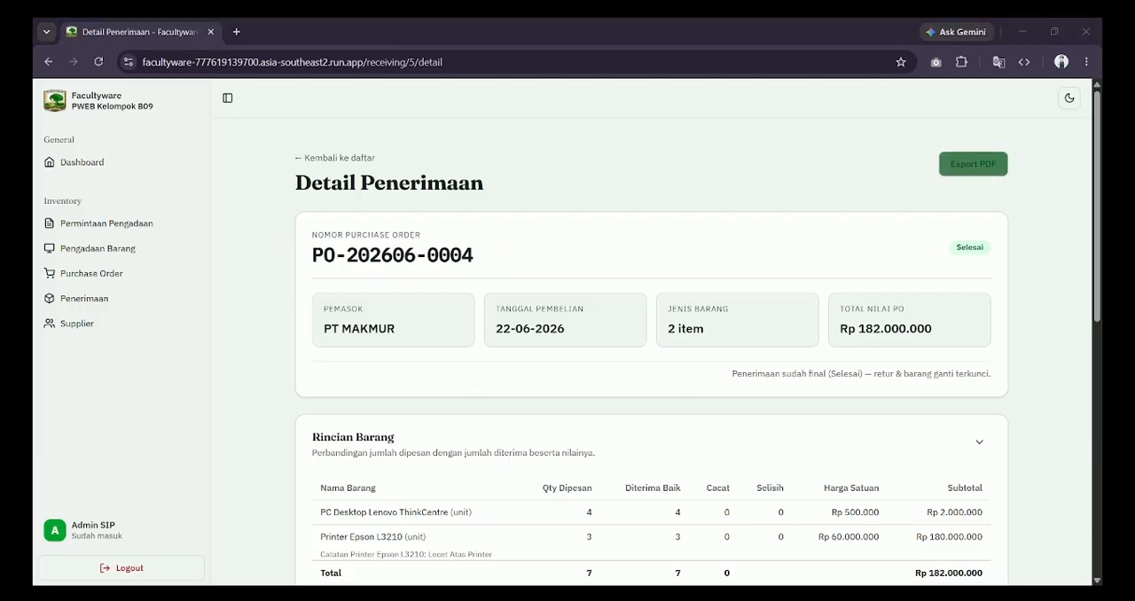
click(556, 365)
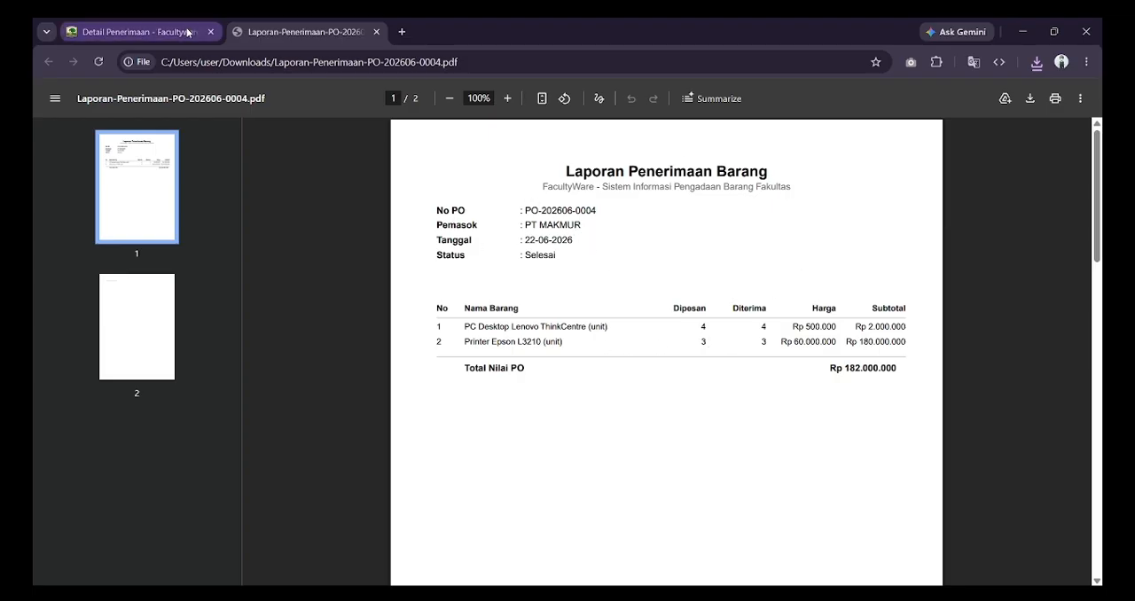
click(377, 32)
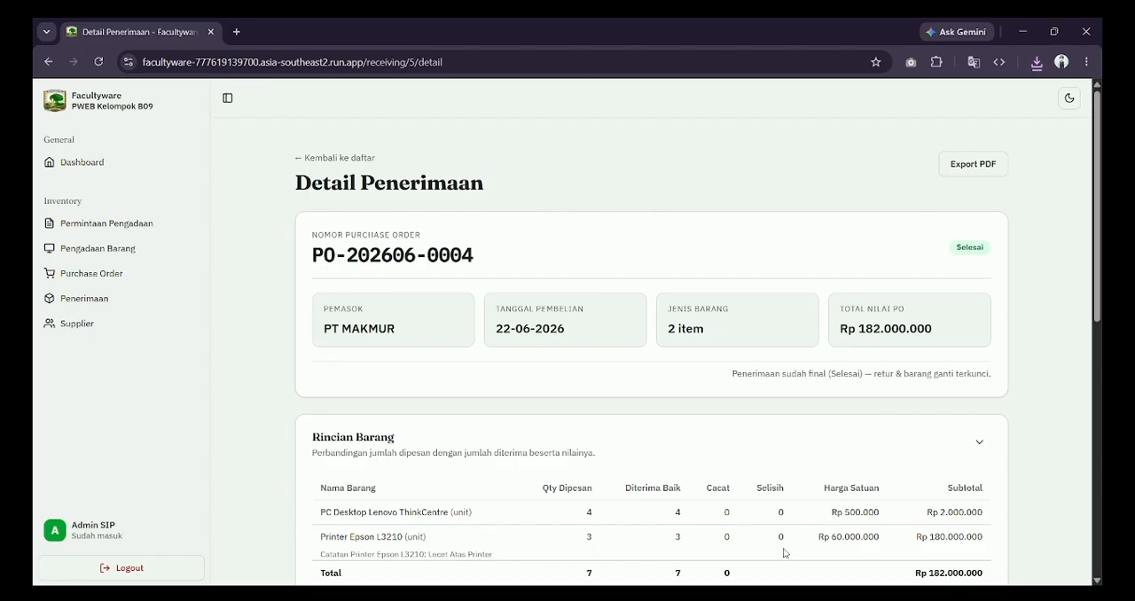
Step: Go to the dashboard and examine the request and spending summaries, charts, most active suppliers and recent activities
click(790, 596)
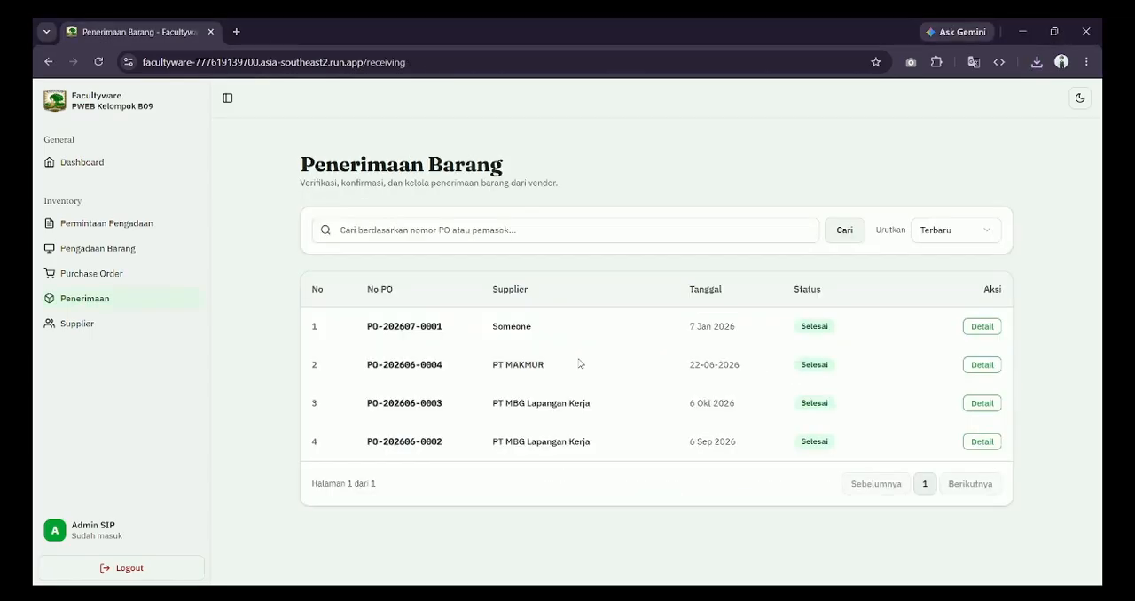
click(58, 163)
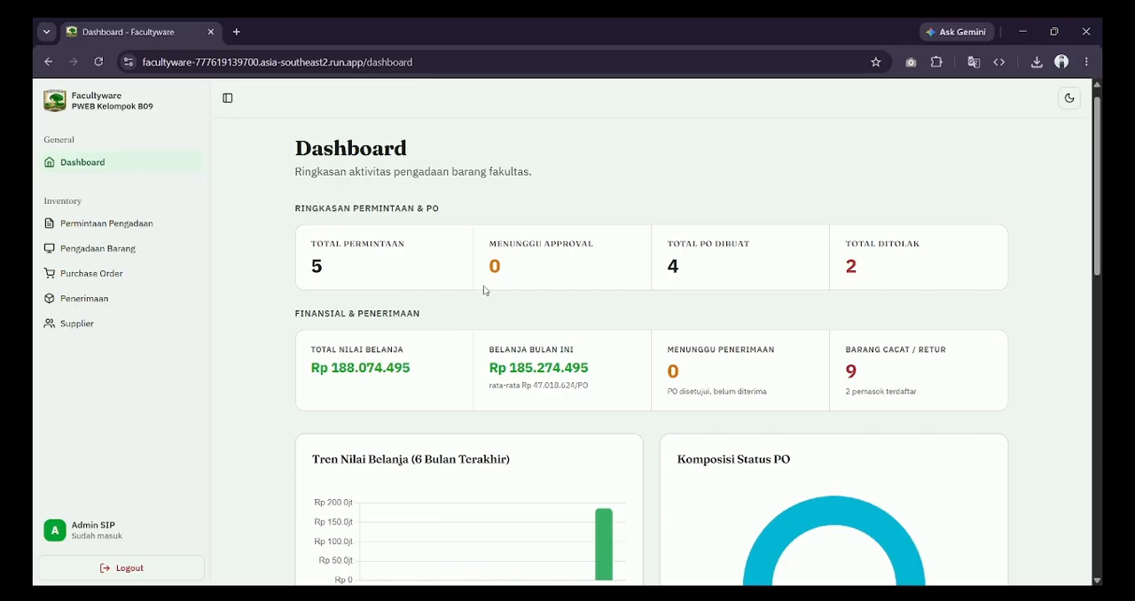
scroll(506, 239, down, 1)
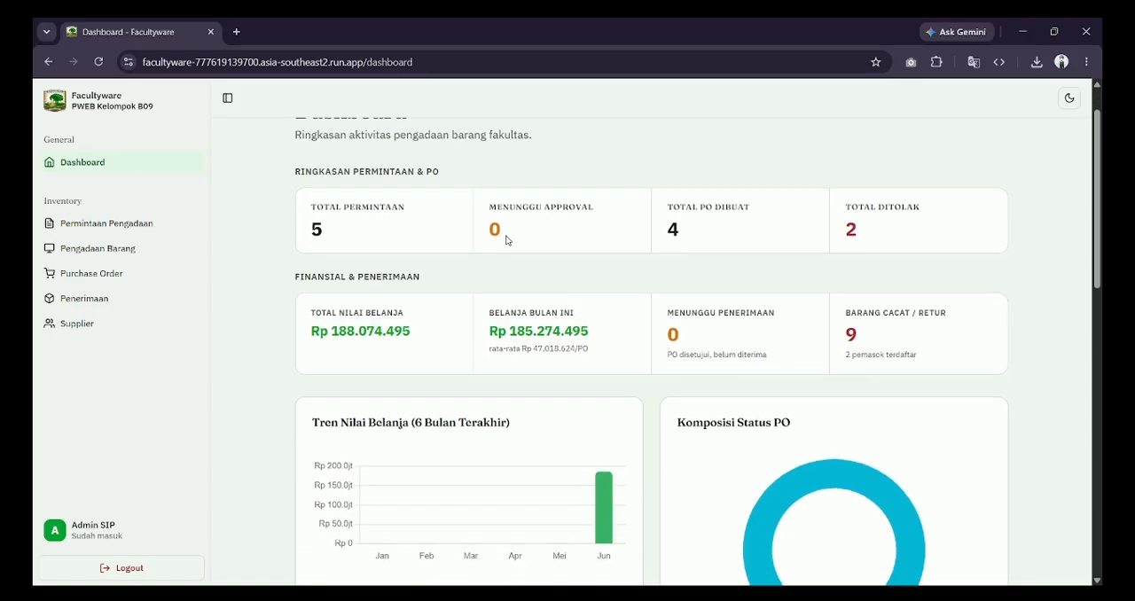
scroll(386, 202, up, 1)
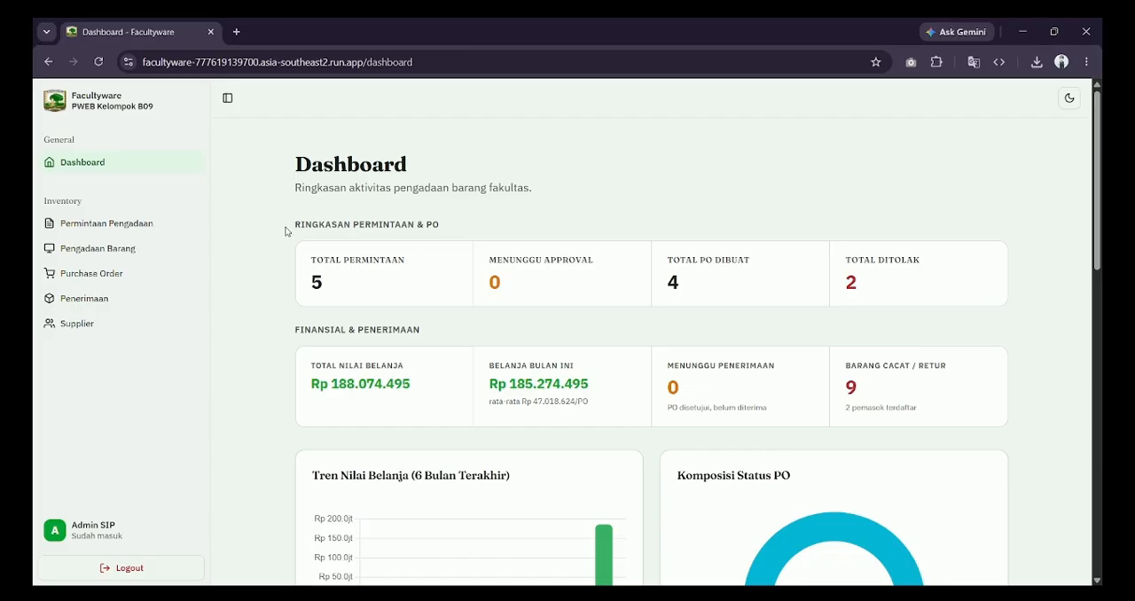
scroll(732, 317, down, 2)
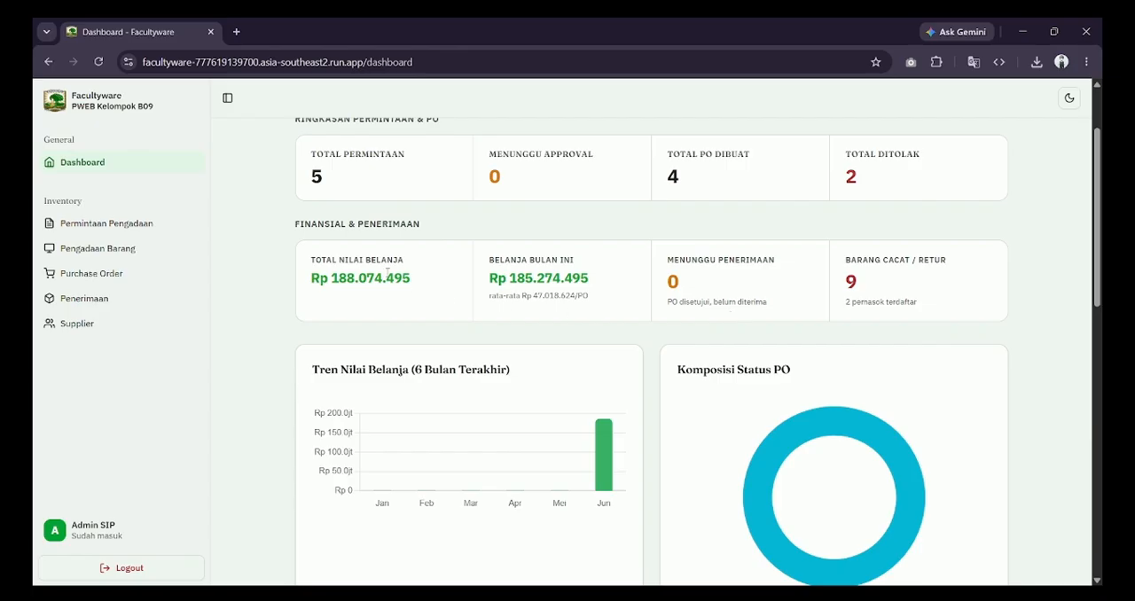
scroll(679, 371, down, 2)
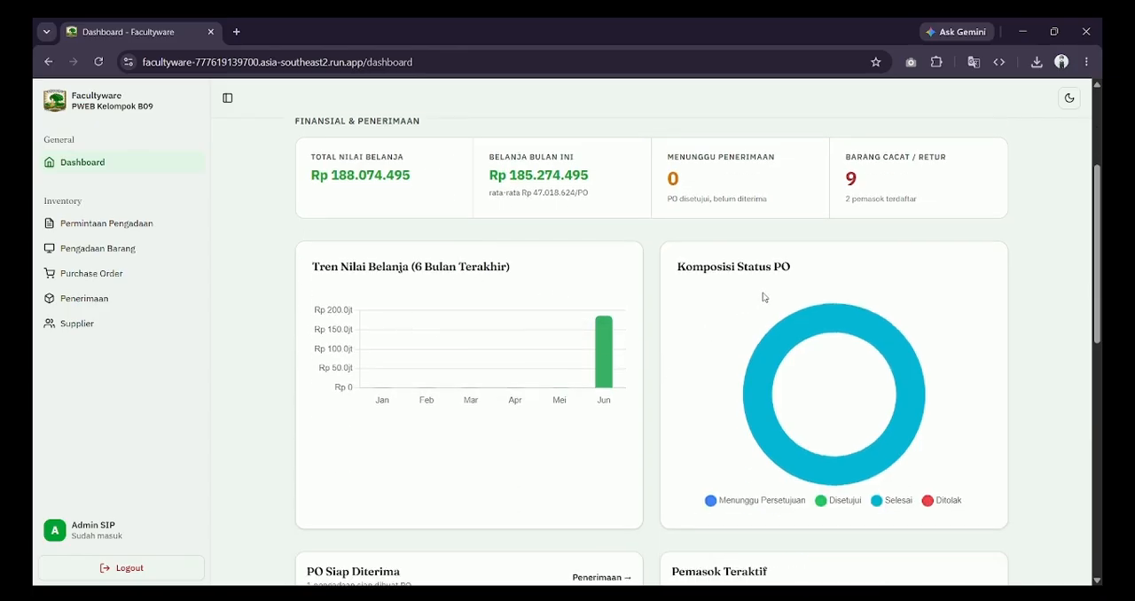
scroll(798, 297, down, 3)
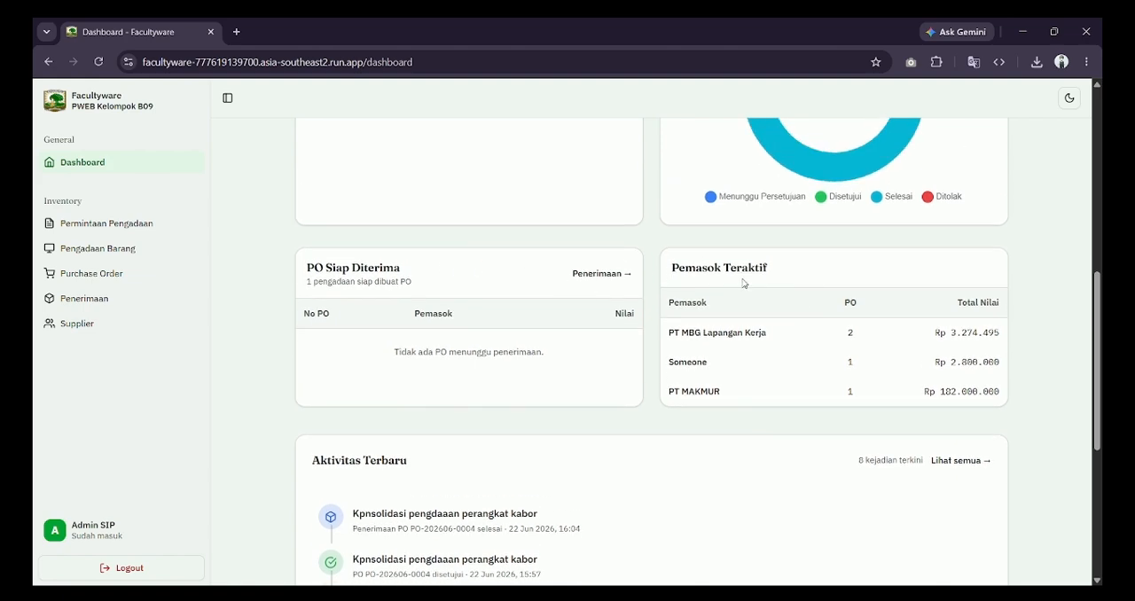
scroll(978, 363, down, 2)
scroll(398, 237, down, 1)
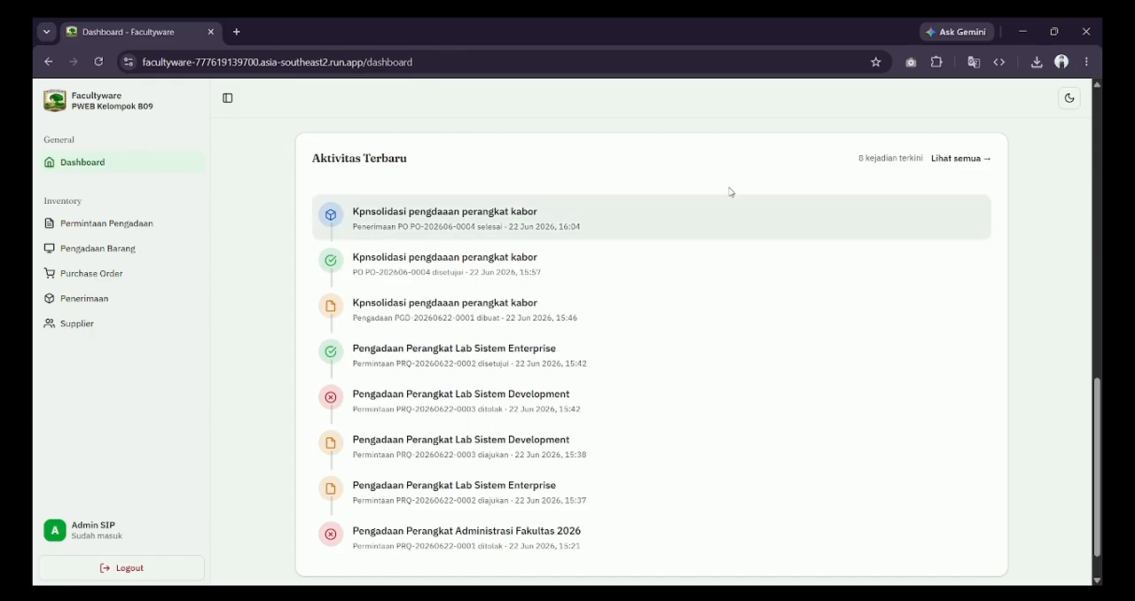
Step: Open the full activity history and look through its entries
click(960, 158)
scroll(433, 299, down, 5)
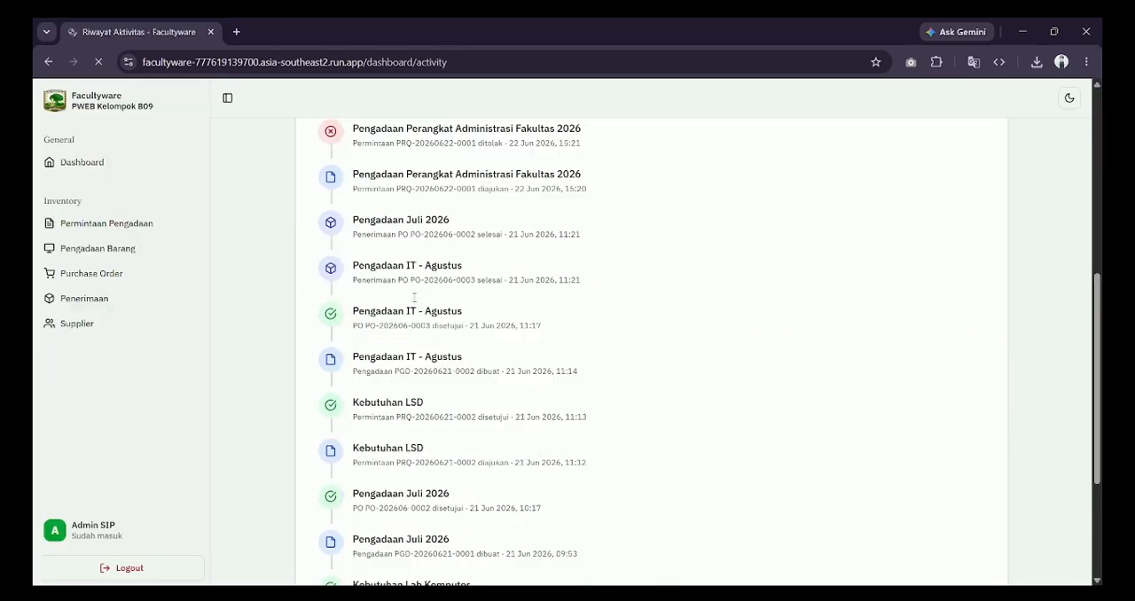
scroll(413, 299, up, 5)
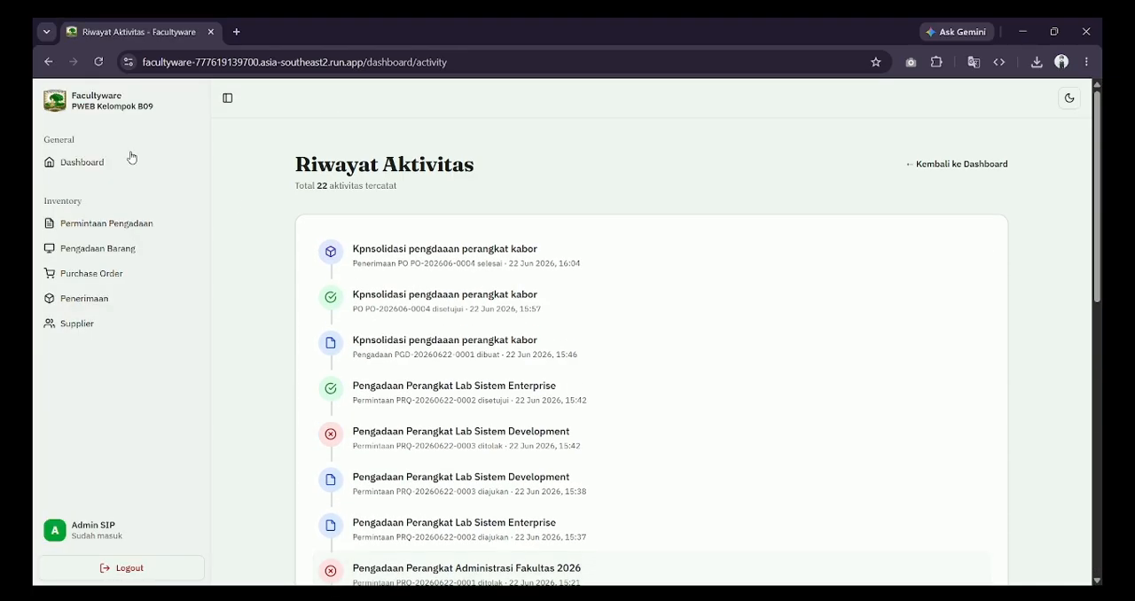
Step: Log out of the admin account and sign in as Wakil Dekan with the saved e-mail and password
click(162, 573)
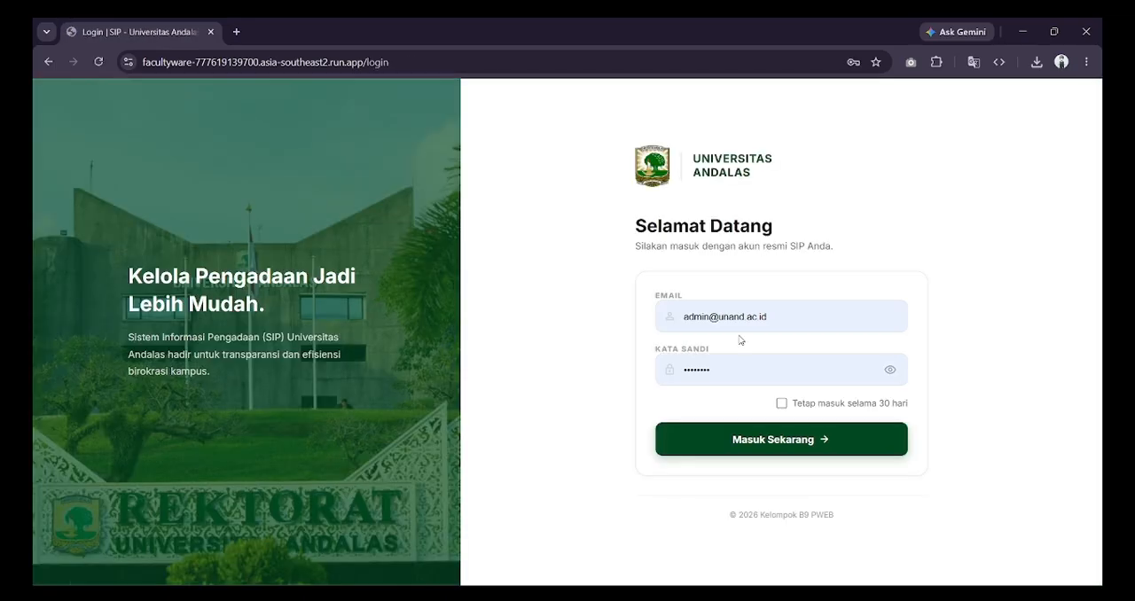
click(743, 319)
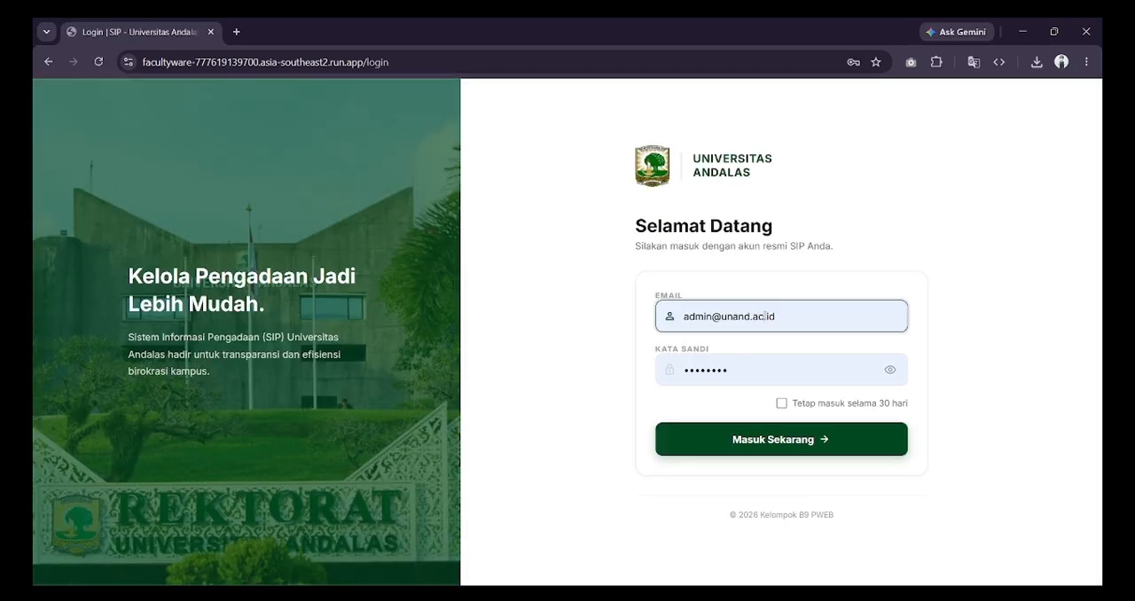
click(757, 393)
click(720, 429)
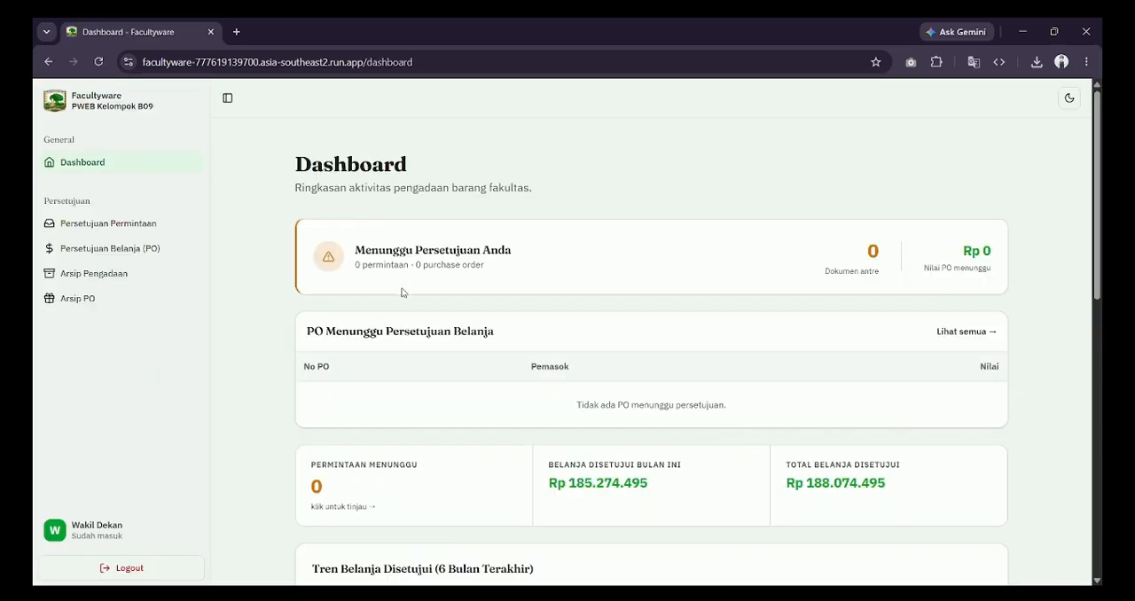
Step: Examine the Wakil Dekan dashboard's pending approvals, purchase orders awaiting spending approval, approved spending totals and six-month spending trend
scroll(402, 292, down, 1)
scroll(401, 292, up, 1)
scroll(402, 293, down, 1)
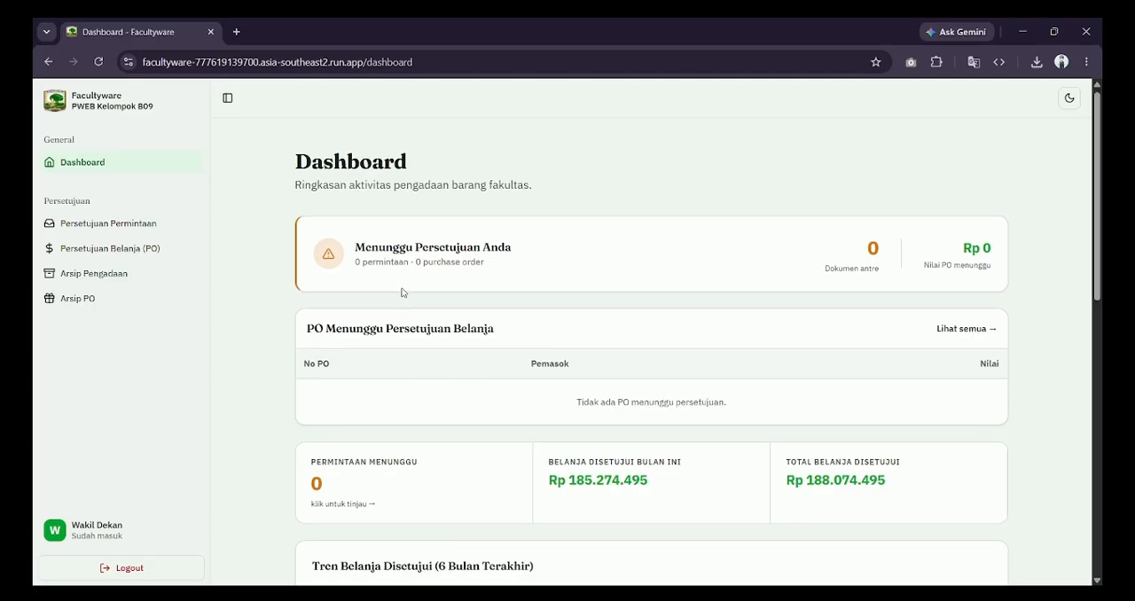
drag(355, 247, 519, 221)
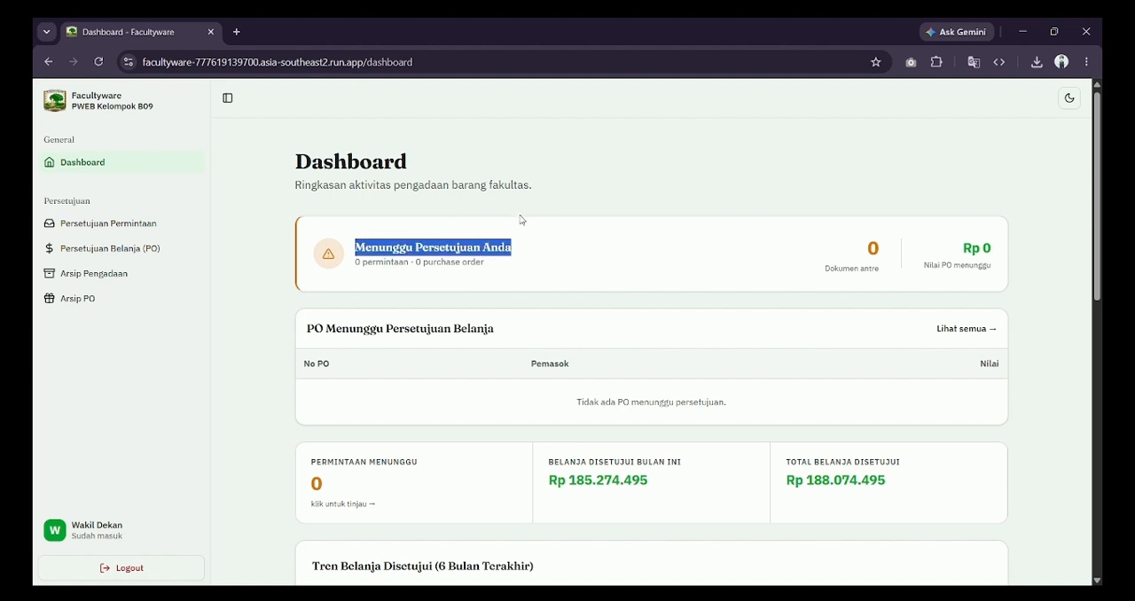
click(902, 276)
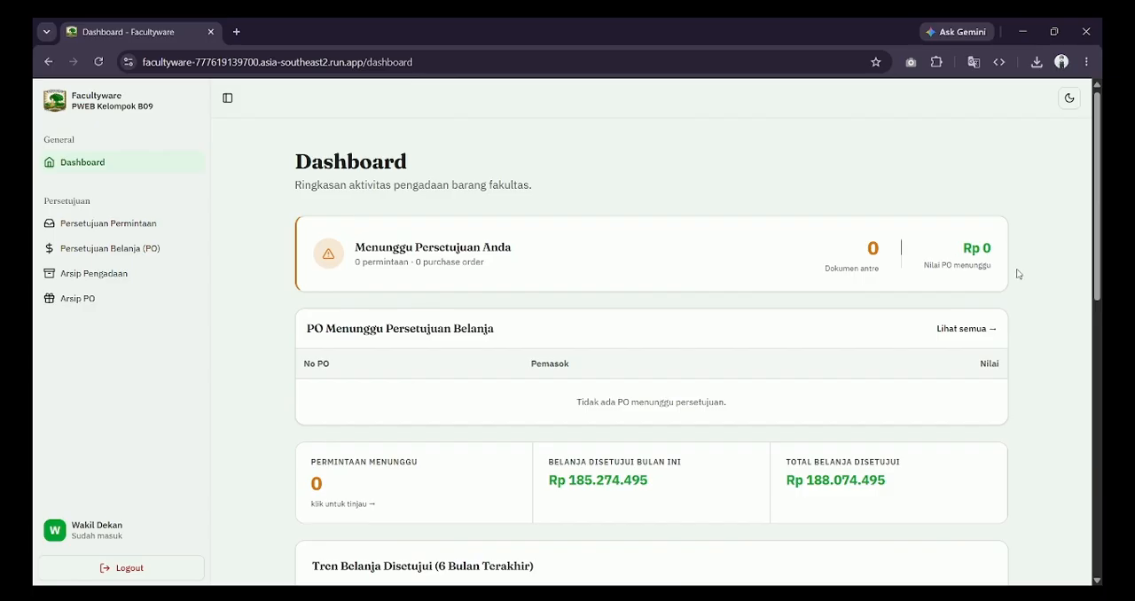
scroll(853, 409, down, 1)
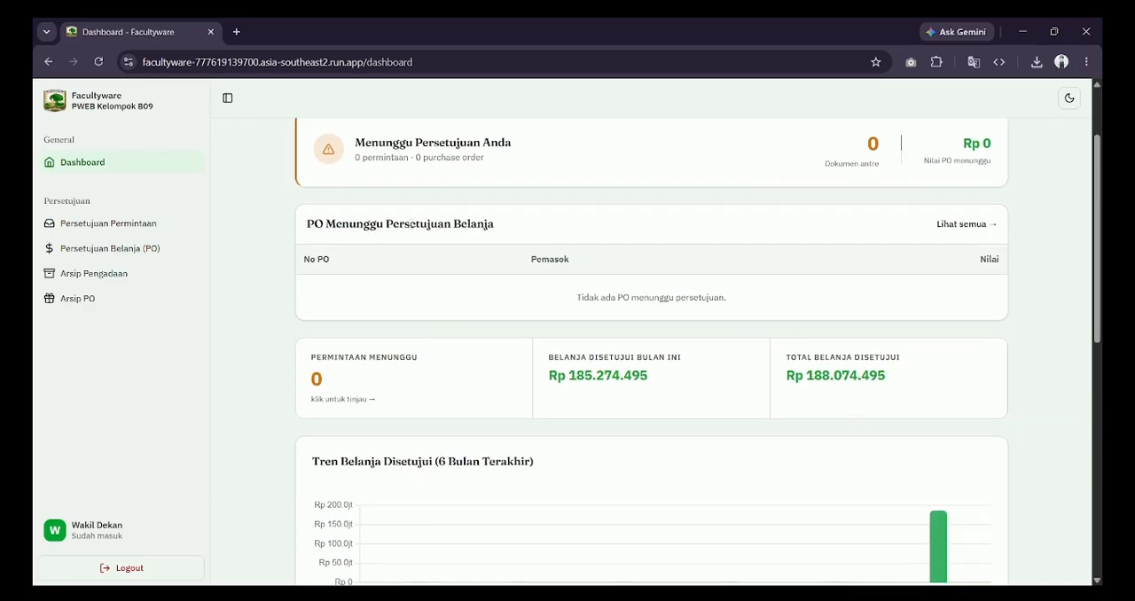
scroll(813, 336, down, 1)
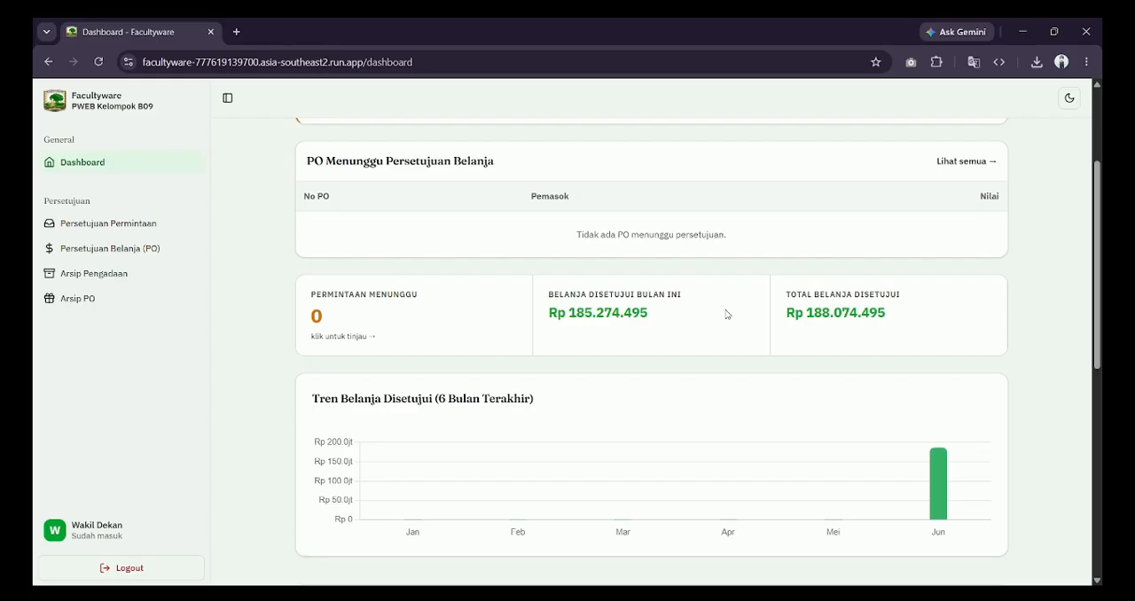
scroll(892, 318, down, 2)
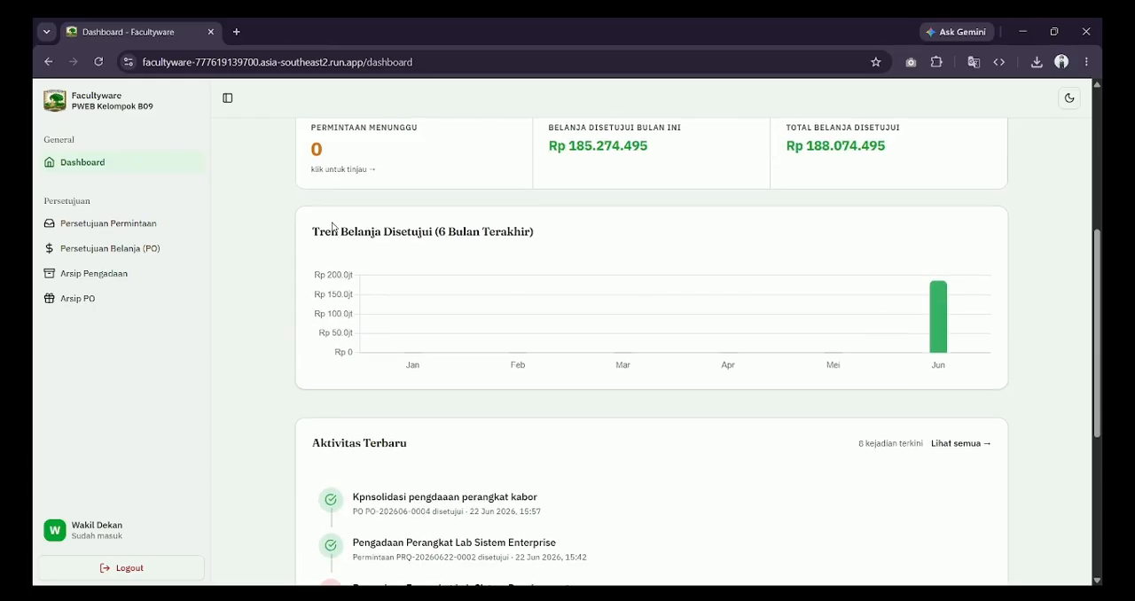
Step: Look through the recent activities list on the Wakil Dekan dashboard and return to the pending approvals summary
scroll(494, 242, down, 3)
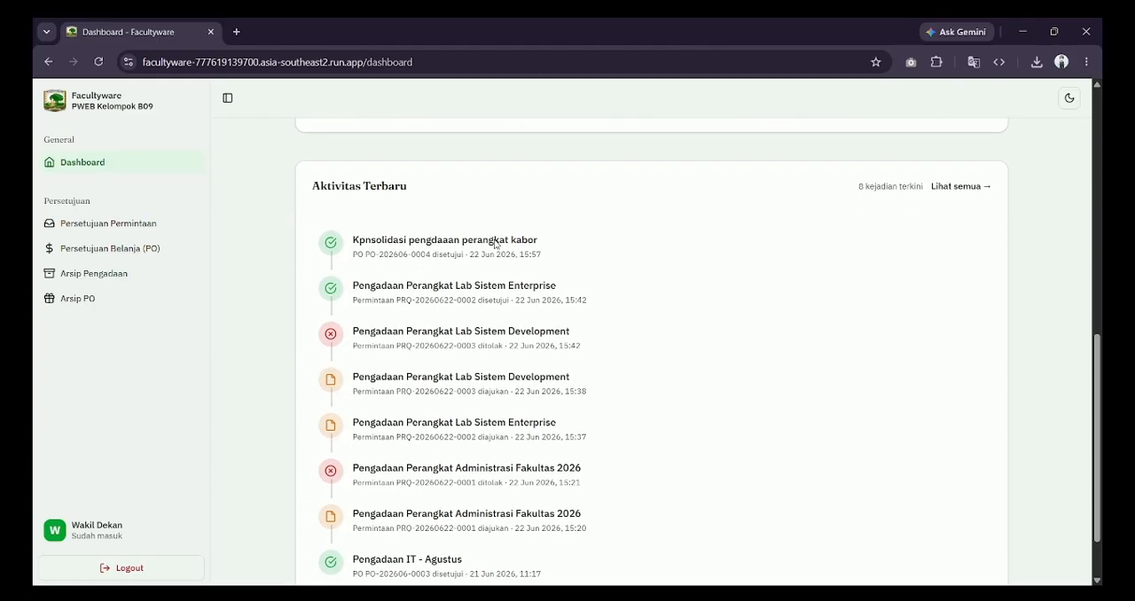
scroll(494, 240, down, 1)
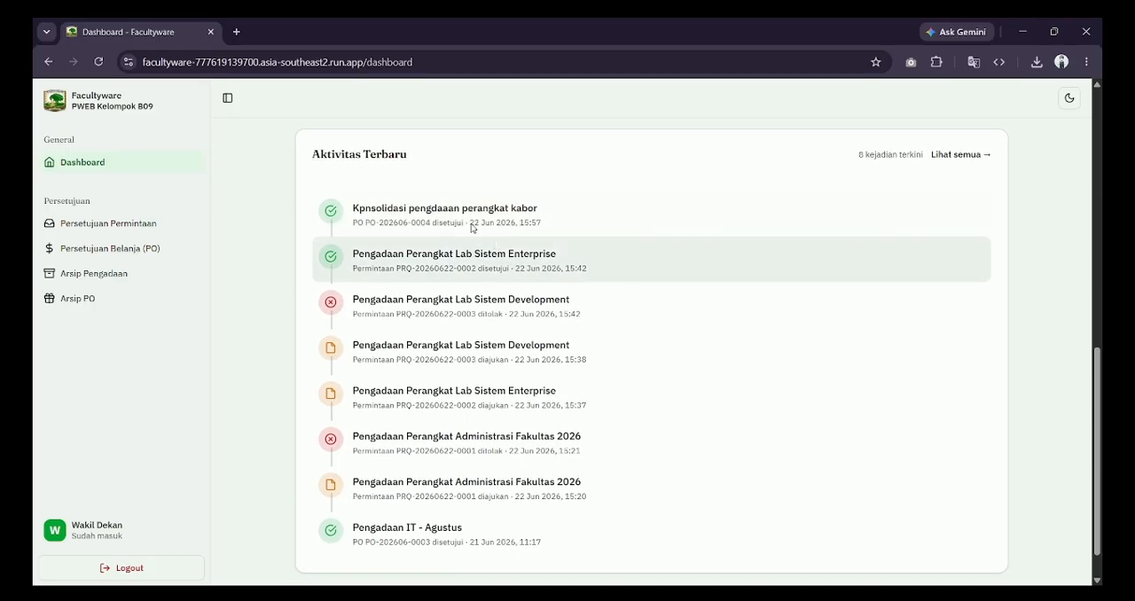
scroll(517, 195, up, 1)
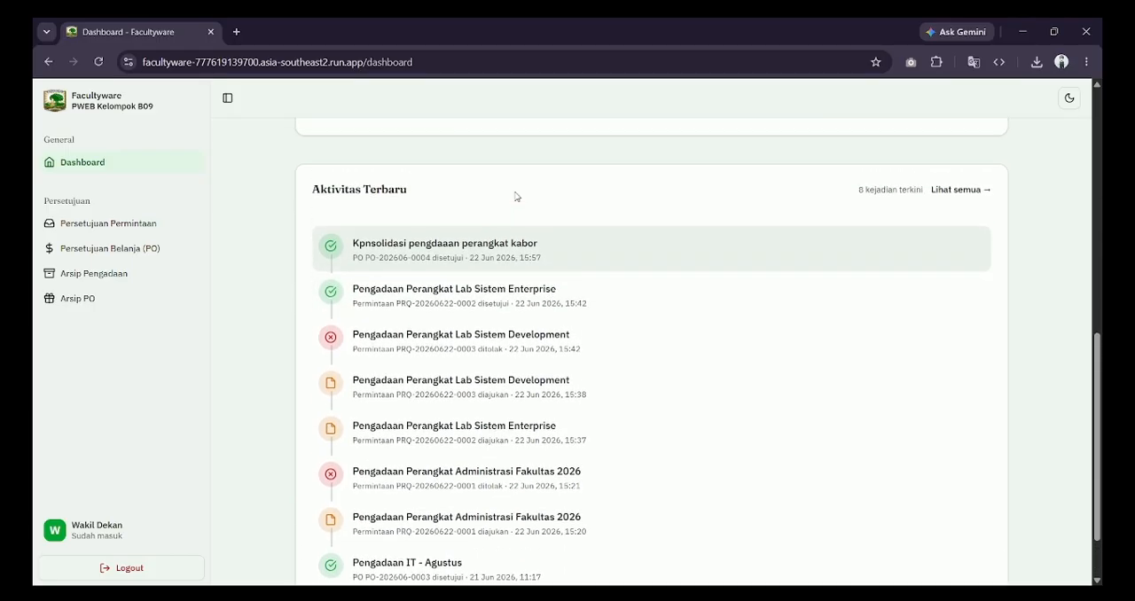
scroll(434, 220, up, 1)
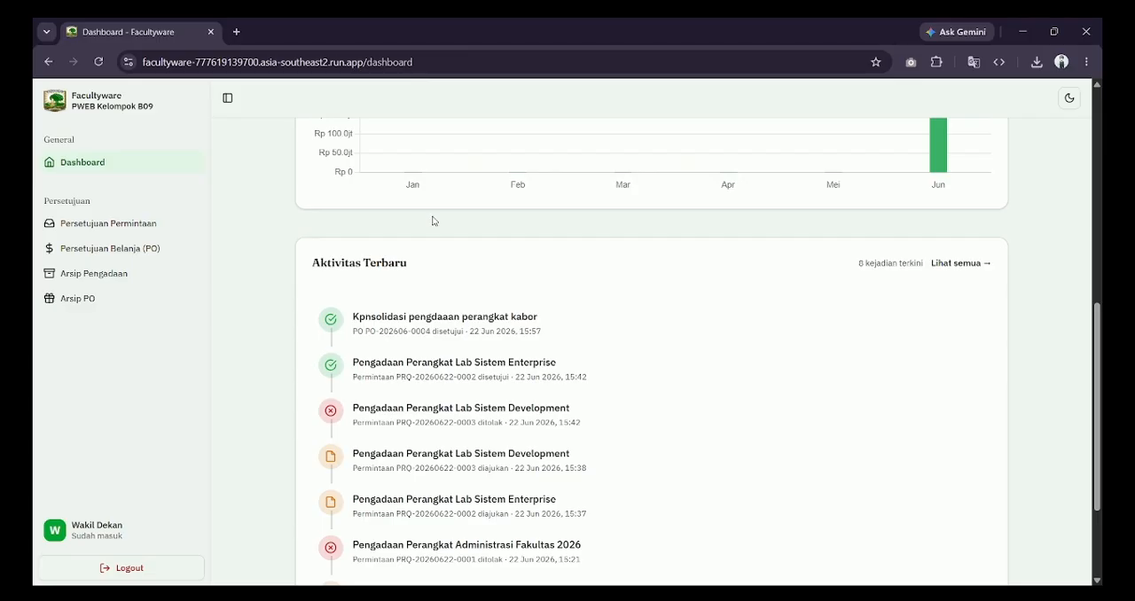
scroll(434, 221, up, 5)
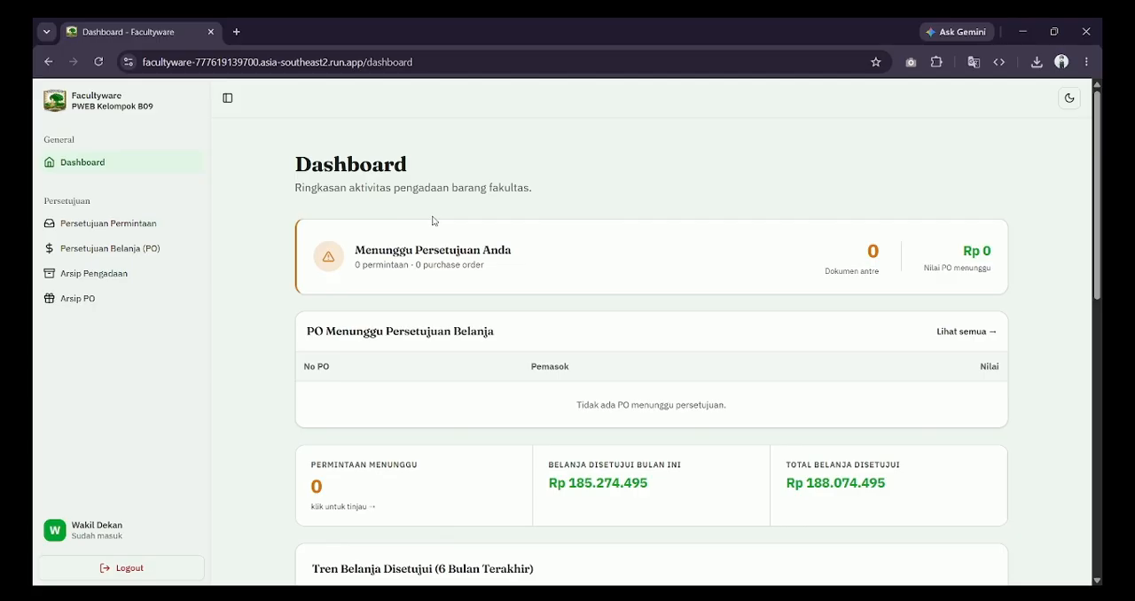
key(alt+Tab)
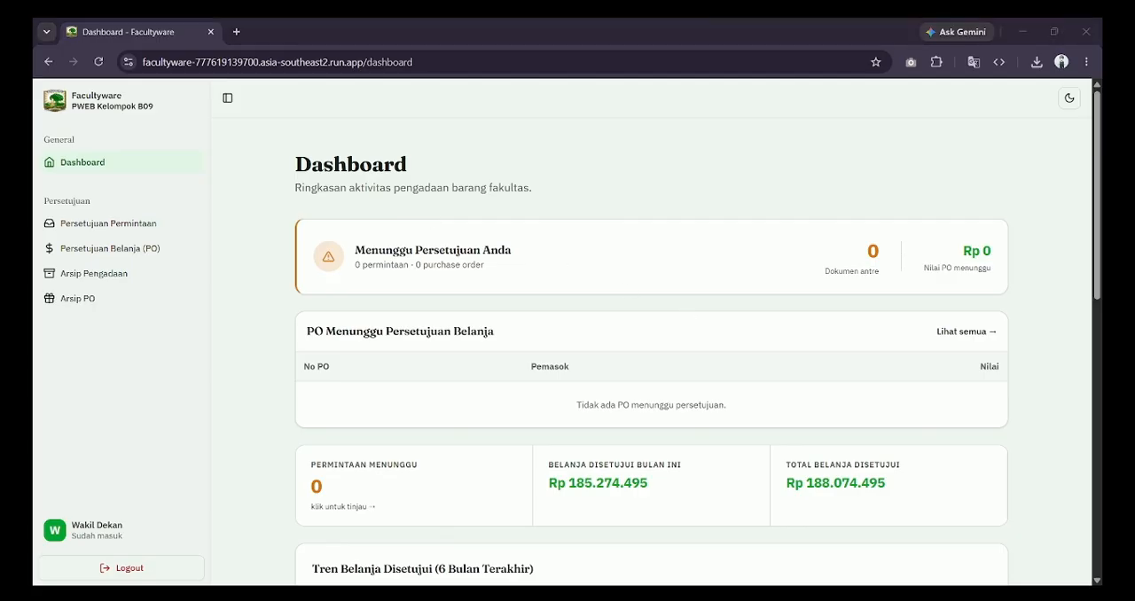